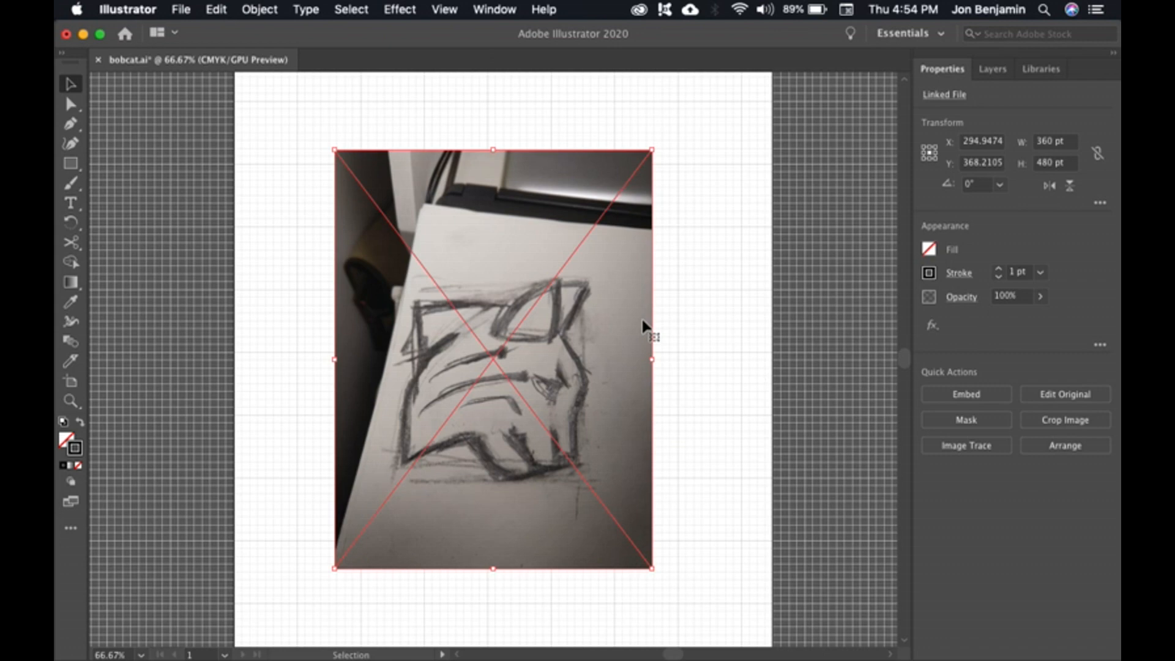
left_click(445, 9)
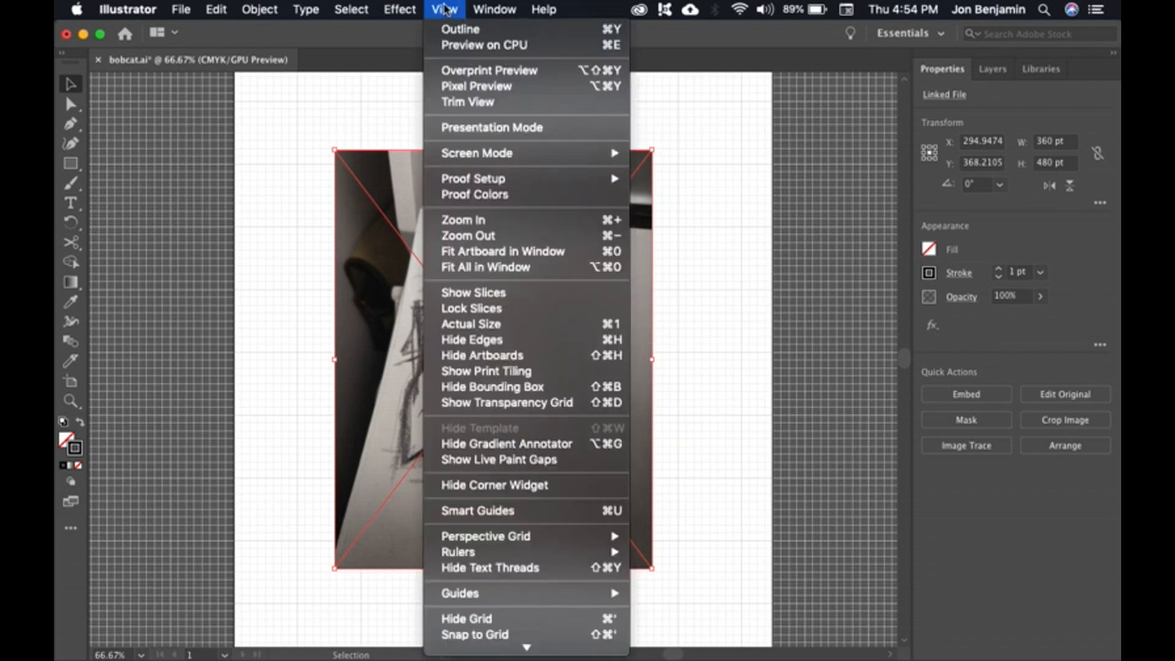
scroll(552, 597, "down", 2)
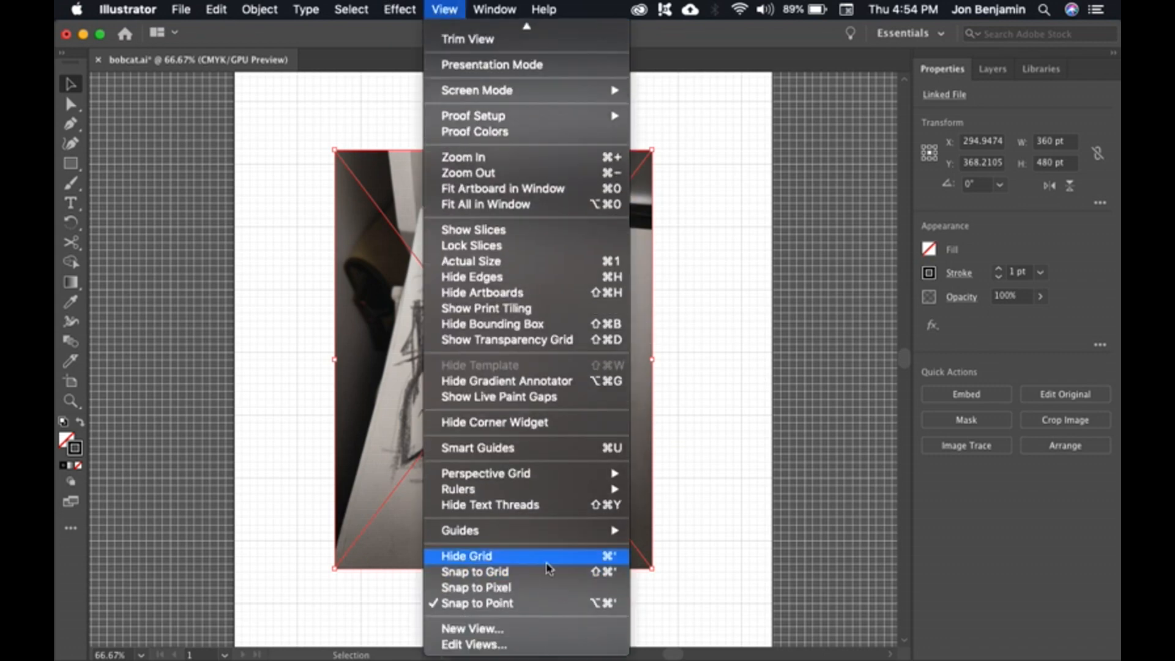
left_click(738, 530)
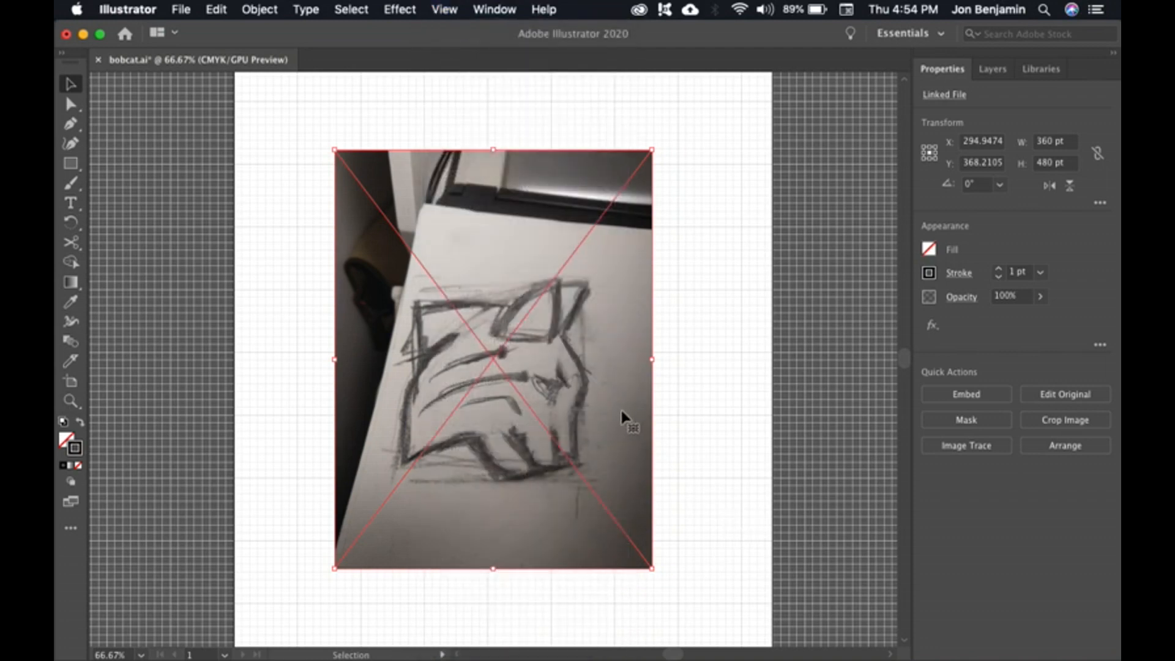
Step: Nudge the placed bobcat sketch photo slightly and reduce its opacity to 35%
left_click_drag(615, 408, 621, 411)
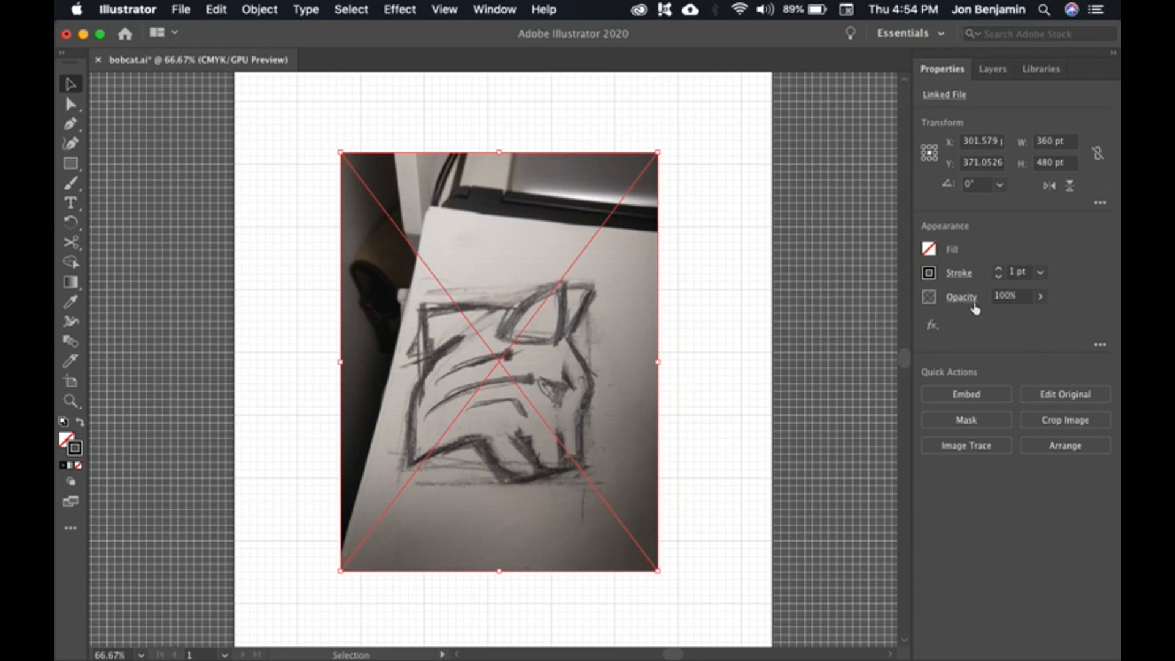
left_click(1019, 295)
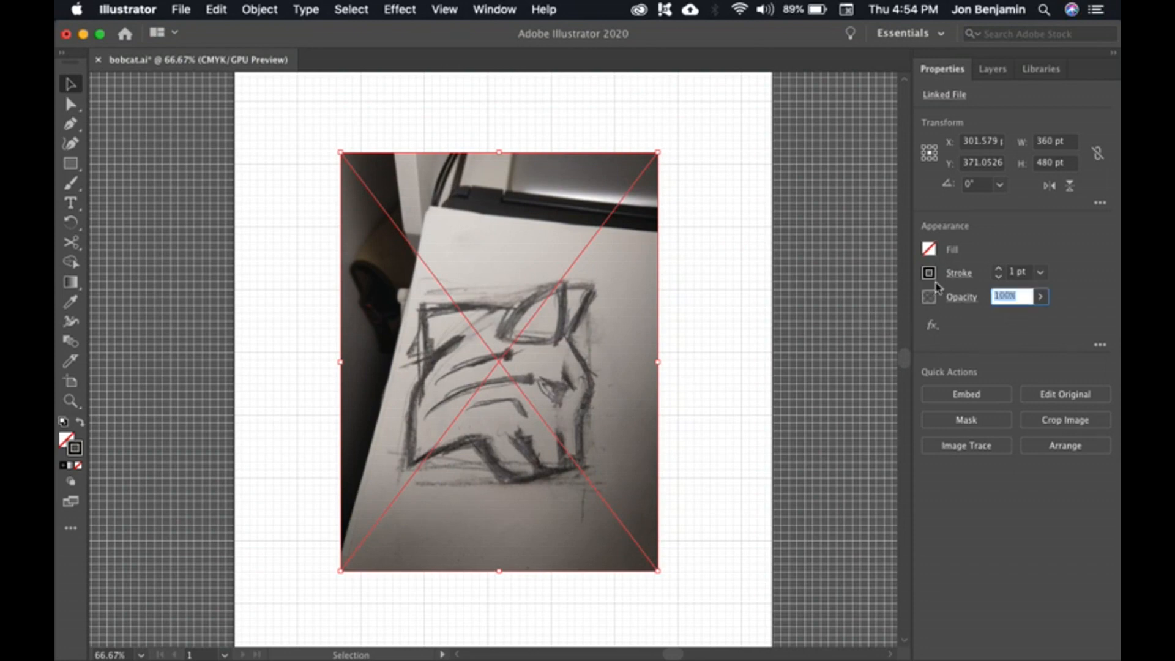
type("35")
key("Return")
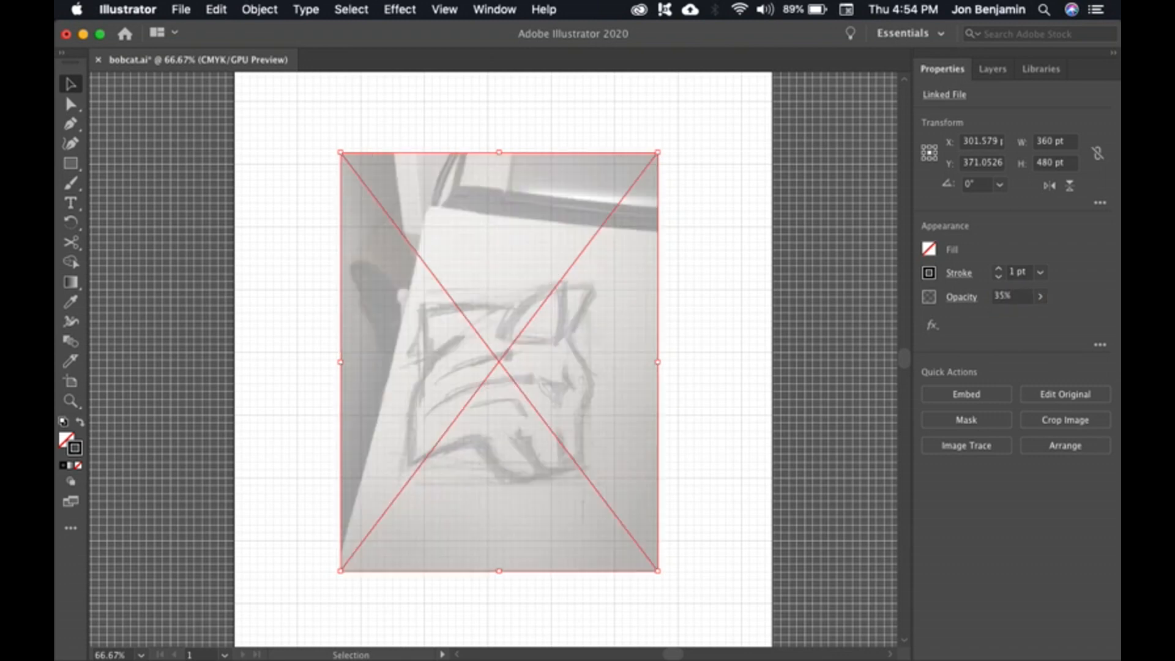
Step: Move the faded sketch photo slightly right and down, and rotate it a few degrees clockwise to straighten the head
left_click(734, 399)
left_click(573, 386)
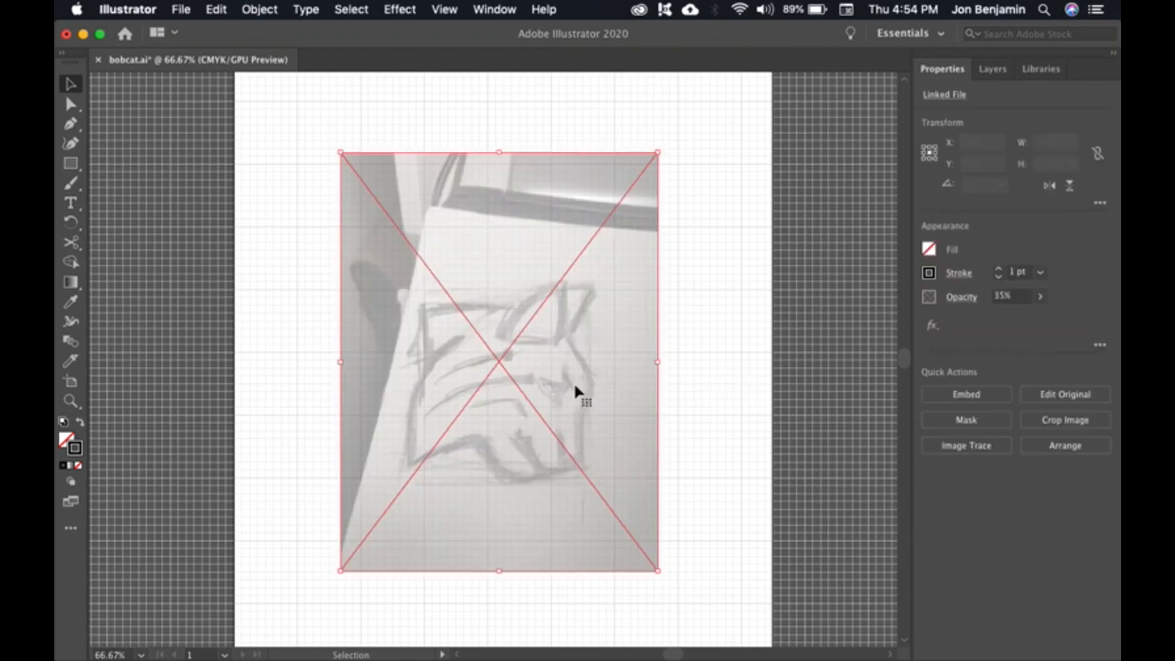
left_click_drag(573, 387, 584, 393)
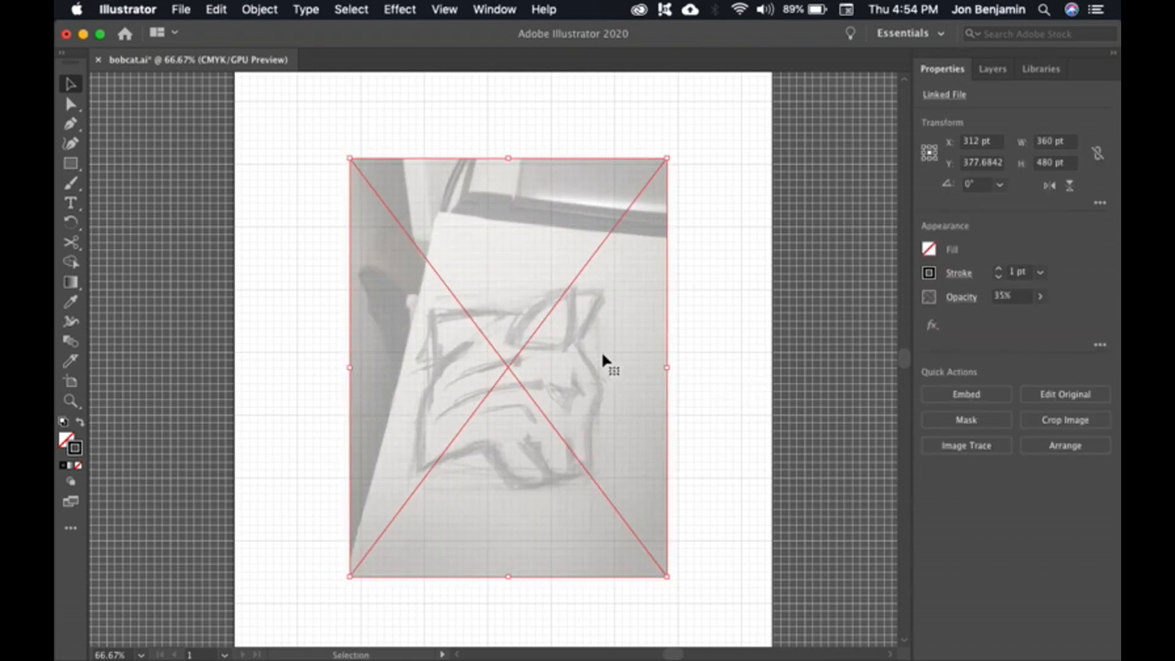
left_click_drag(677, 581, 665, 585)
Step: Lock the layer holding the sketch photo and make Layer 3 the active layer
left_click(993, 68)
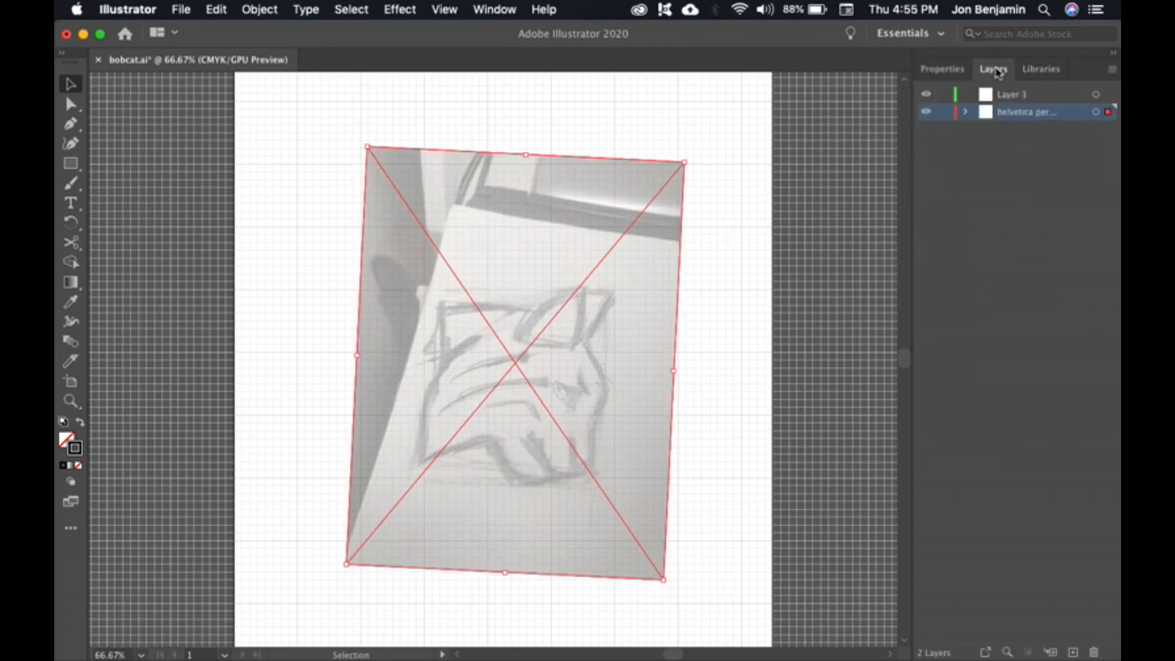
left_click(943, 114)
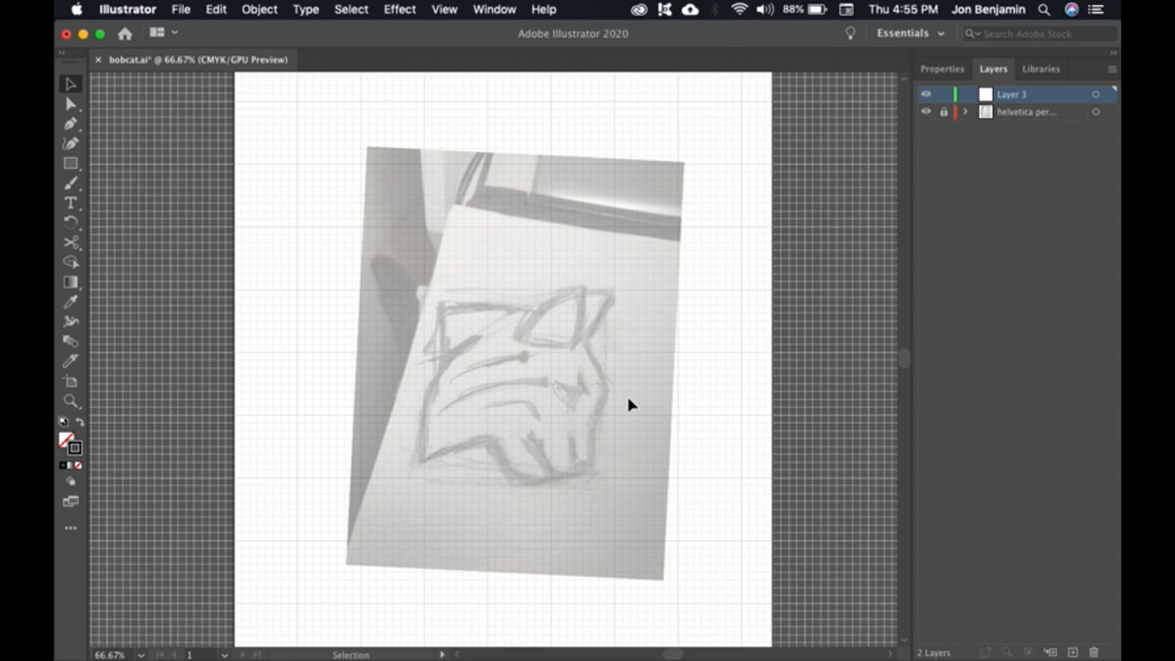
Step: With the Pen tool, trace the back of the head as a curve from the lower neck corner, continuing straight to the upper back corner
key("super+equal")
key("super+equal")
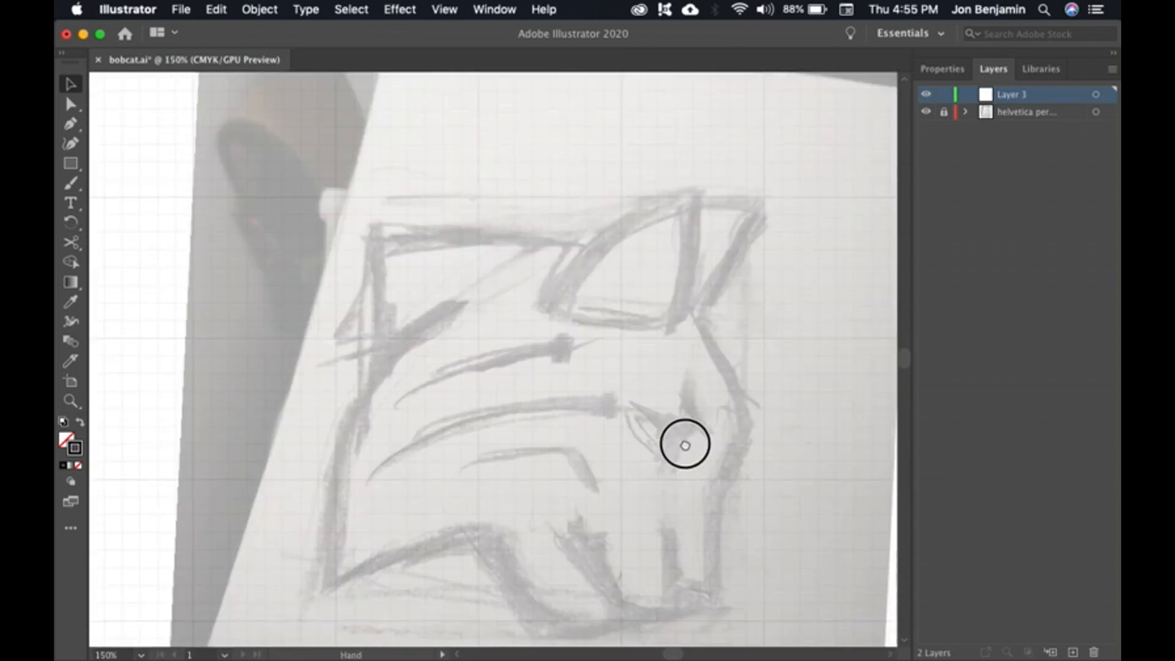
left_click_drag(685, 445, 638, 399)
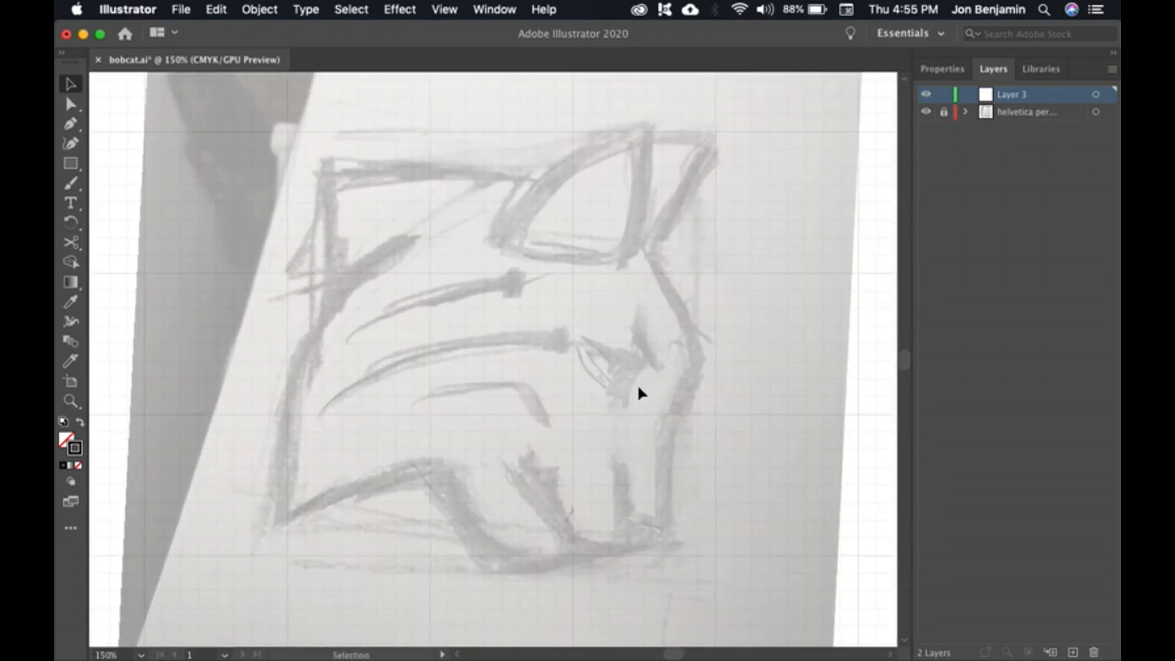
left_click(70, 123)
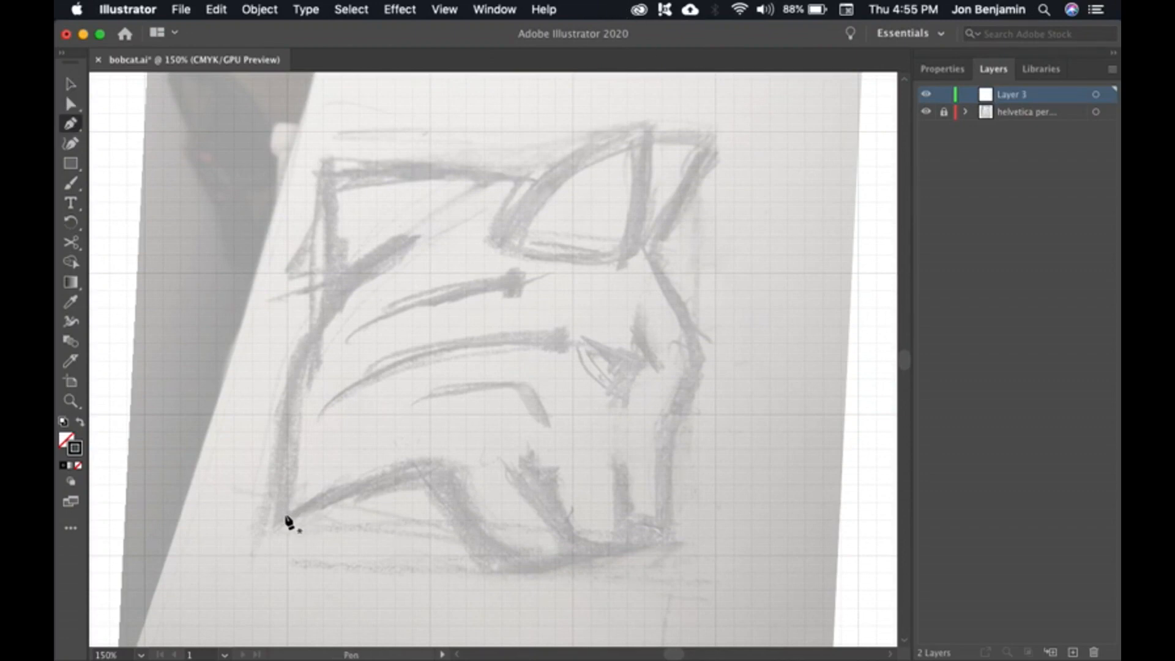
left_click(286, 516)
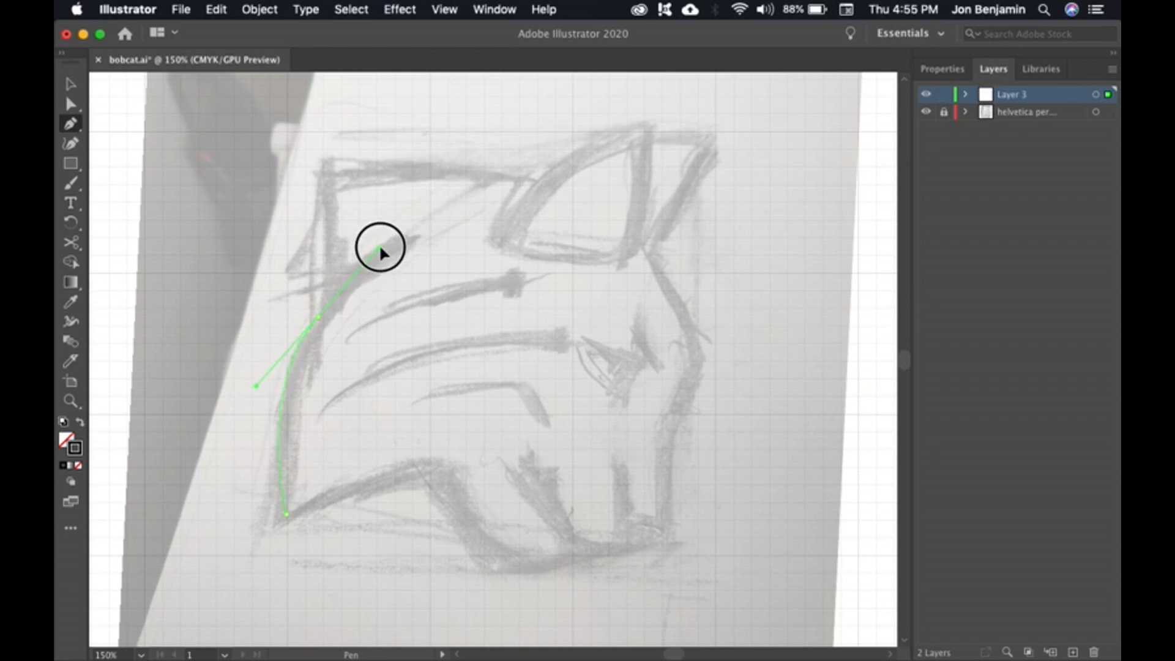
left_click_drag(379, 246, 379, 247)
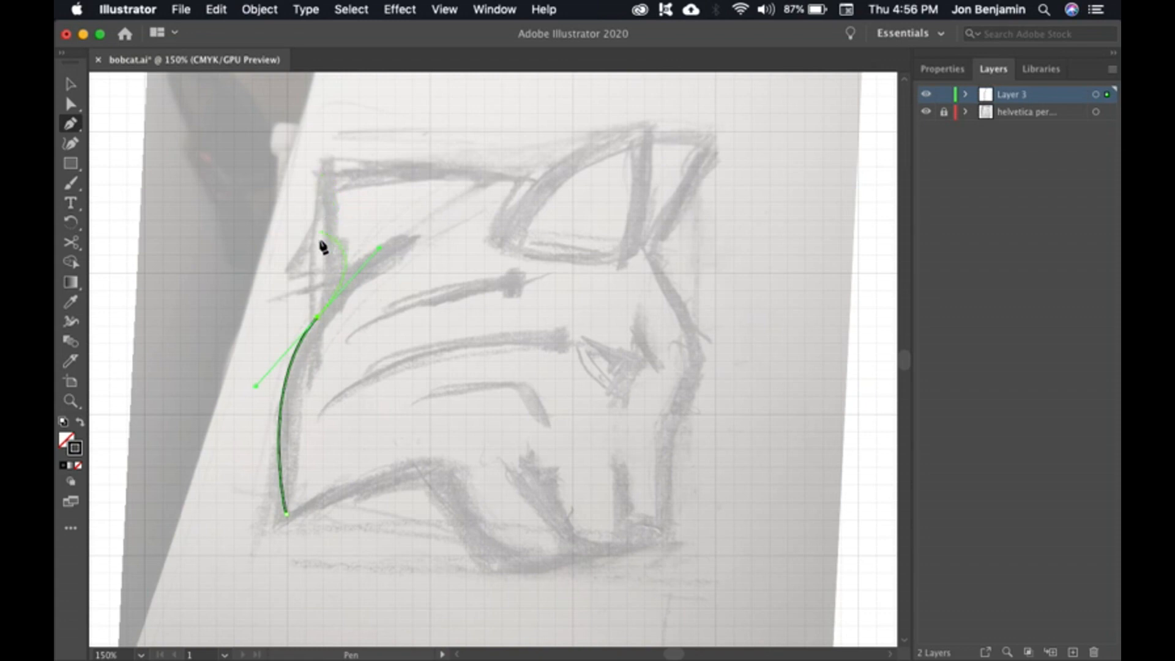
left_click(318, 317)
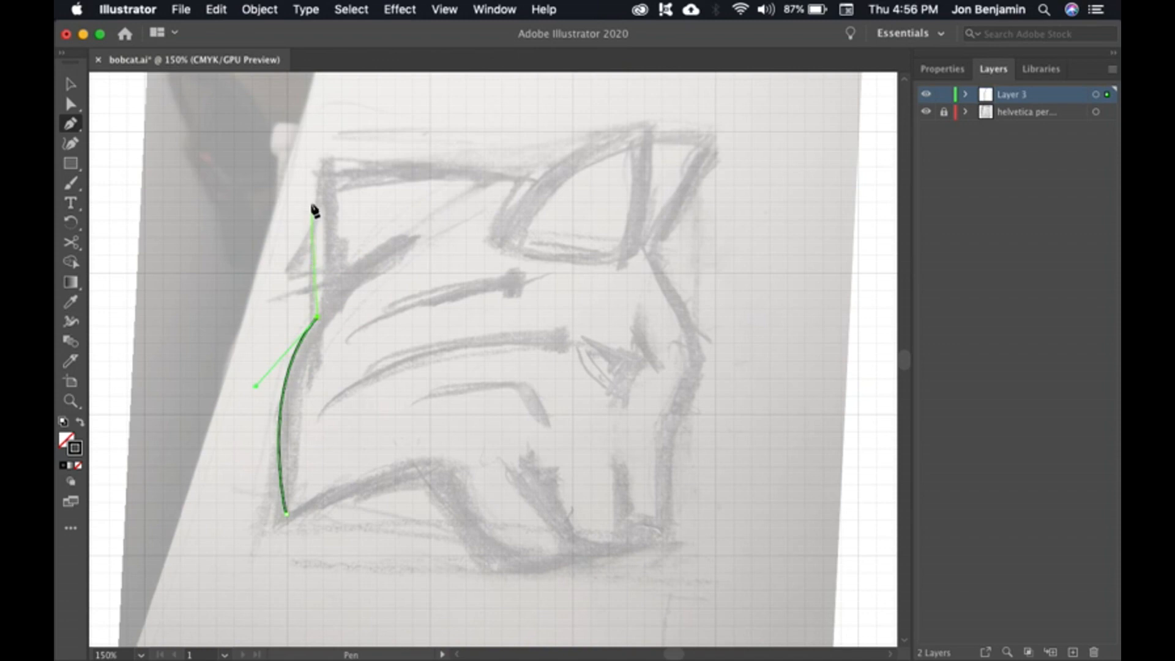
left_click(323, 161)
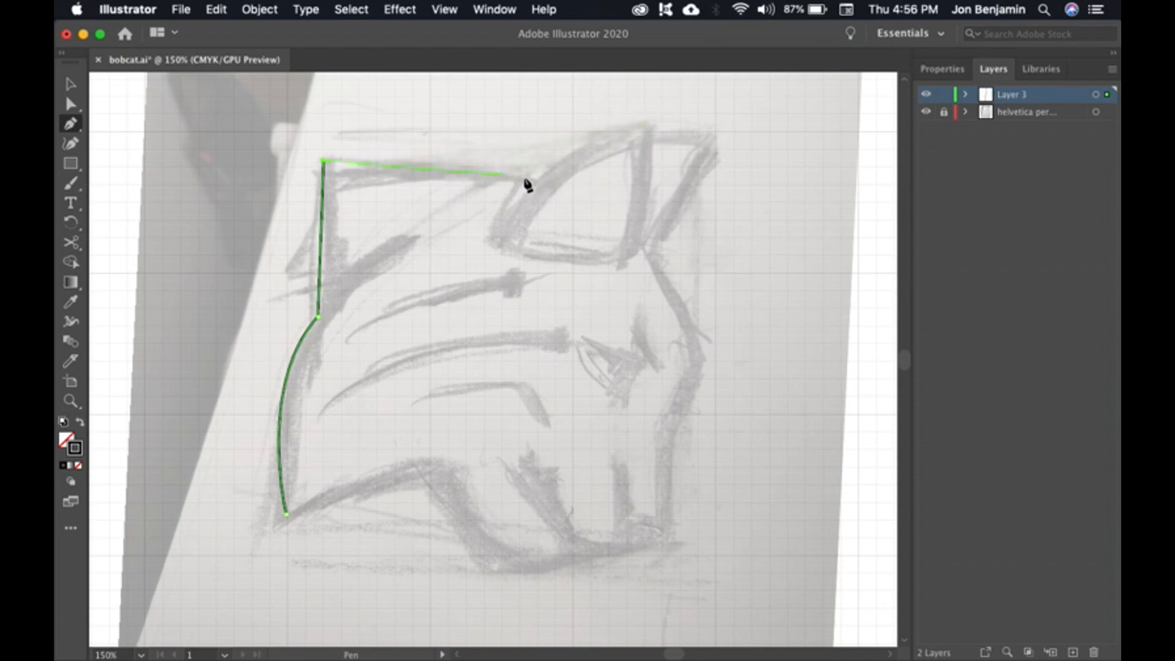
Step: Continue the outline with a smooth curve over the top of the head and down to the brow
left_click(595, 194, "super")
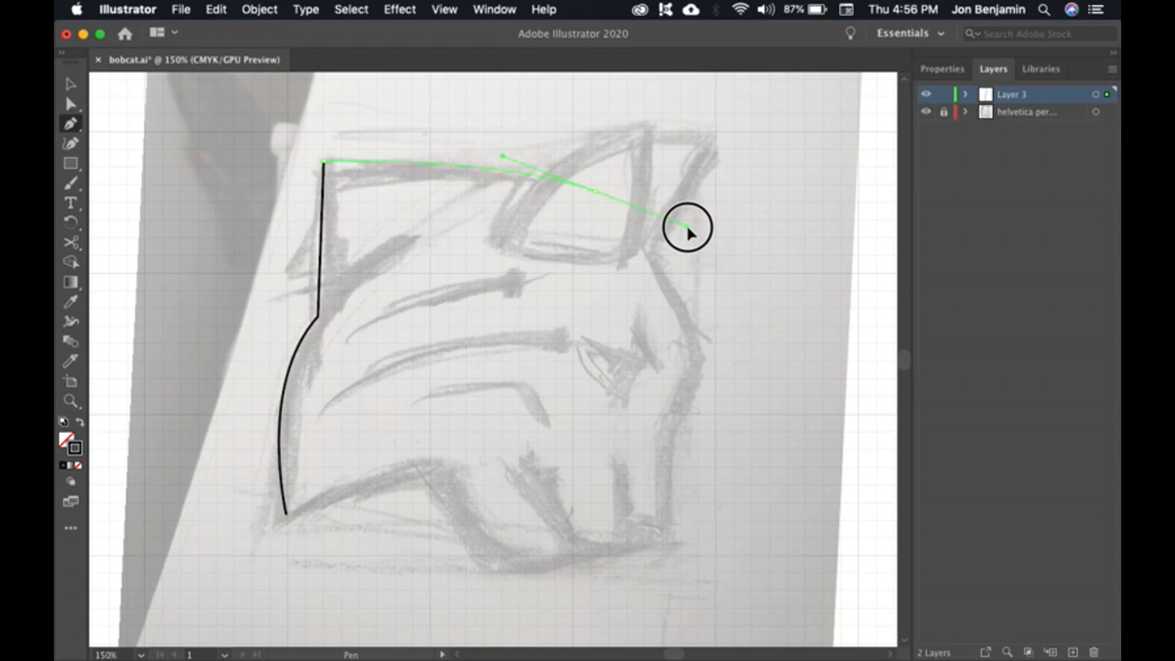
left_click_drag(686, 228, 688, 227)
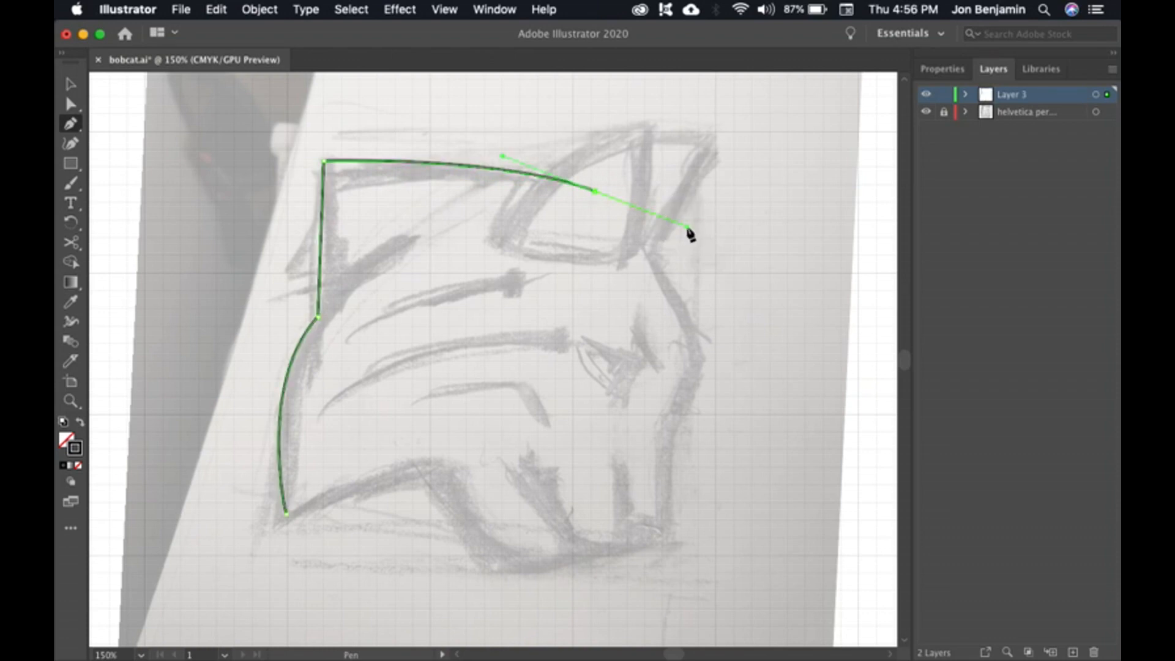
left_click(697, 361)
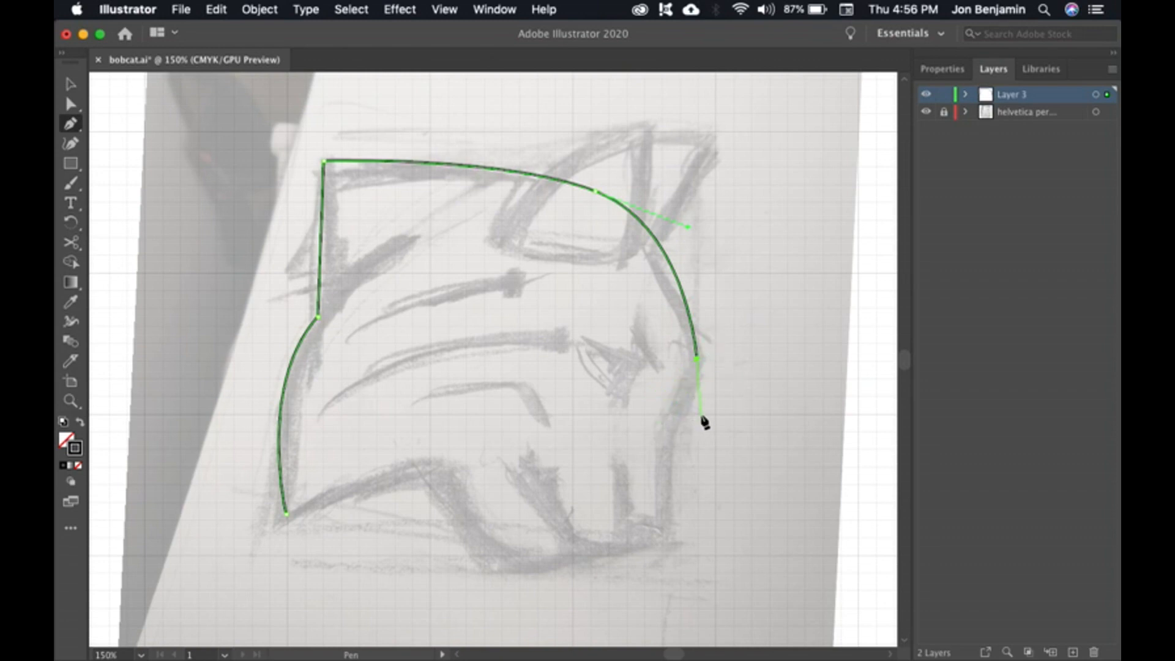
Step: Trace the snout, chin and jaw with straight segments, and close the outline at the lower neck corner with a curved segment
left_click(665, 435)
left_click(661, 552)
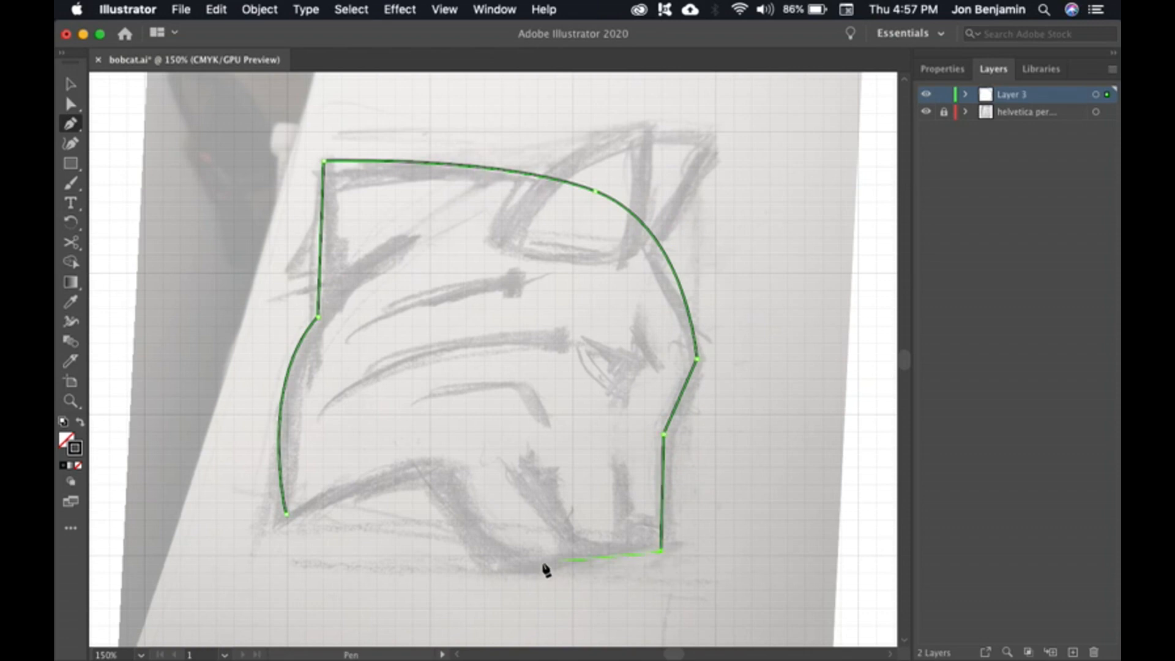
left_click(503, 568)
left_click(437, 467)
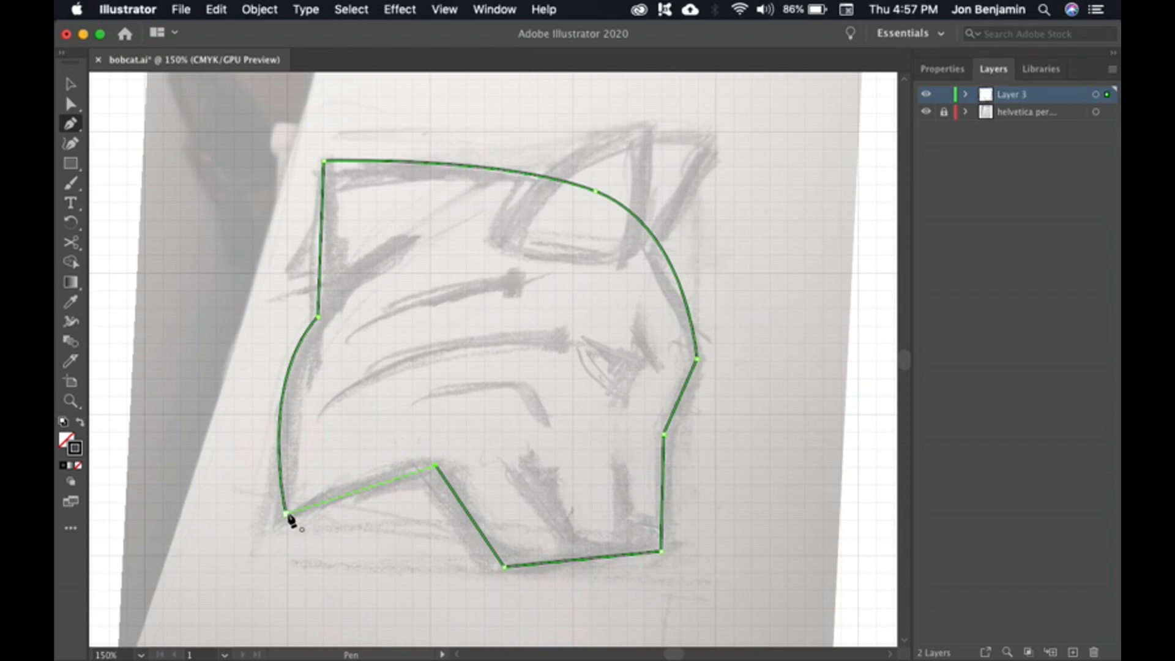
left_click_drag(287, 516, 264, 534)
left_click_drag(215, 570, 205, 585)
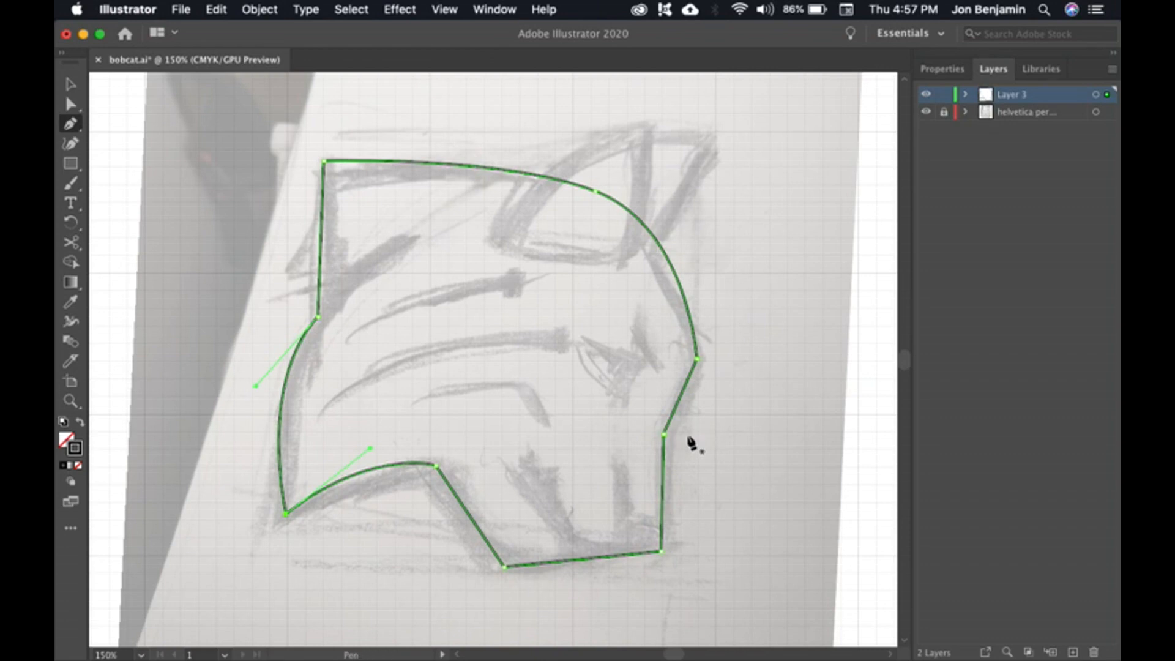
key("v")
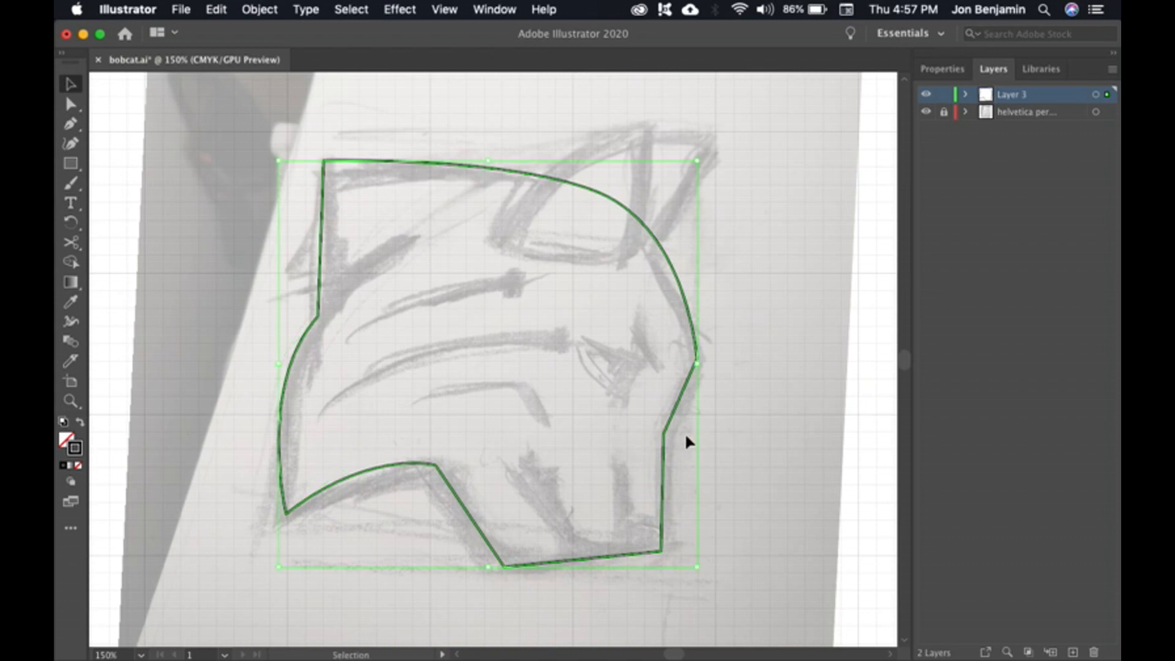
left_click(707, 328)
left_click_drag(696, 337, 663, 305)
key("super+z")
Step: With Direct Selection, shift the brow corner's anchor point slightly outward to match the sketch
key("a")
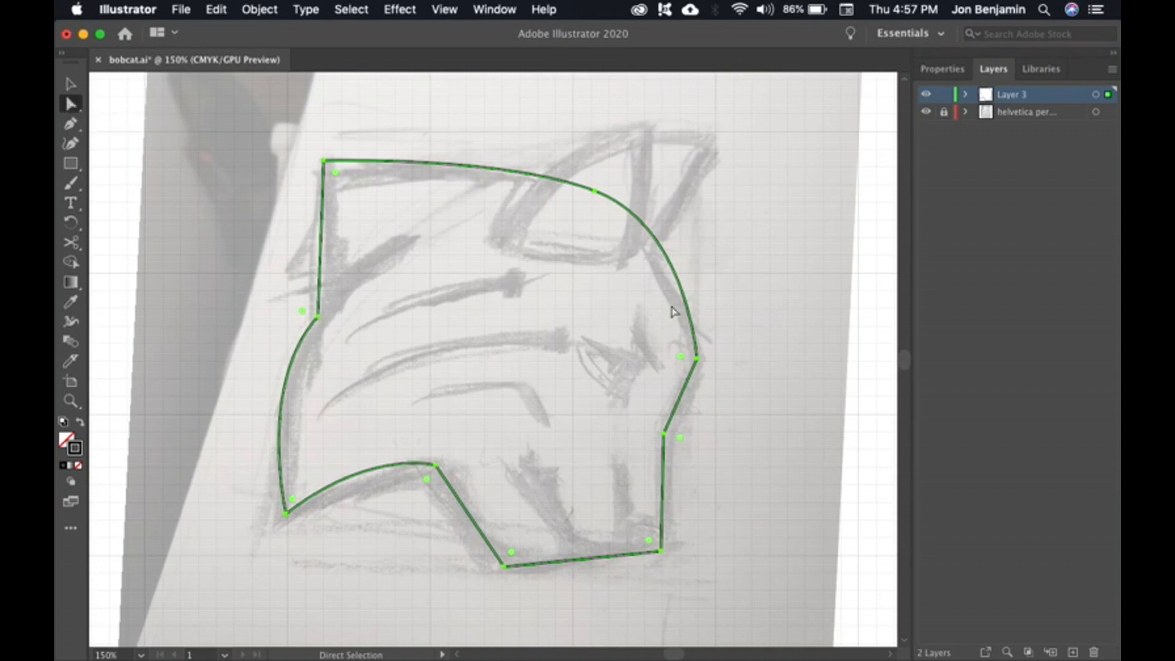
left_click(759, 333)
left_click(700, 364)
mouse_move(697, 359)
left_mouse_down()
mouse_move(732, 312)
mouse_move(701, 360)
left_mouse_up()
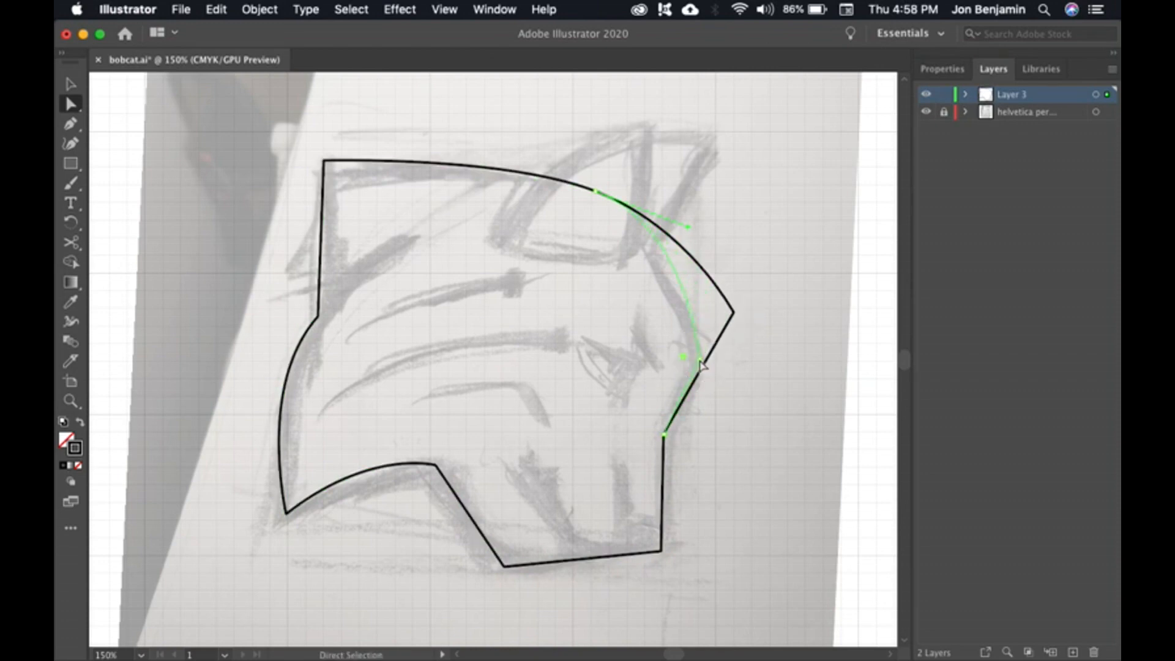
left_click(727, 362)
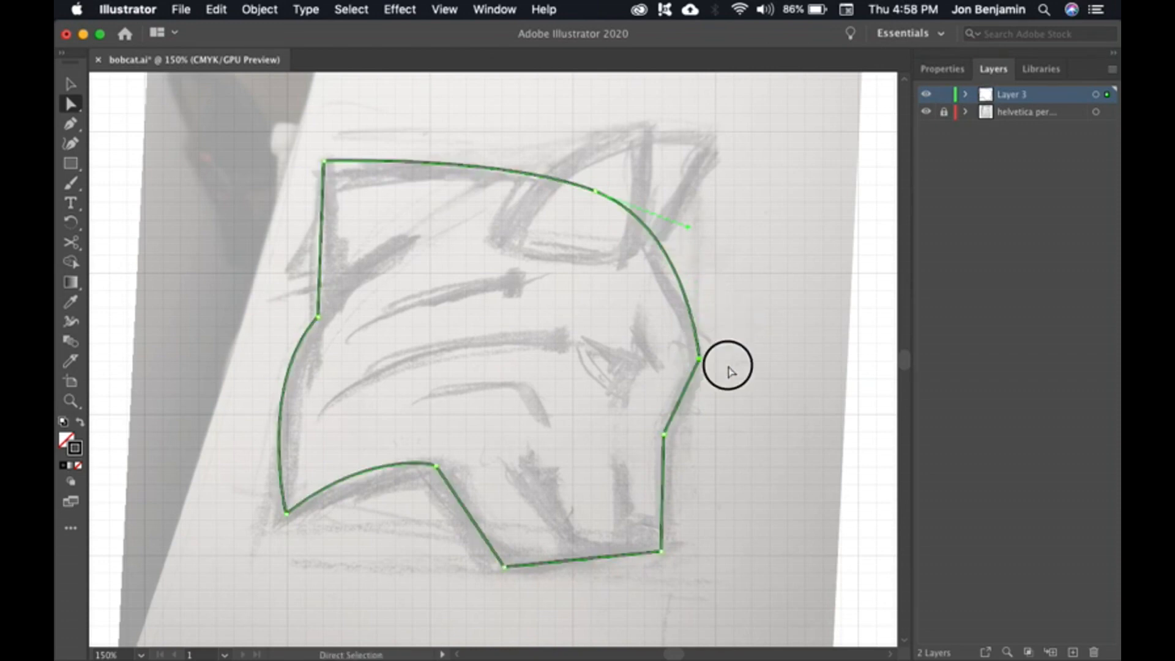
Step: Move the anchor at the top of the head slightly down and left, and tilt its handles so the forehead curve follows the sketch
left_click(597, 194)
left_click(597, 193)
mouse_move(689, 229)
left_mouse_down()
mouse_move(674, 239)
mouse_move(689, 213)
mouse_move(677, 250)
mouse_move(696, 208)
left_mouse_up()
left_click_drag(687, 230, 688, 229)
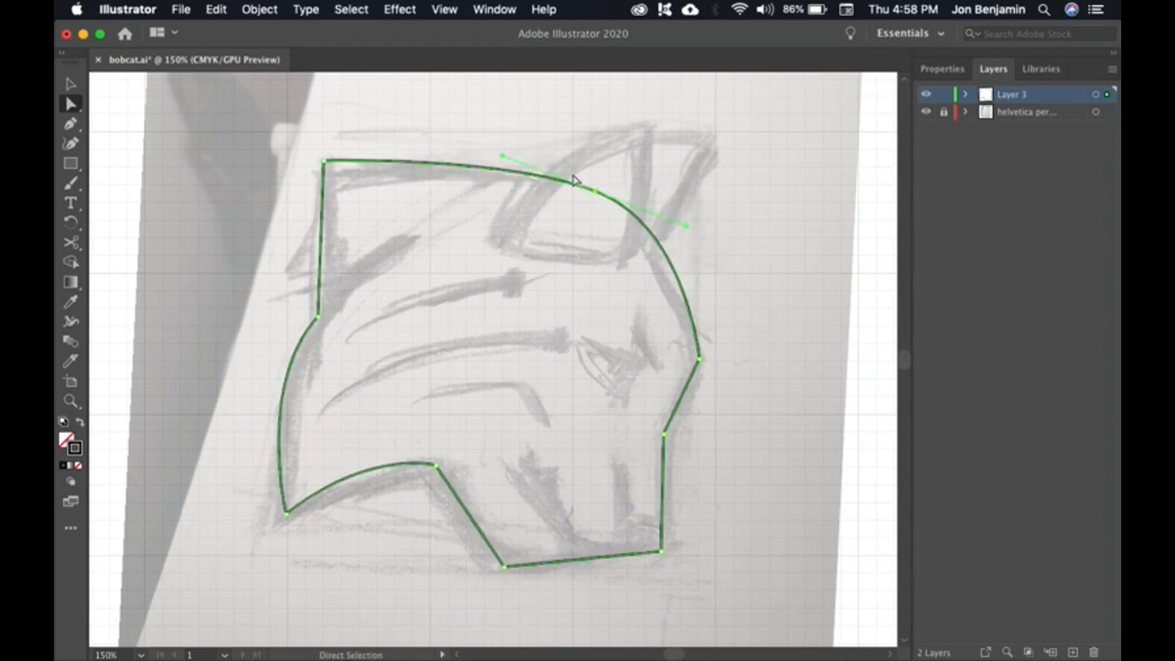
left_click_drag(685, 228, 674, 237)
left_click_drag(594, 190, 591, 198)
key("super+z")
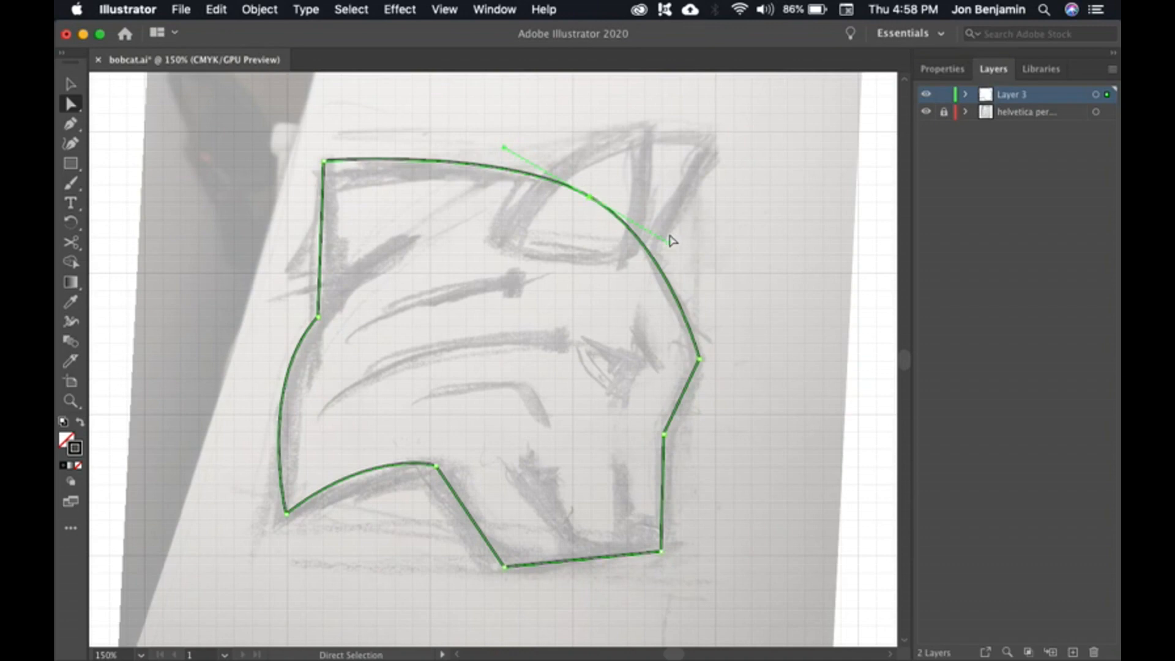
left_click_drag(669, 243, 667, 247)
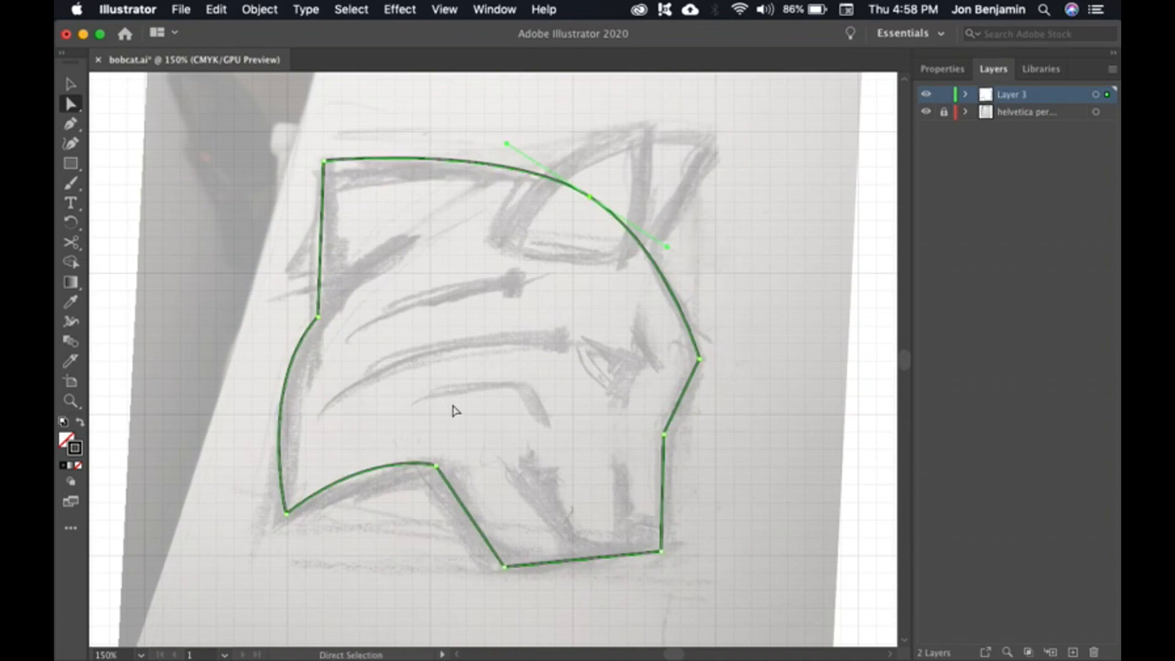
Step: Convert the corner between brow and snout into a smooth point using the Anchor Point tool
left_click(701, 361)
left_click_drag(702, 363, 703, 362)
key("shift+c")
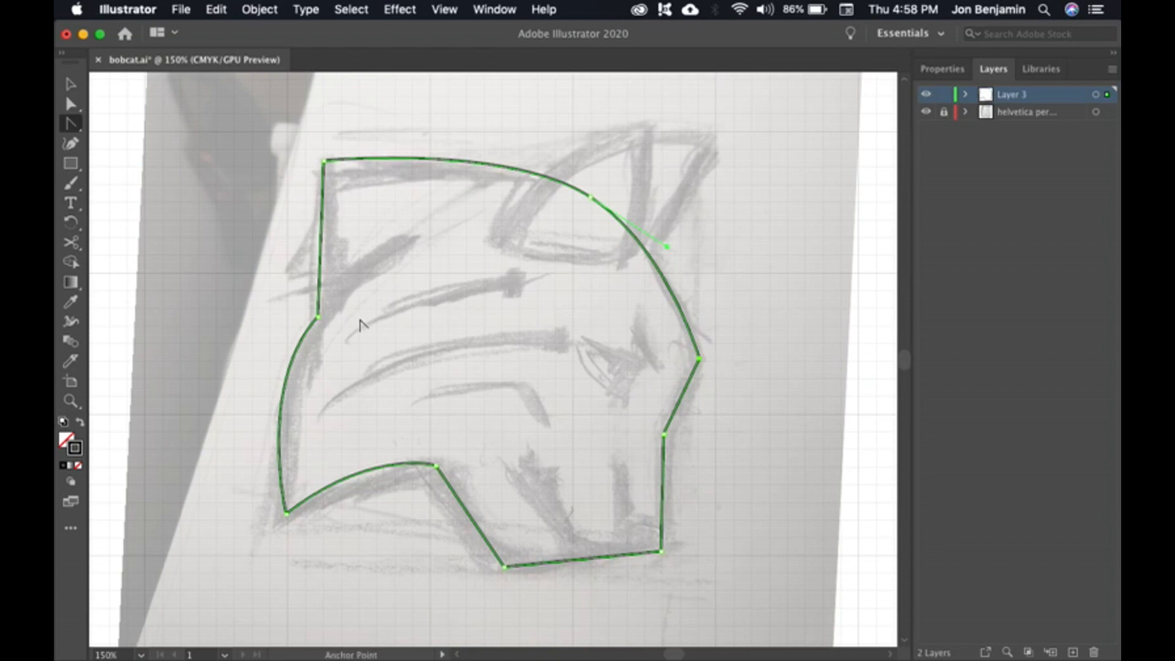
left_click(73, 125)
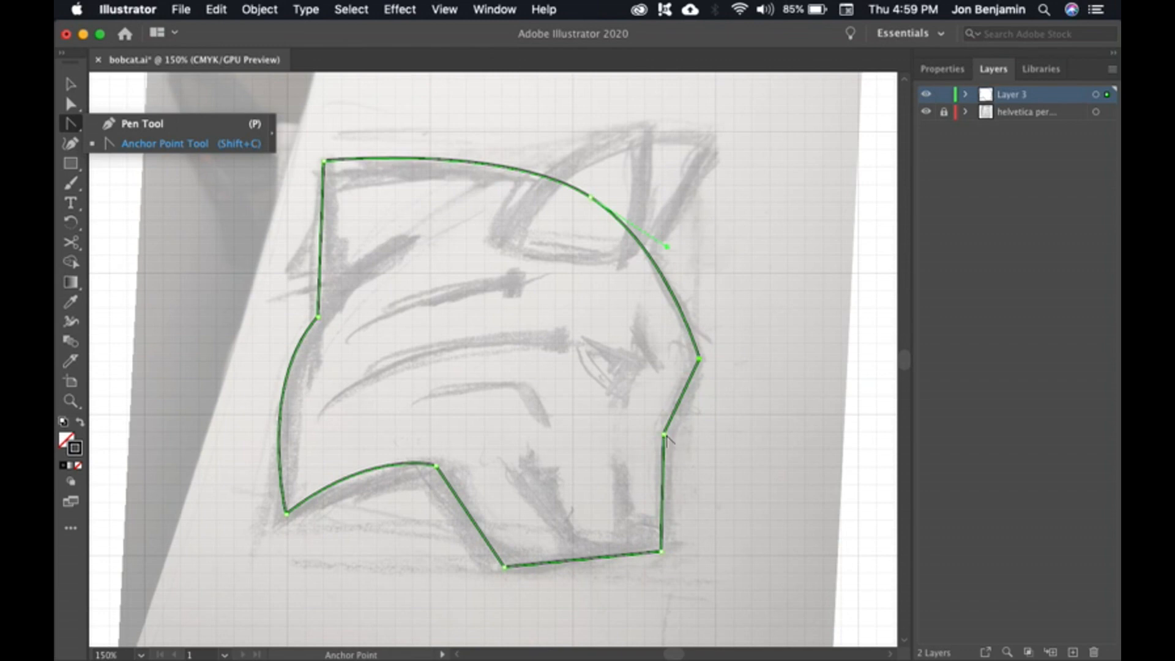
left_click_drag(665, 436, 667, 470)
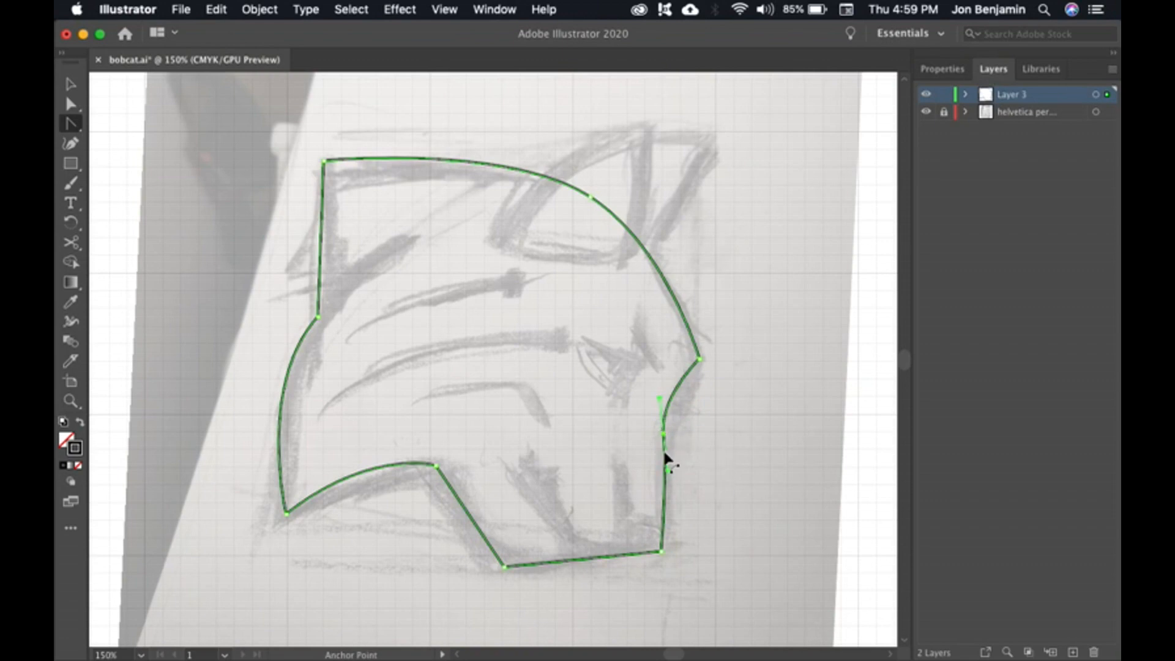
Step: Try bending the segment below the brow outward with a single handle, and redraw the snout anchor's handles for a gentle transition
left_click_drag(666, 396, 717, 430)
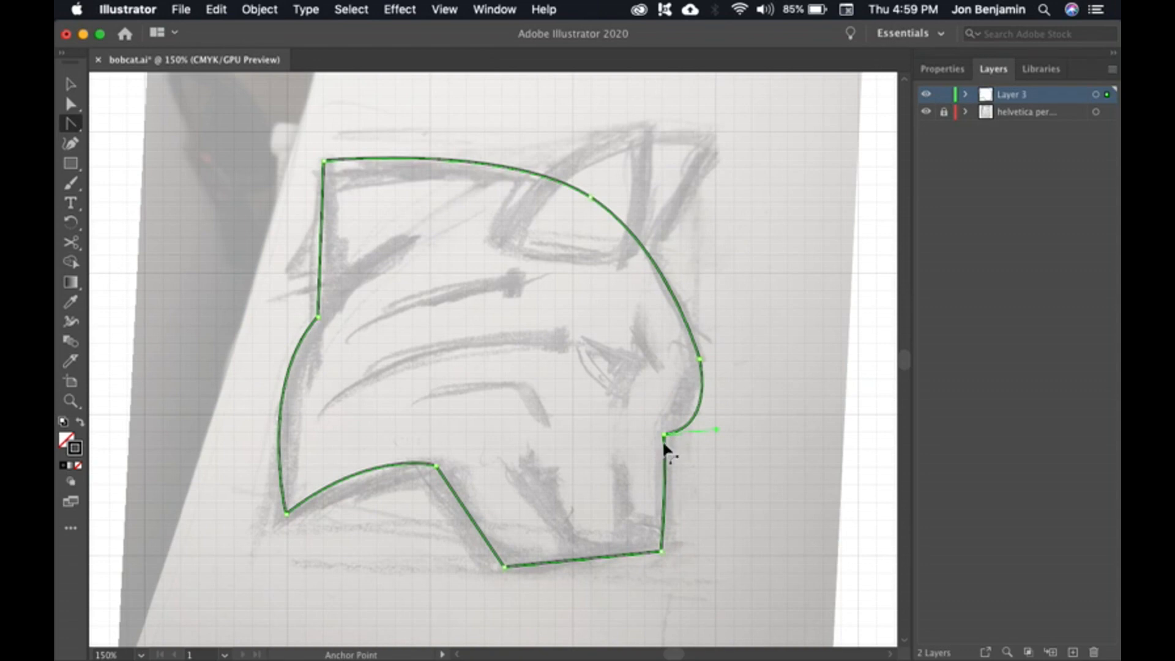
left_click(714, 429)
left_click_drag(716, 427, 699, 385)
mouse_move(665, 435)
left_mouse_down()
mouse_move(669, 451)
mouse_move(656, 456)
left_mouse_up()
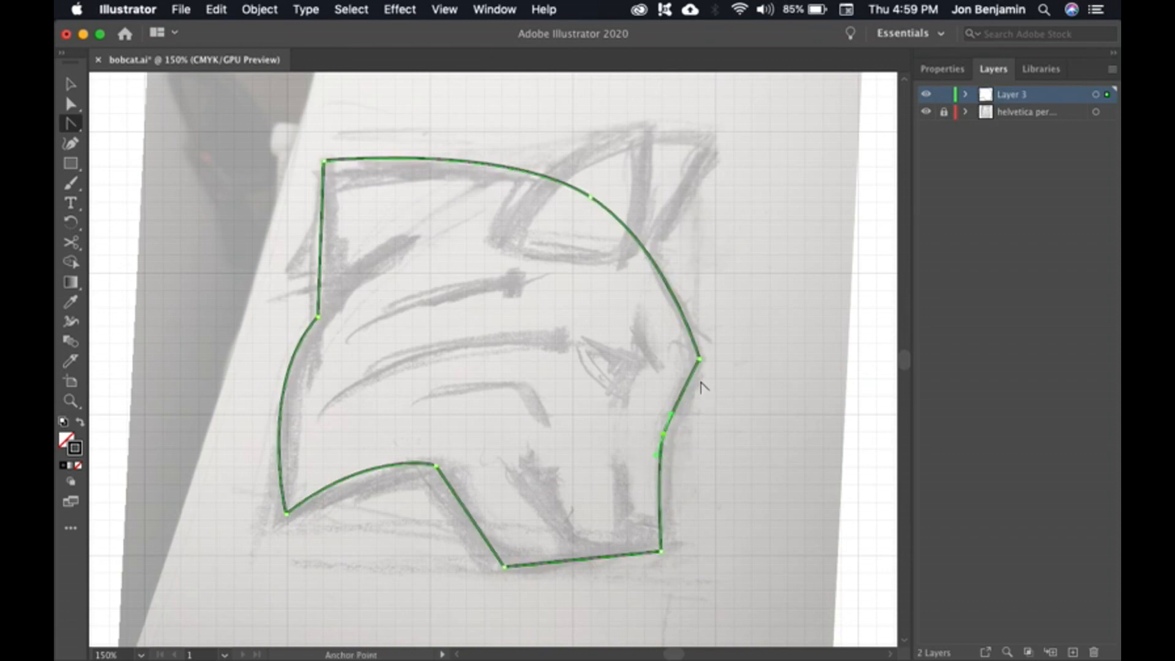
Step: Round the corners at the brow, lower snout and chin by pulling out short handles with the Anchor Point tool
left_click_drag(701, 361, 704, 384)
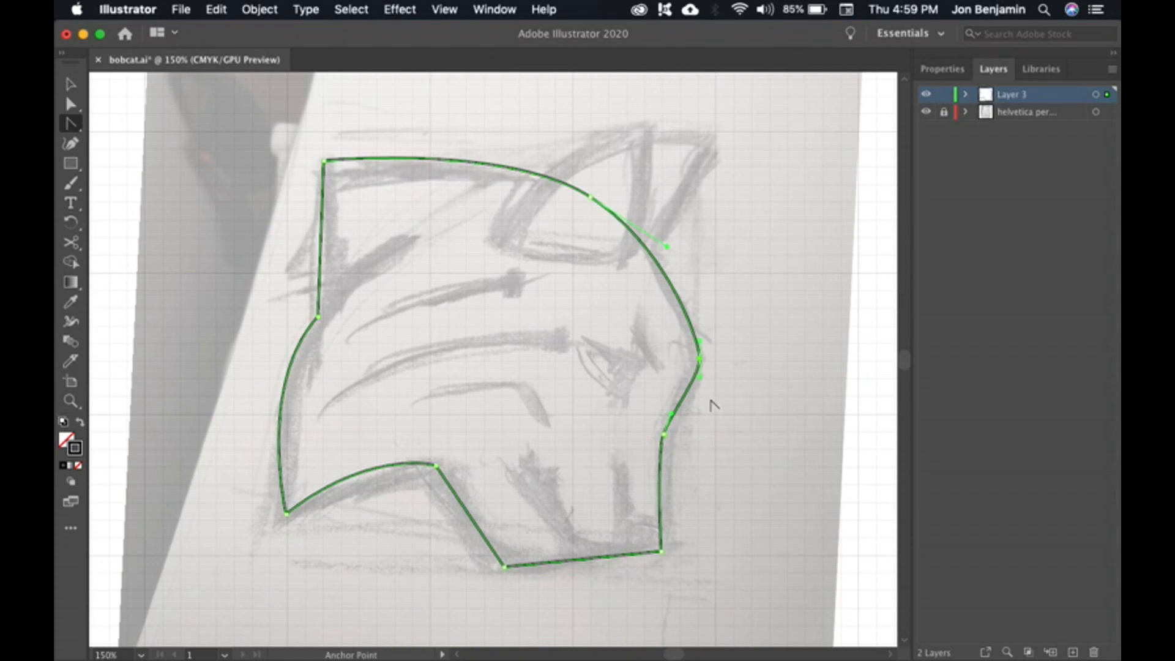
left_click_drag(662, 551, 656, 561)
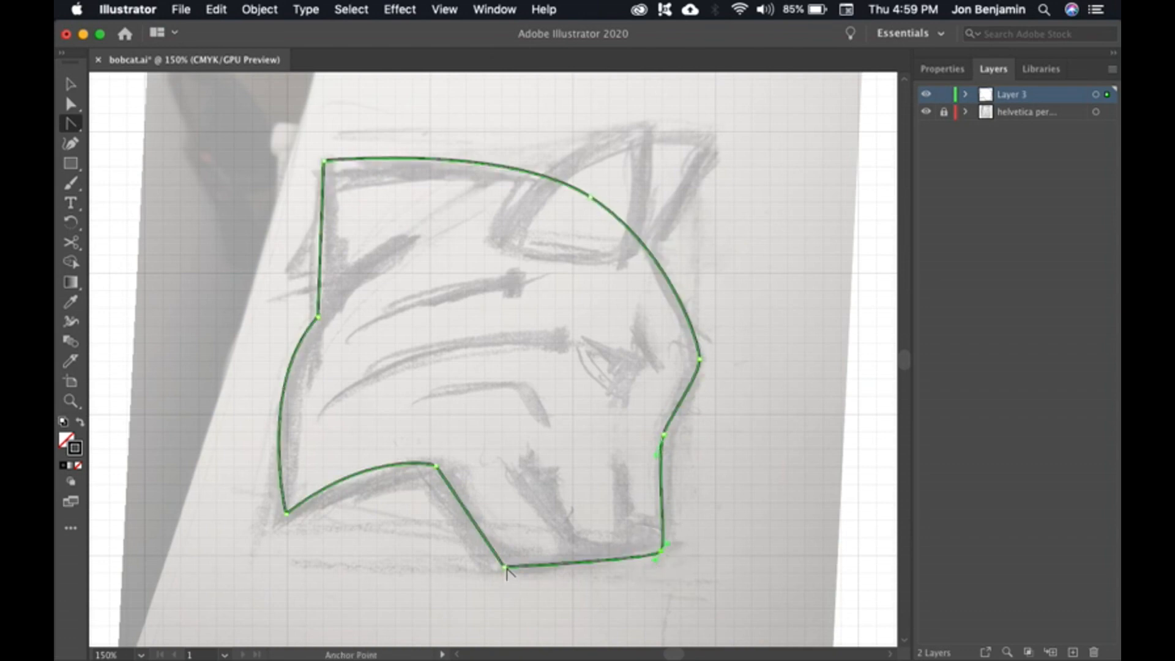
left_click_drag(506, 569, 491, 559)
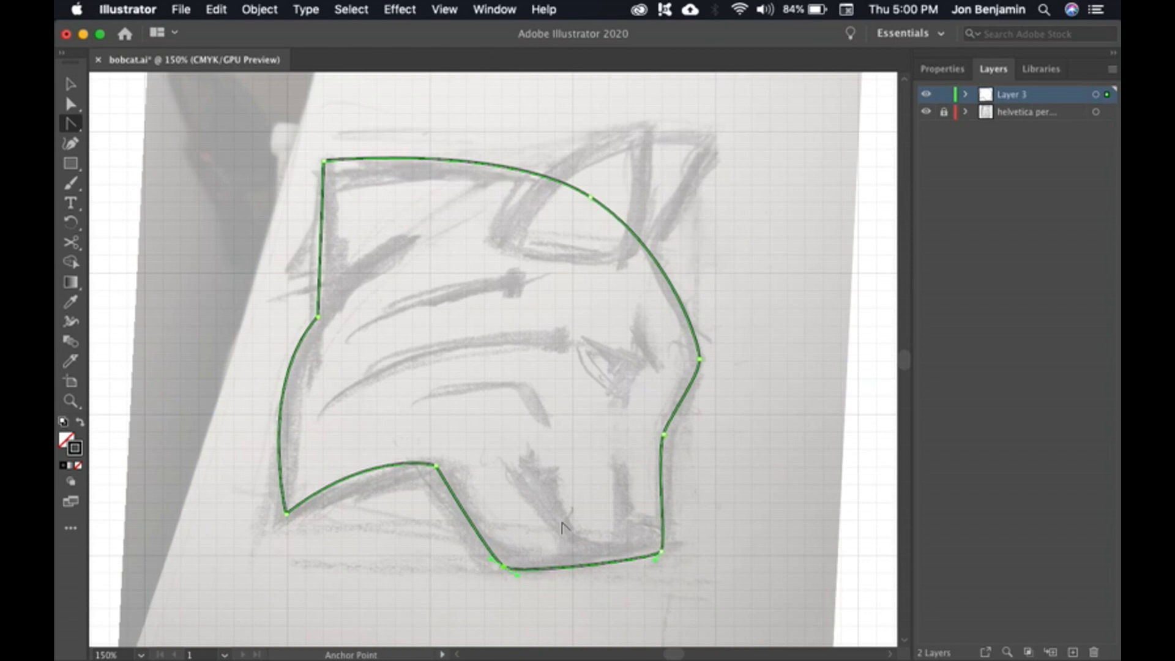
Step: Deselect the path to check the outline, and delete the whole pen-traced head outline from Layer 3
key("a")
left_click(708, 493)
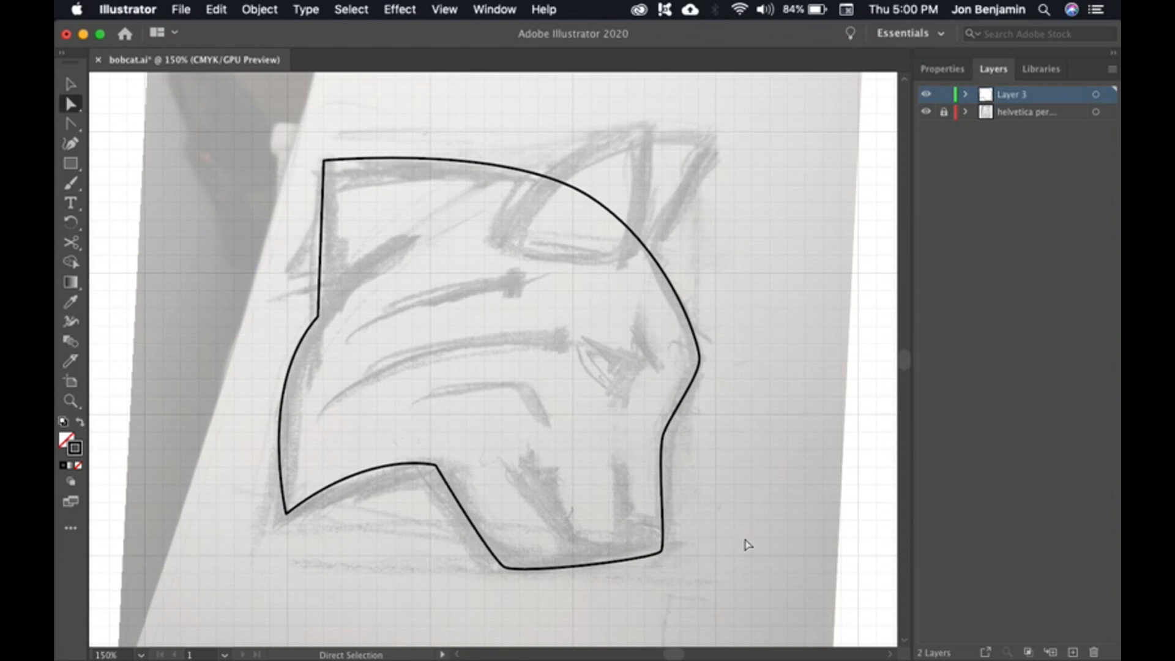
key("v")
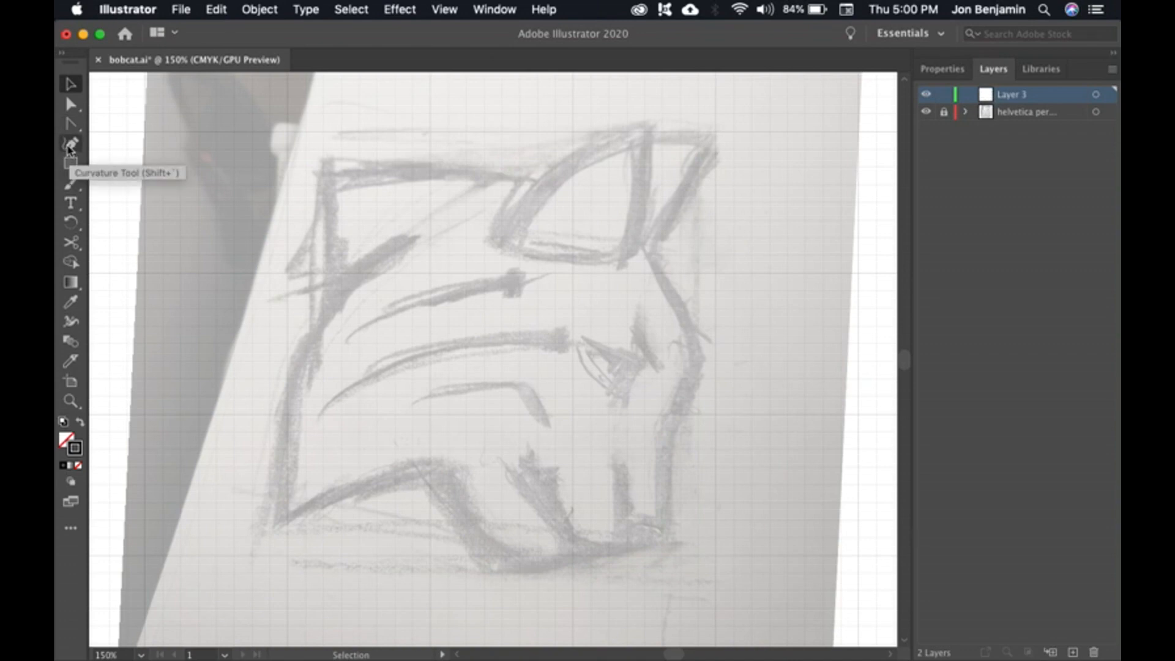
Step: With the Curvature tool, trace from the lower jaw corner up the back of the head and across to the ear base
left_click(69, 146)
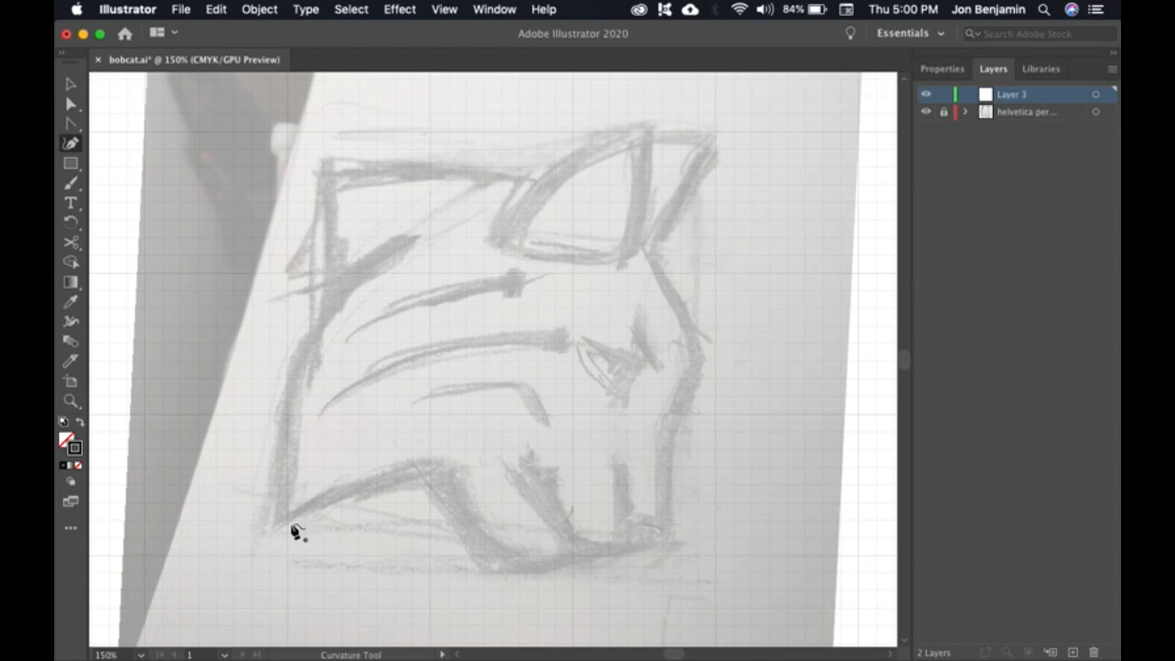
left_click(285, 517)
mouse_move(324, 317)
left_mouse_down()
mouse_move(343, 289)
mouse_move(325, 311)
left_mouse_up()
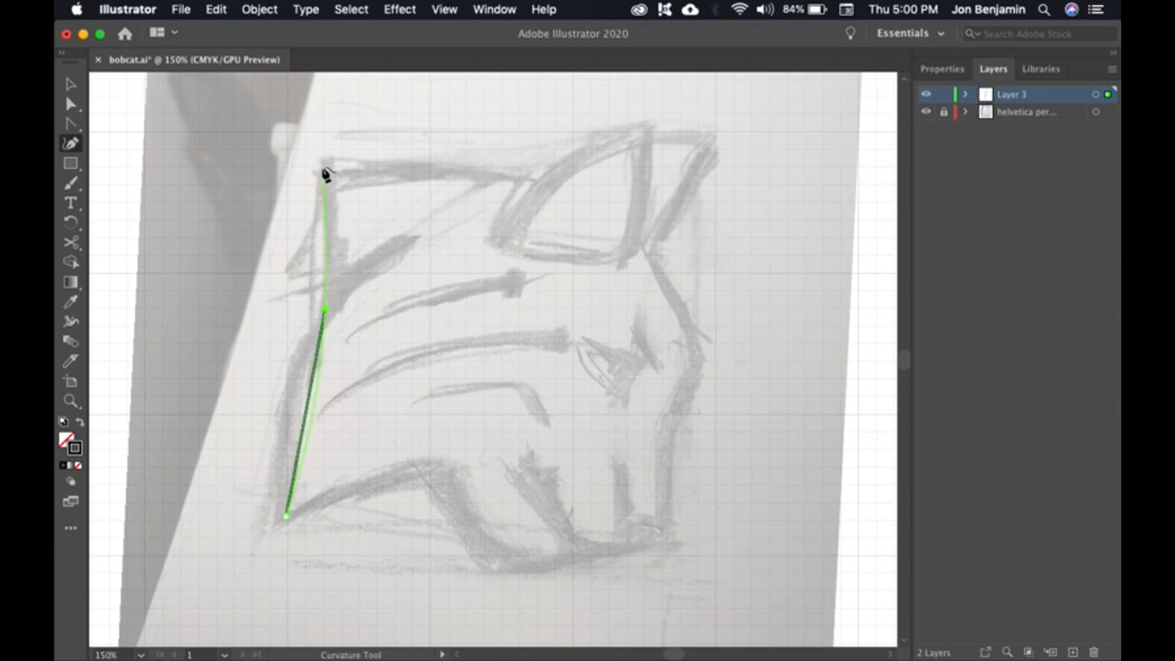
left_click(322, 168)
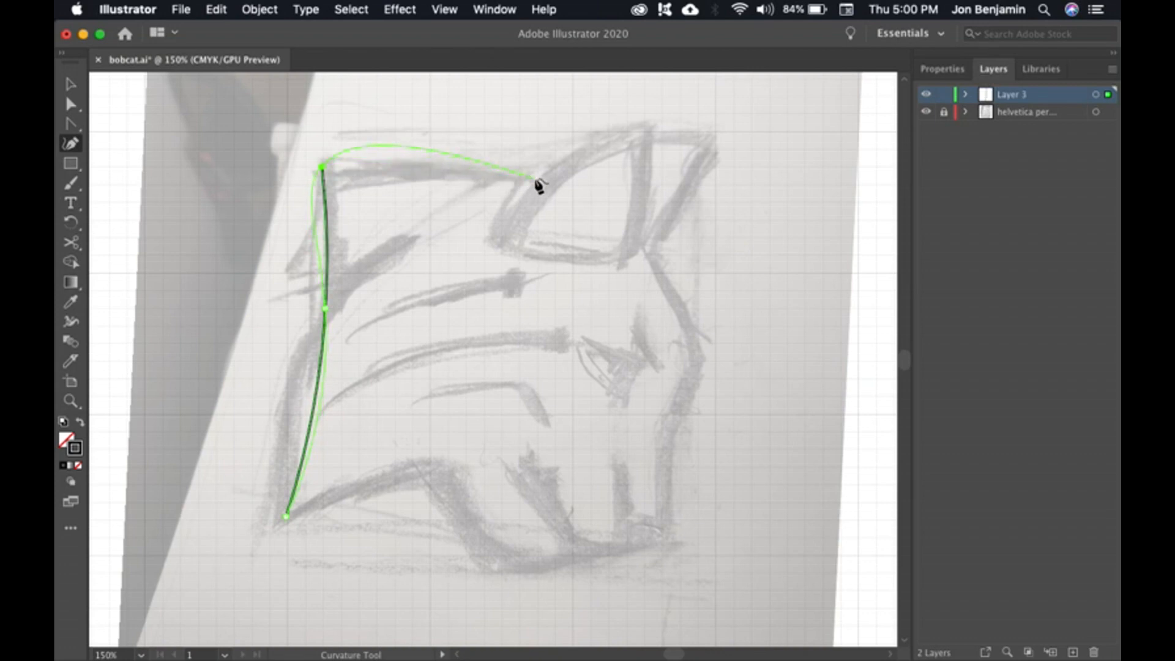
left_click(535, 178)
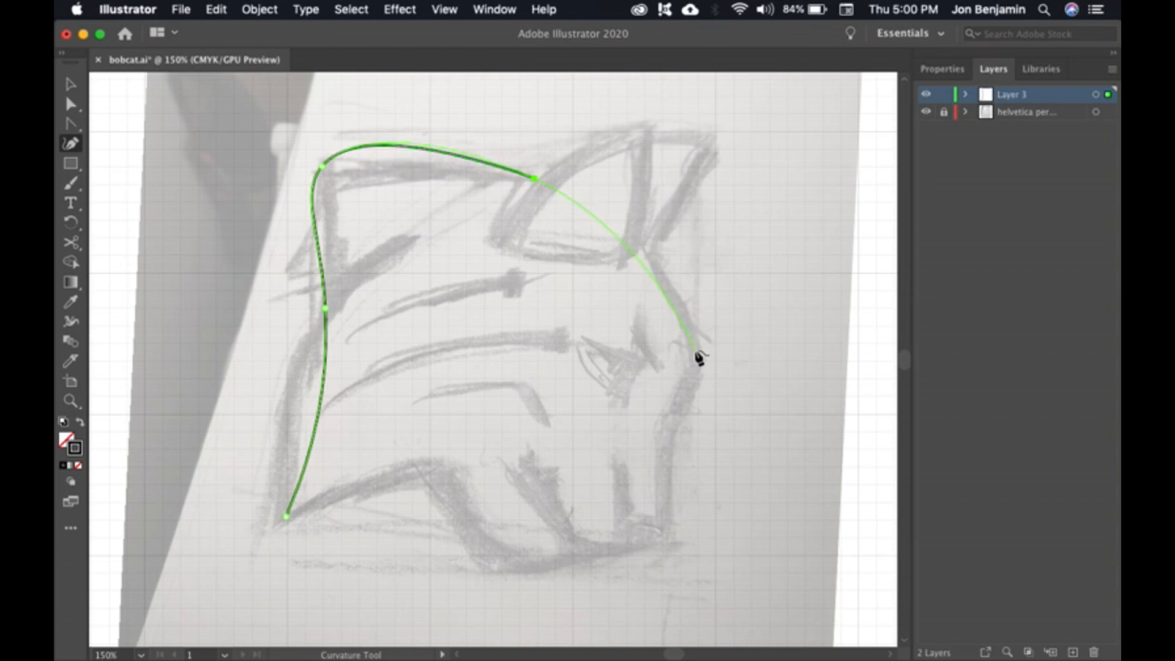
Step: Continue the curve around the brow, snout, chin and jaw underside, and close it at the starting point
left_click(696, 351)
left_click(661, 432)
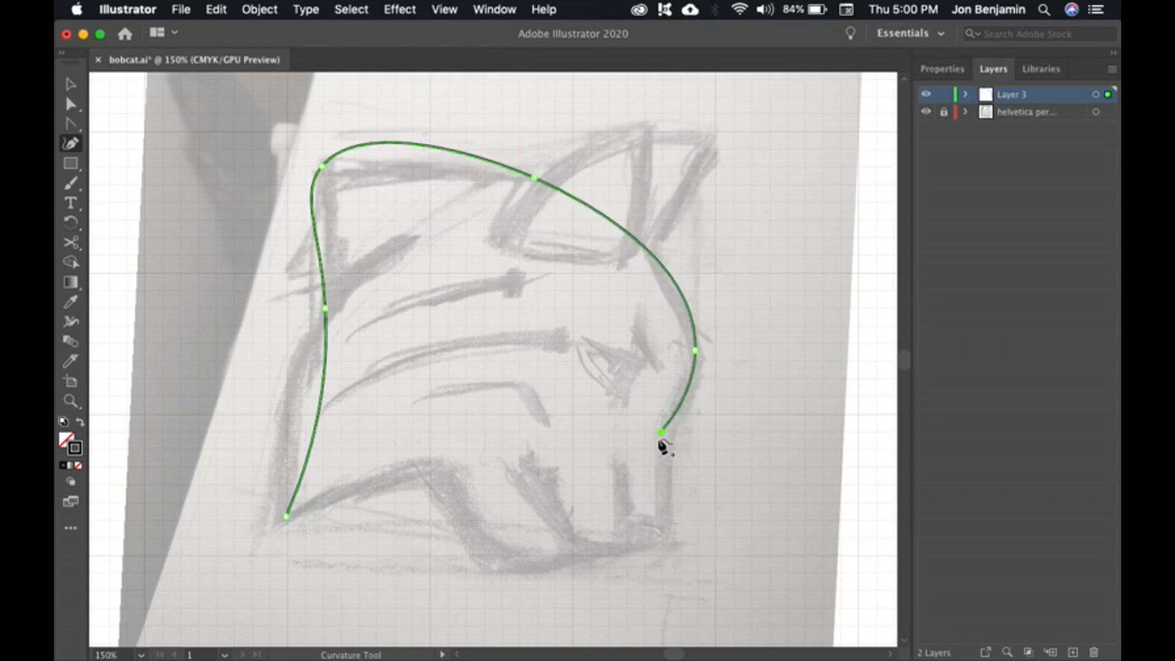
left_click(660, 540)
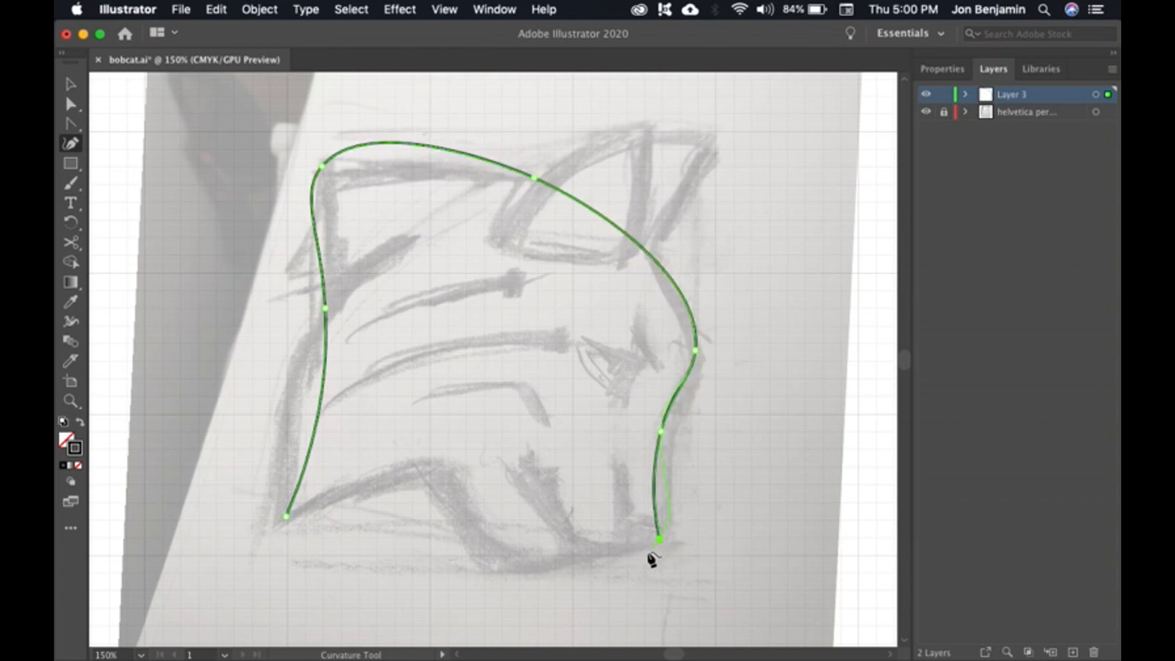
left_click(487, 573)
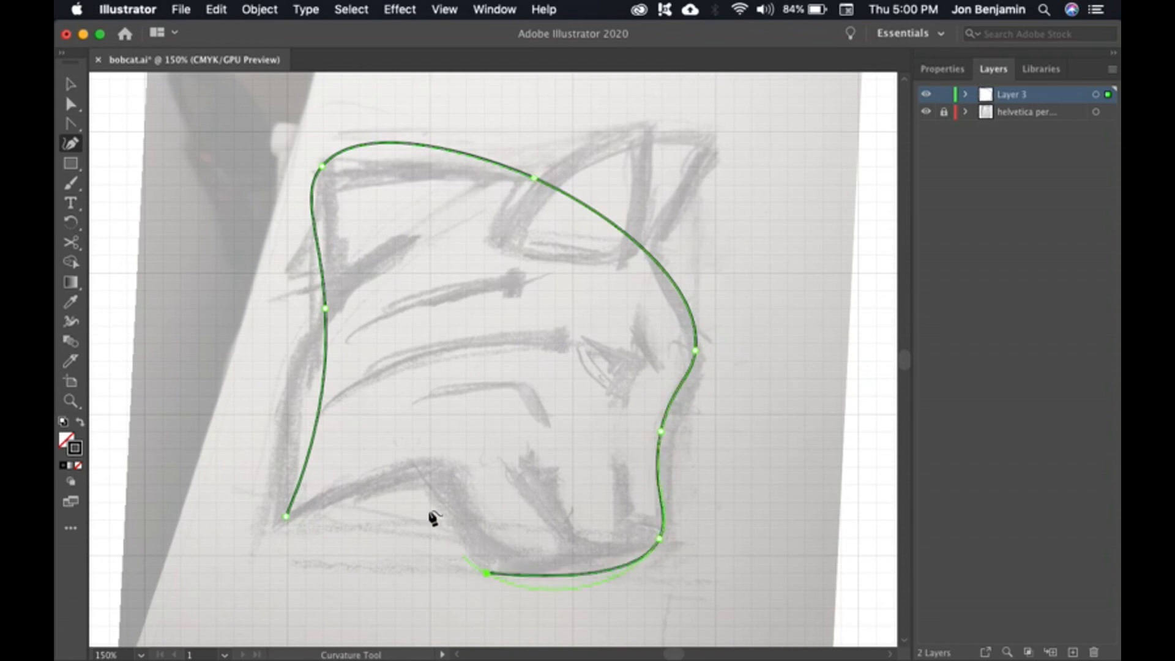
left_click(430, 475)
left_click(287, 518)
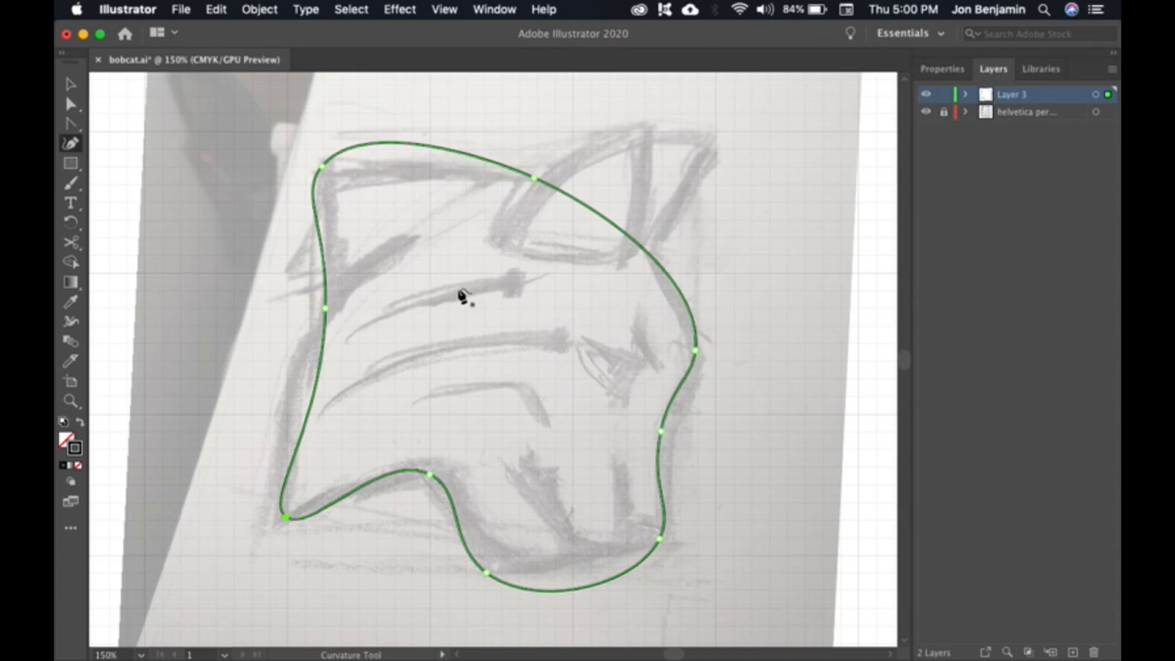
Step: Shorten and tilt the handles at the lower snout corner and chin so the bottom edge follows the sketch
key("a")
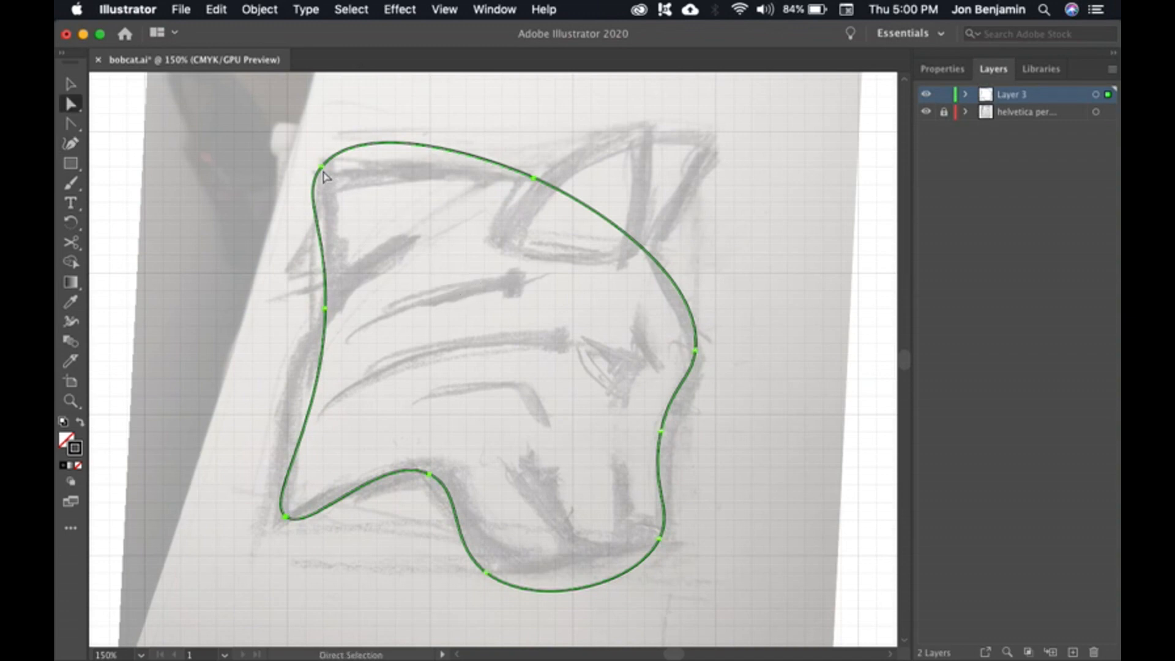
left_click(322, 166)
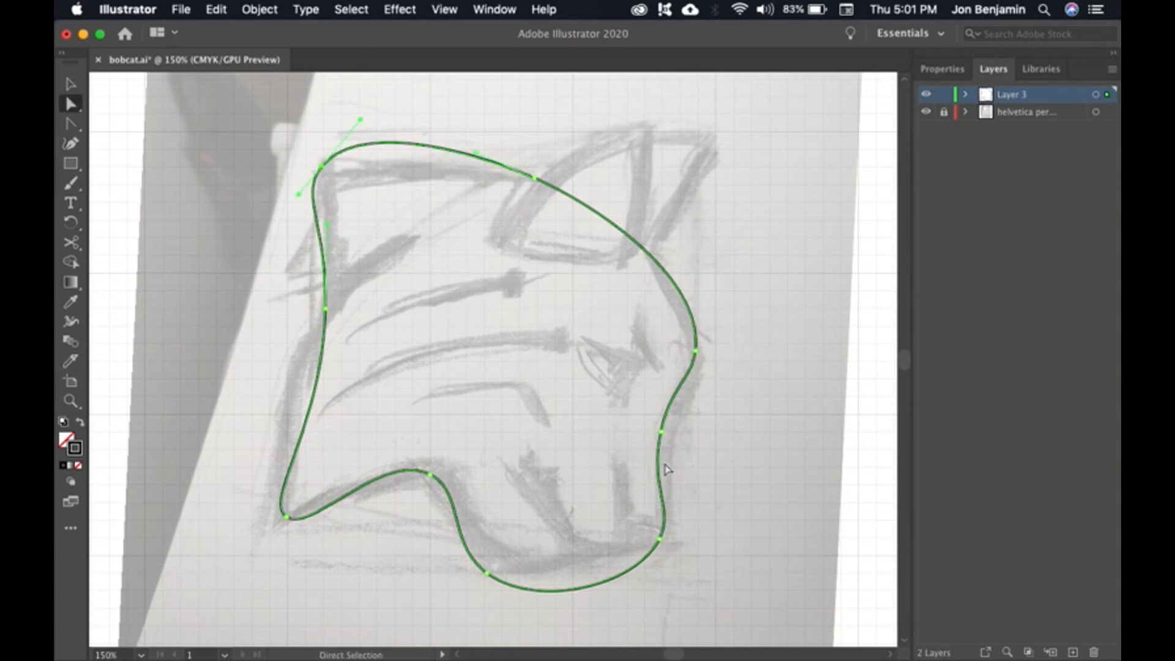
left_click(660, 540)
left_click_drag(636, 590, 620, 554)
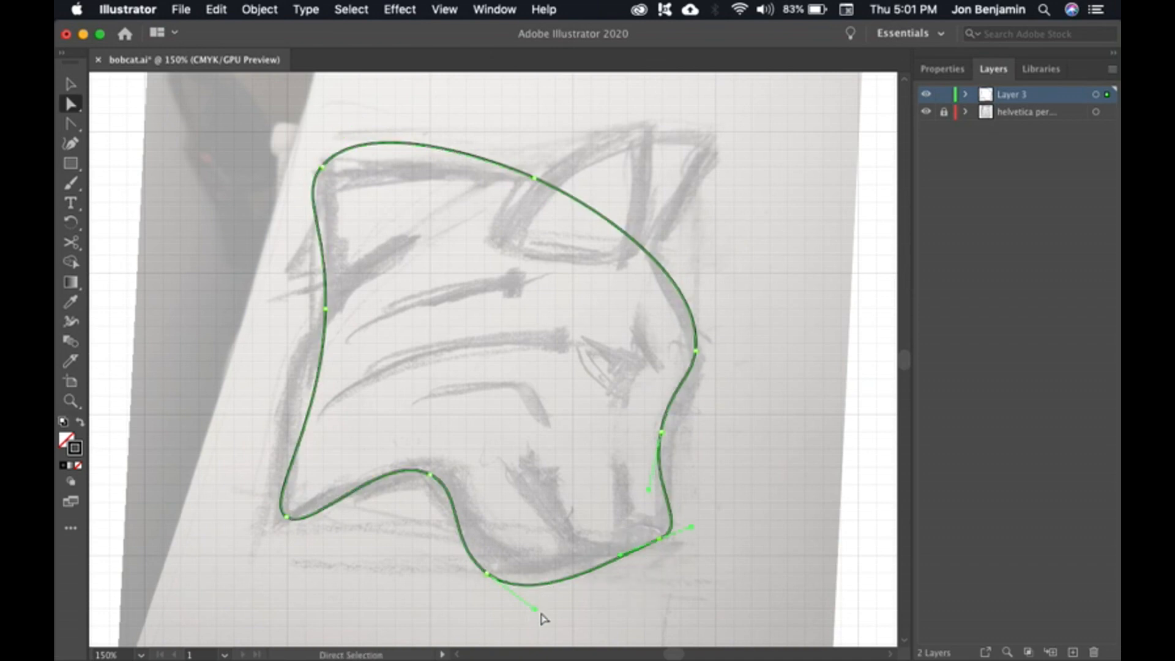
left_click_drag(538, 614, 524, 588)
Step: Try lowering the brow anchor and pulling its upper handle outward with the Anchor Point tool, and delete the whole outline
left_click(696, 356)
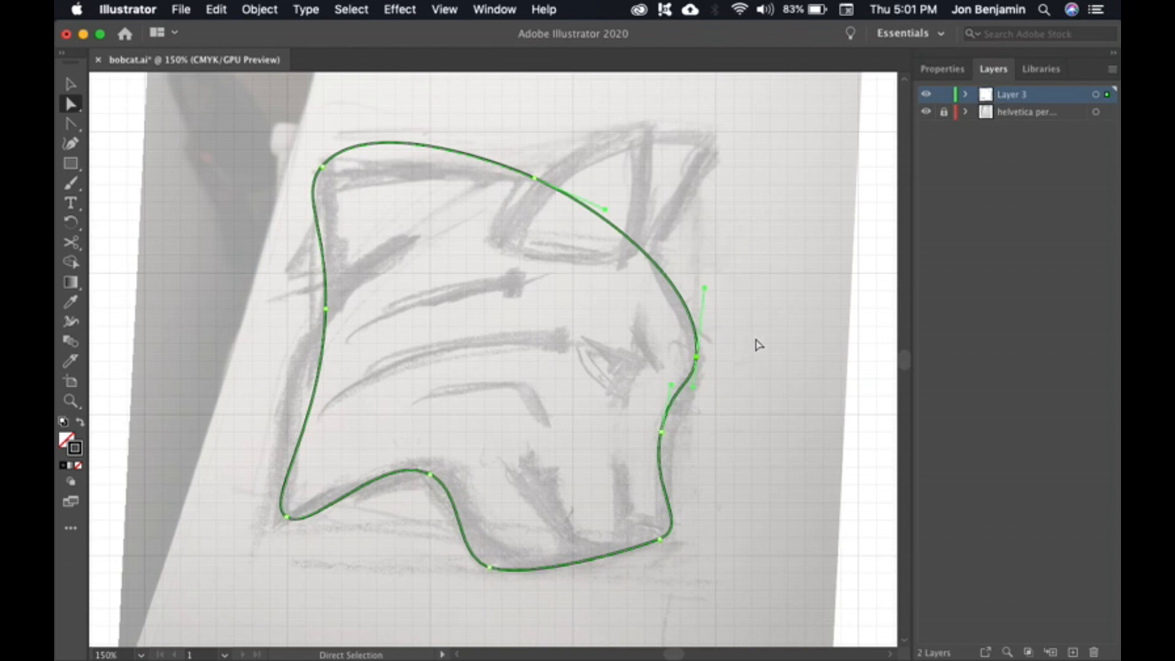
key("shift+c")
mouse_move(705, 288)
left_mouse_down()
mouse_move(688, 279)
mouse_move(716, 276)
left_mouse_up()
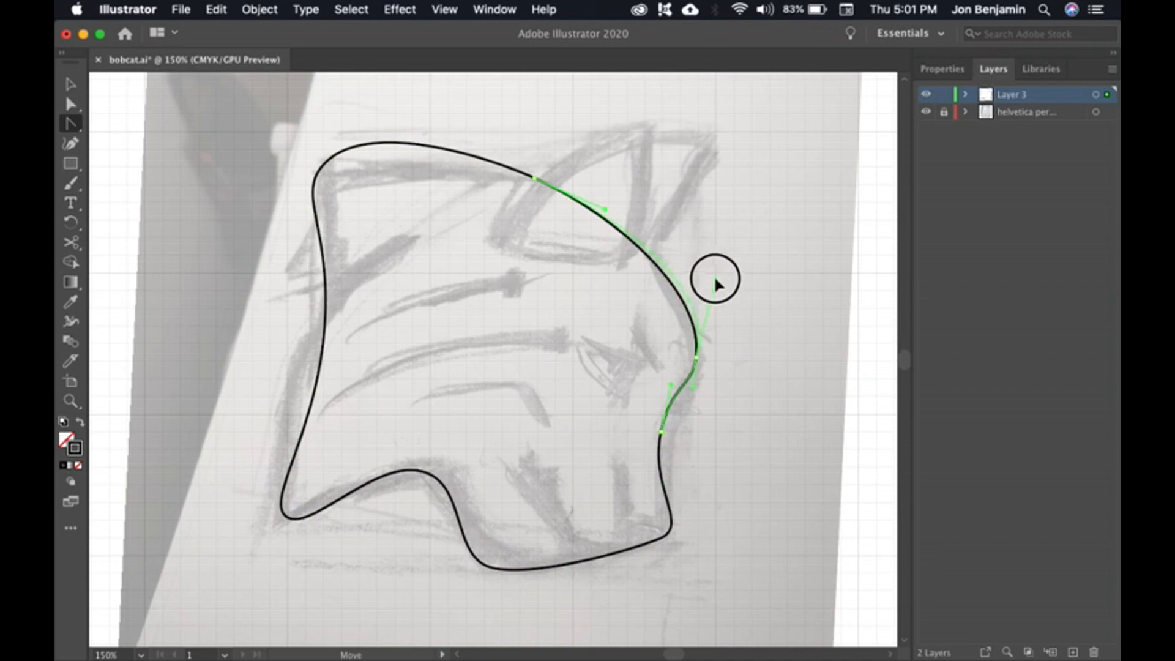
key("v")
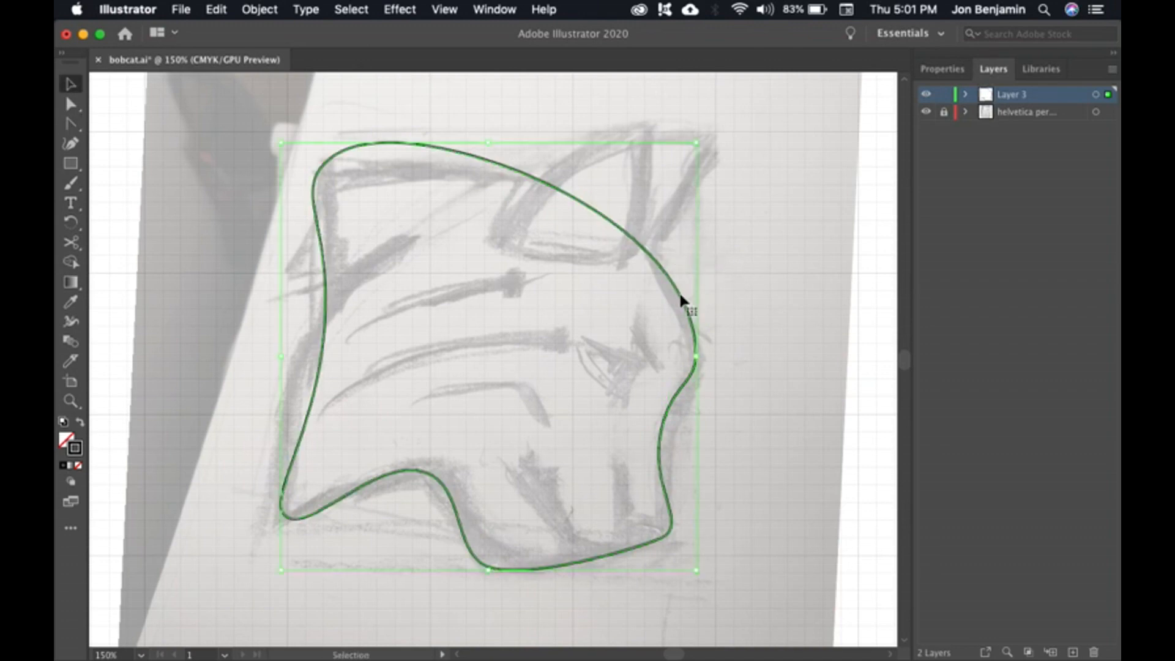
key("Delete")
Step: Draw an ellipse about 254 pt wide over the head sketch, with its side and upper arc following the back of the head
key("super+minus")
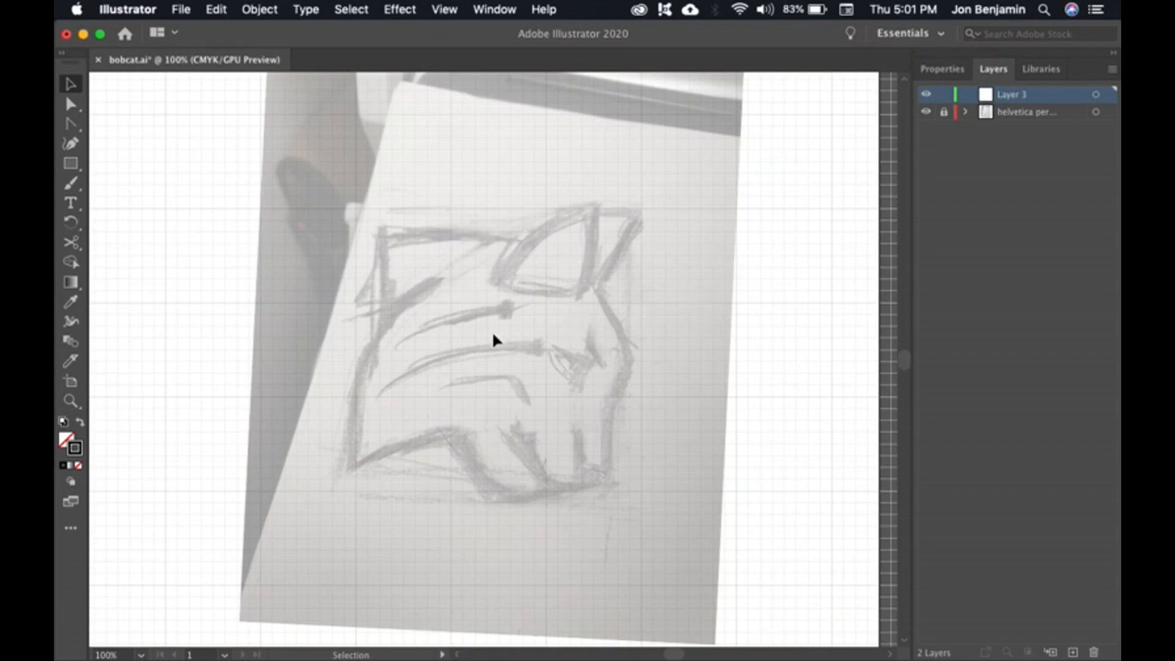
key("l")
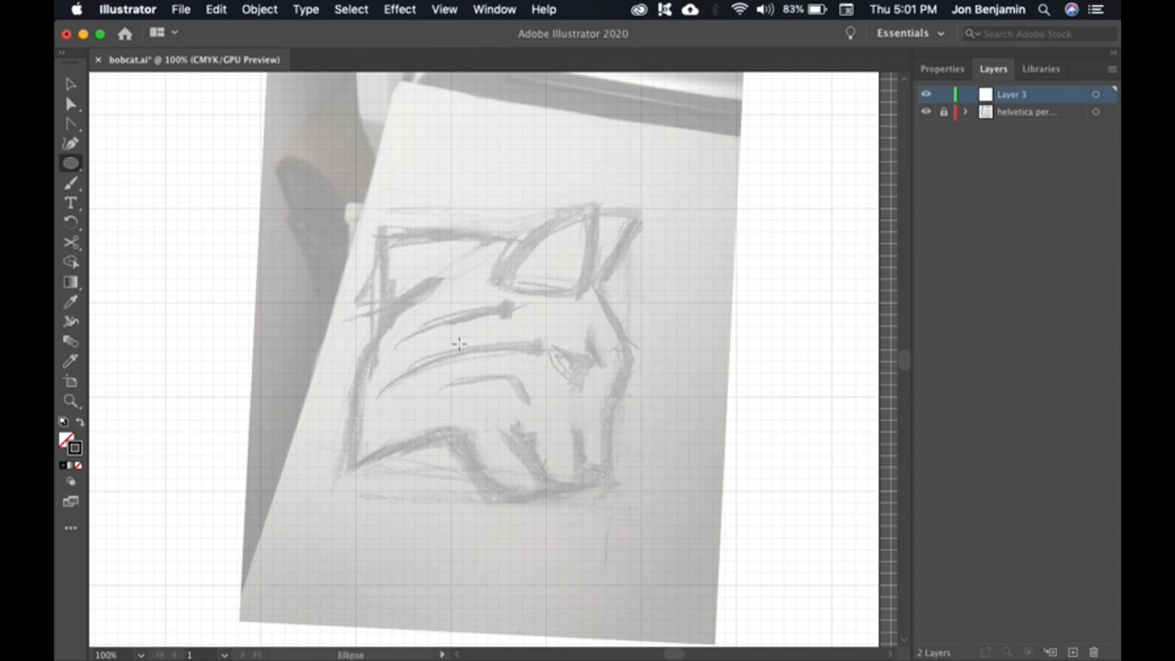
mouse_move(349, 287)
left_mouse_down()
mouse_move(637, 571)
mouse_move(674, 636)
left_mouse_up()
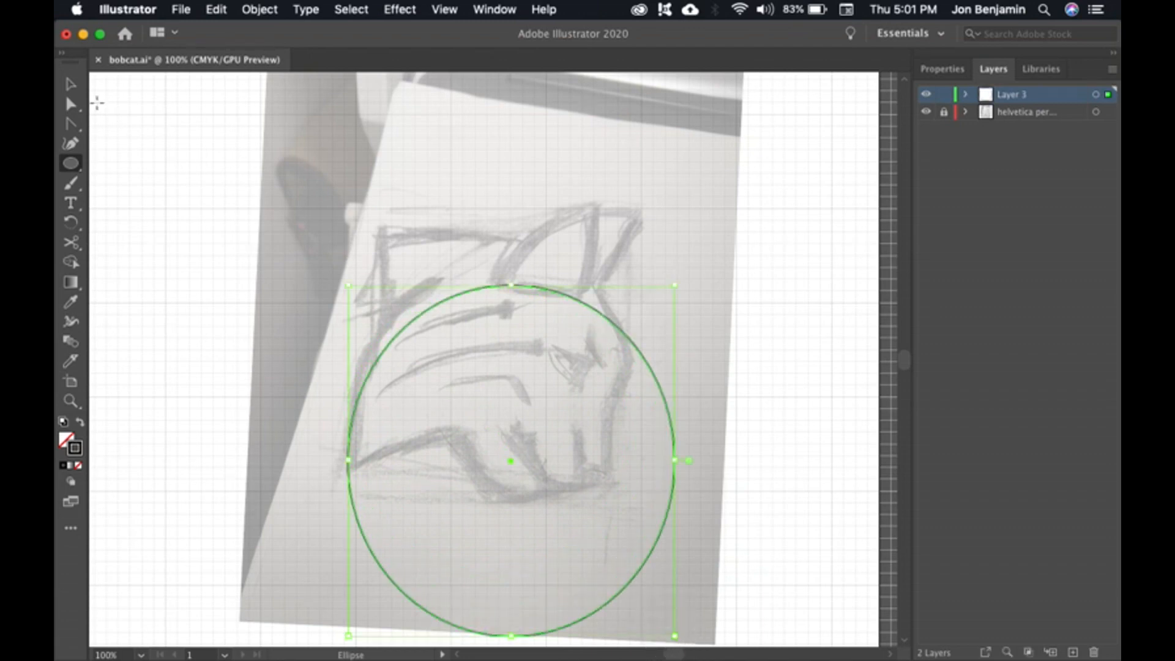
left_click(70, 84)
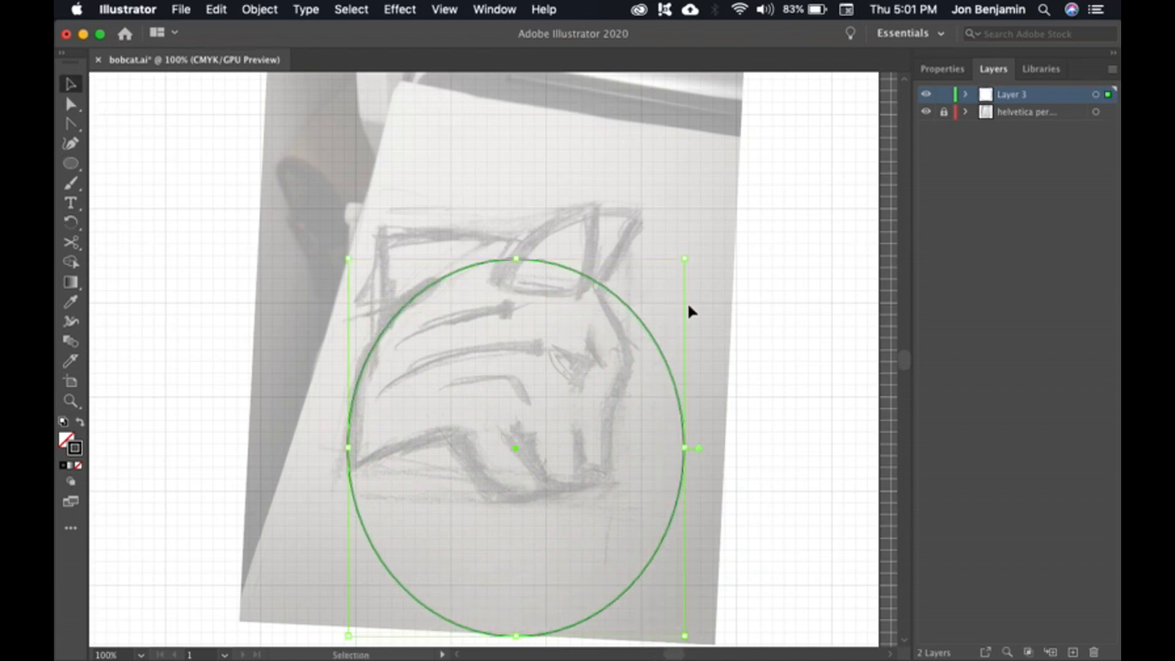
left_click(684, 309)
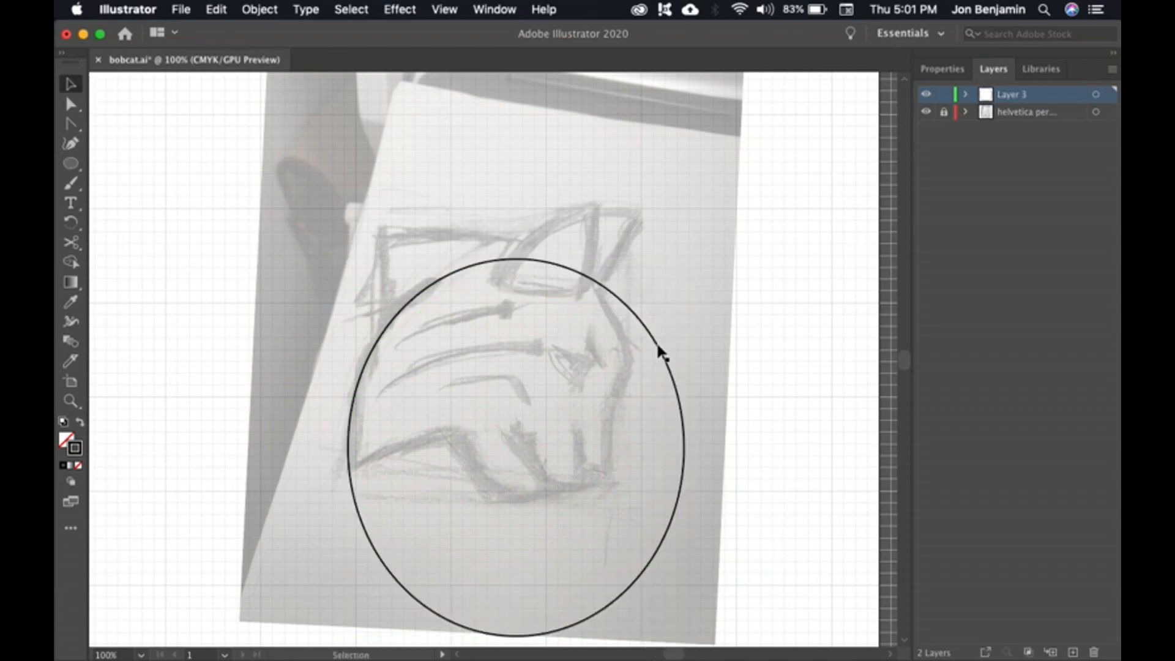
Step: Duplicate the ellipse, reduce the copy's height, and place it so its upper arc follows the curved jaw underside
left_click(658, 344)
left_click_drag(658, 348, 542, 218)
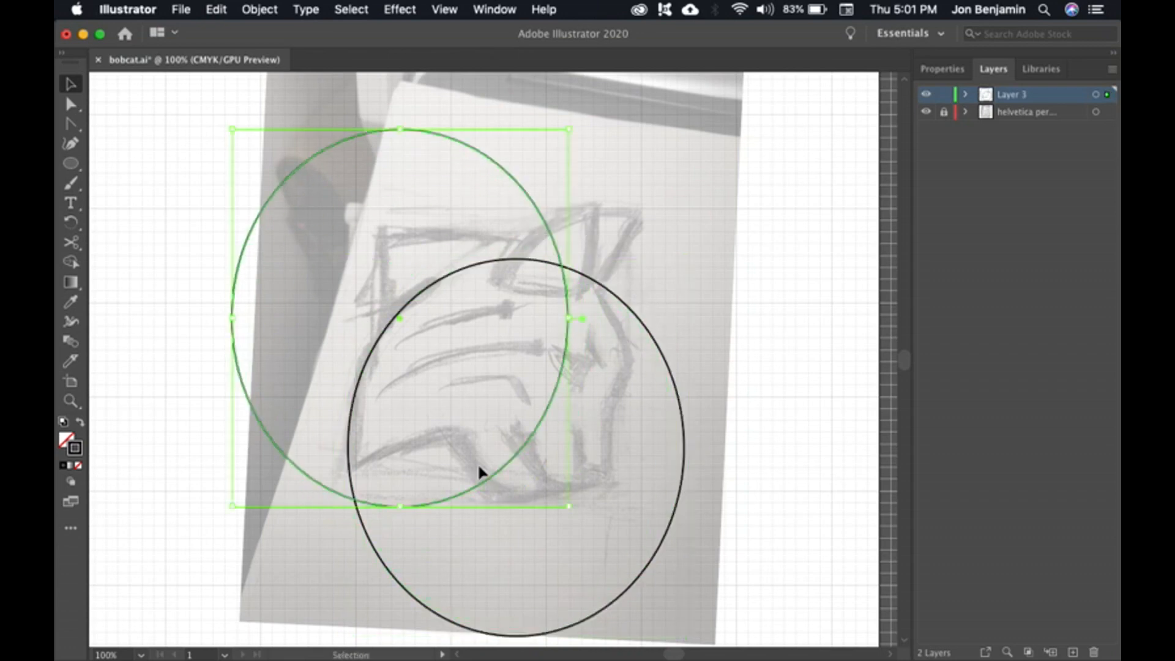
left_click_drag(403, 507, 412, 404)
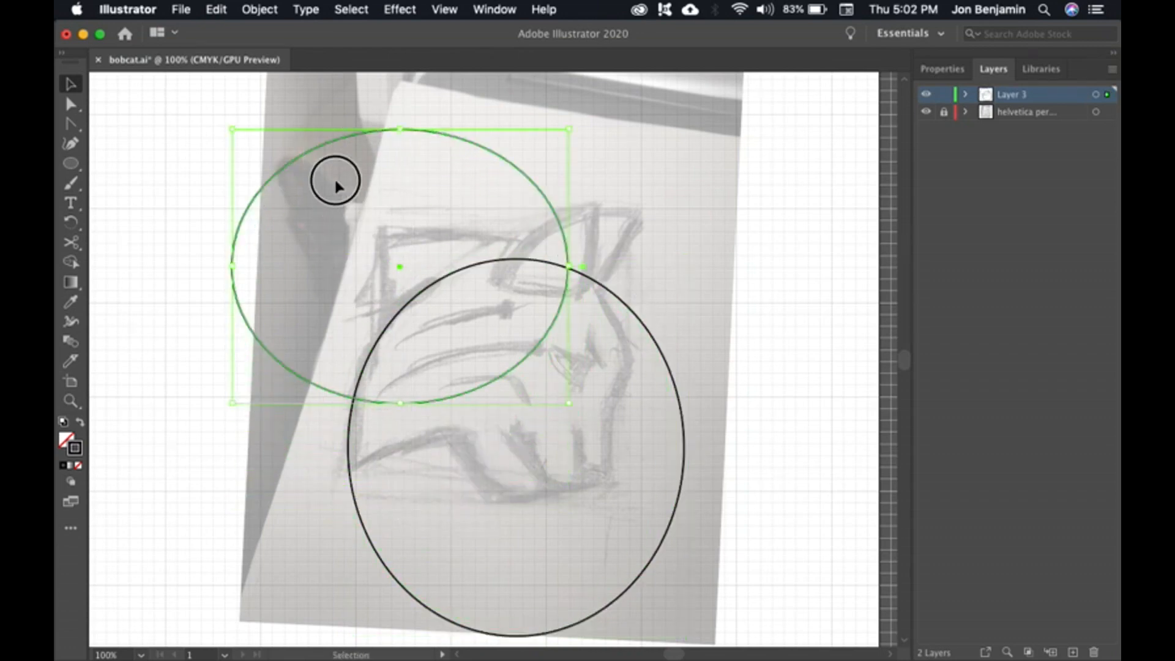
left_click_drag(323, 156, 403, 454)
left_click_drag(743, 492, 695, 374)
left_click(325, 281)
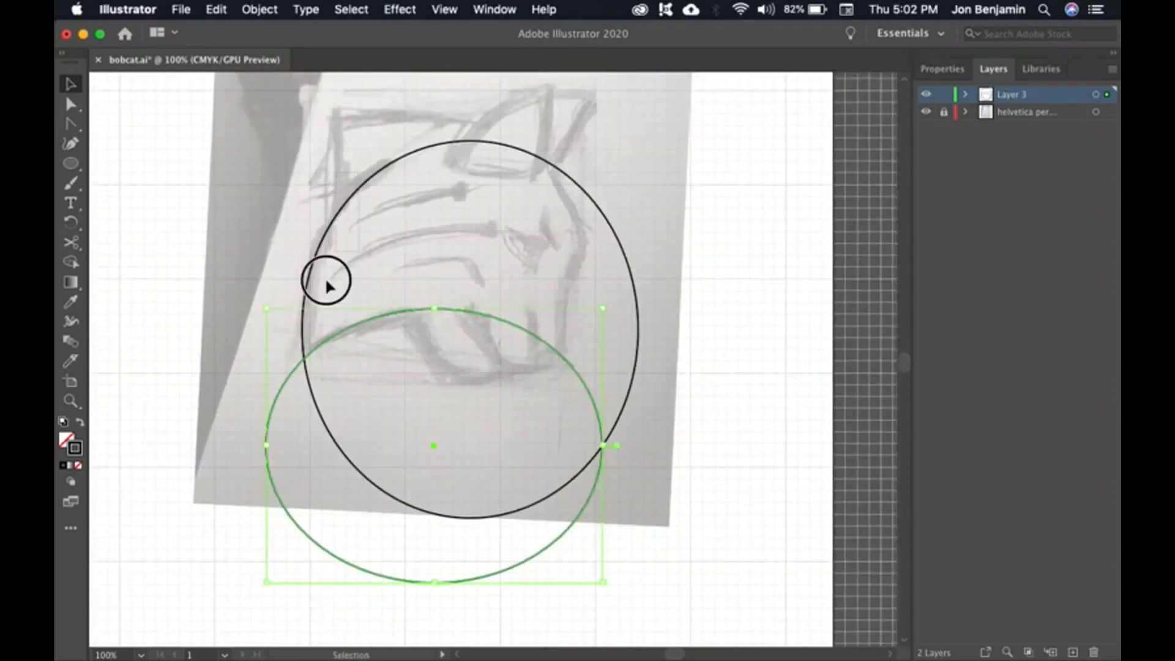
Step: Select both ellipses and subtract the lower one from the head ellipse with Pathfinder's Minus Front
left_click(264, 362)
left_click(294, 367)
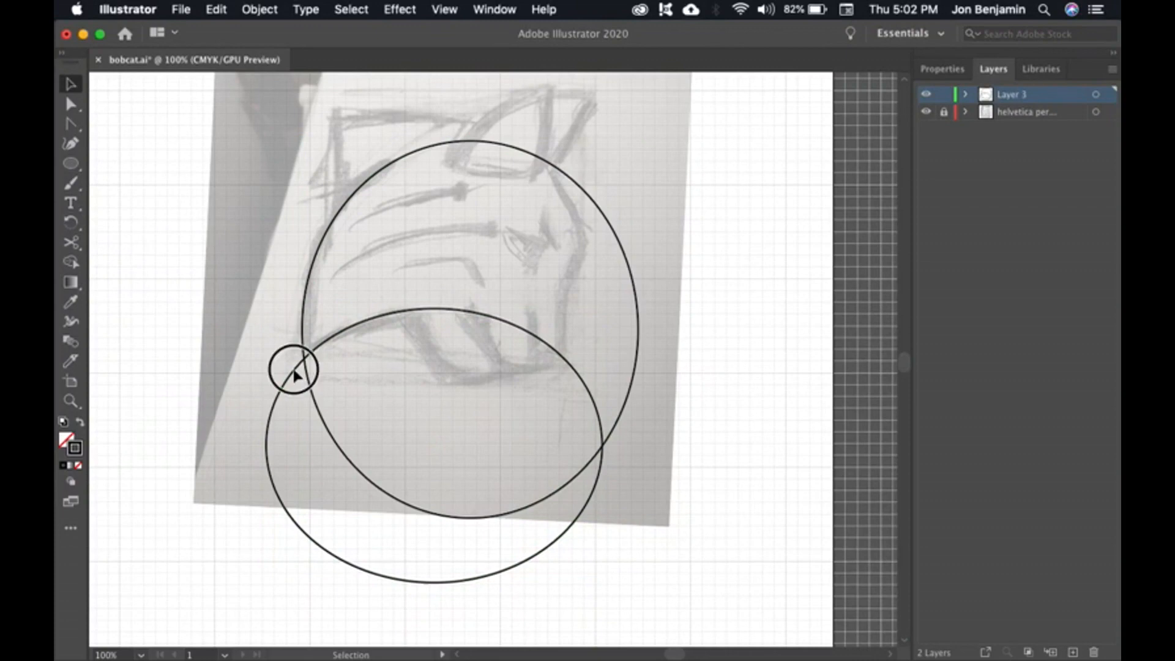
left_click(304, 341, "shift")
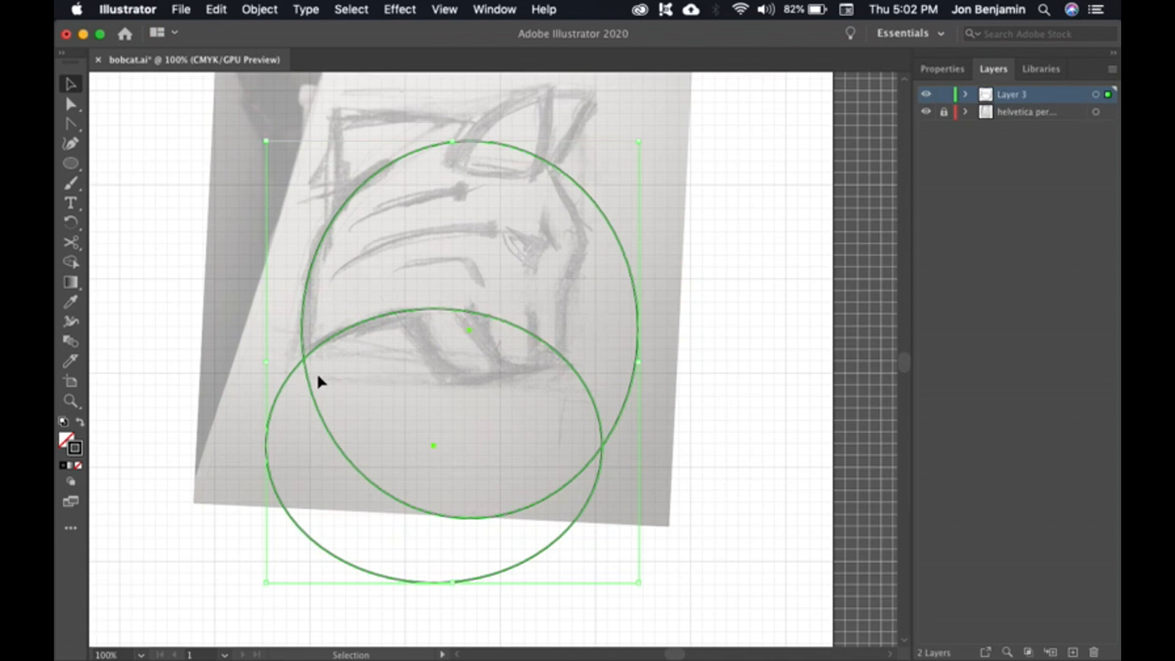
left_click(943, 69)
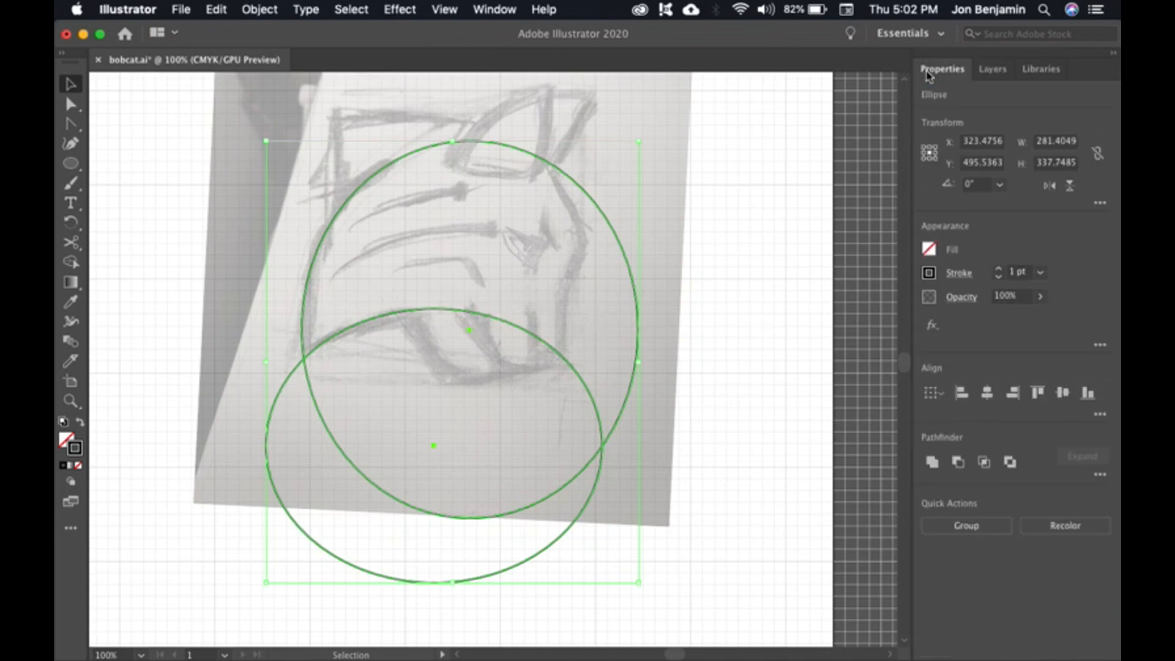
left_click(958, 462)
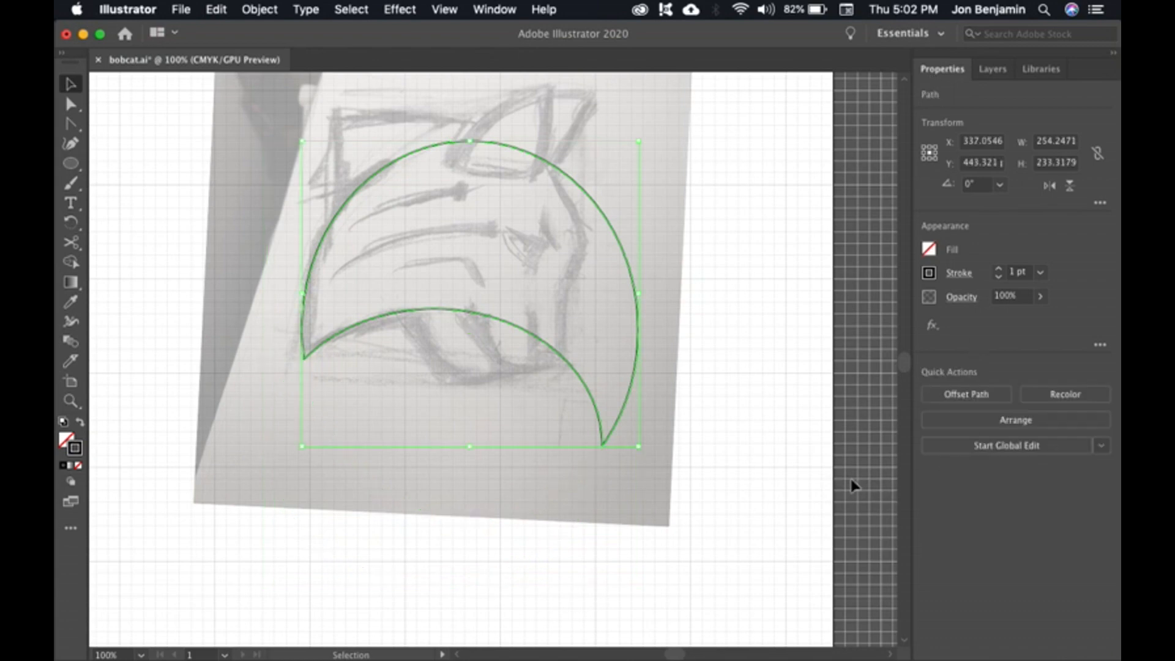
left_click(766, 489)
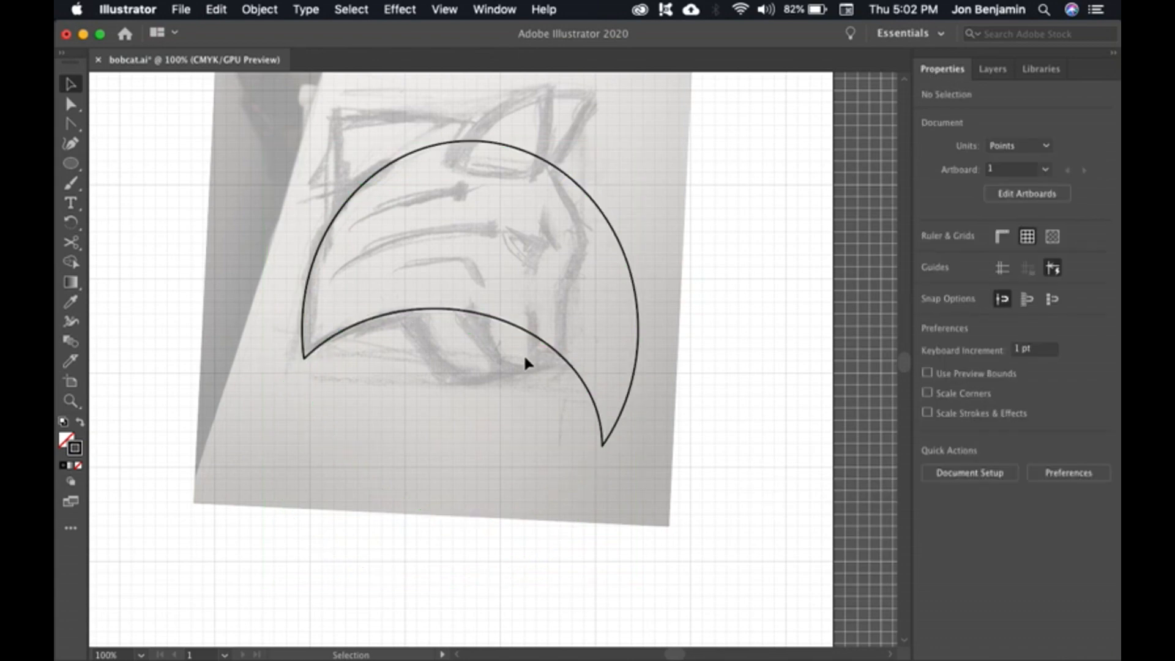
Step: Draw a rectangle over the snout and mouth area of the sketch, overlapping the crescent's lower curve
scroll(735, 331, "up", 3)
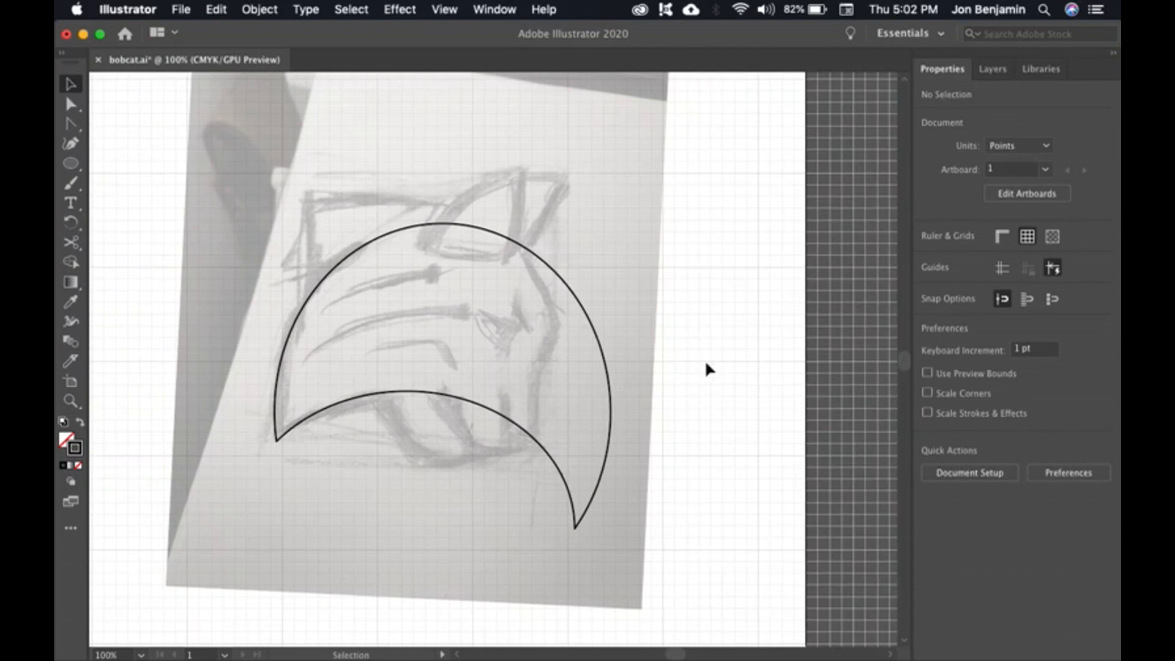
left_click(71, 164)
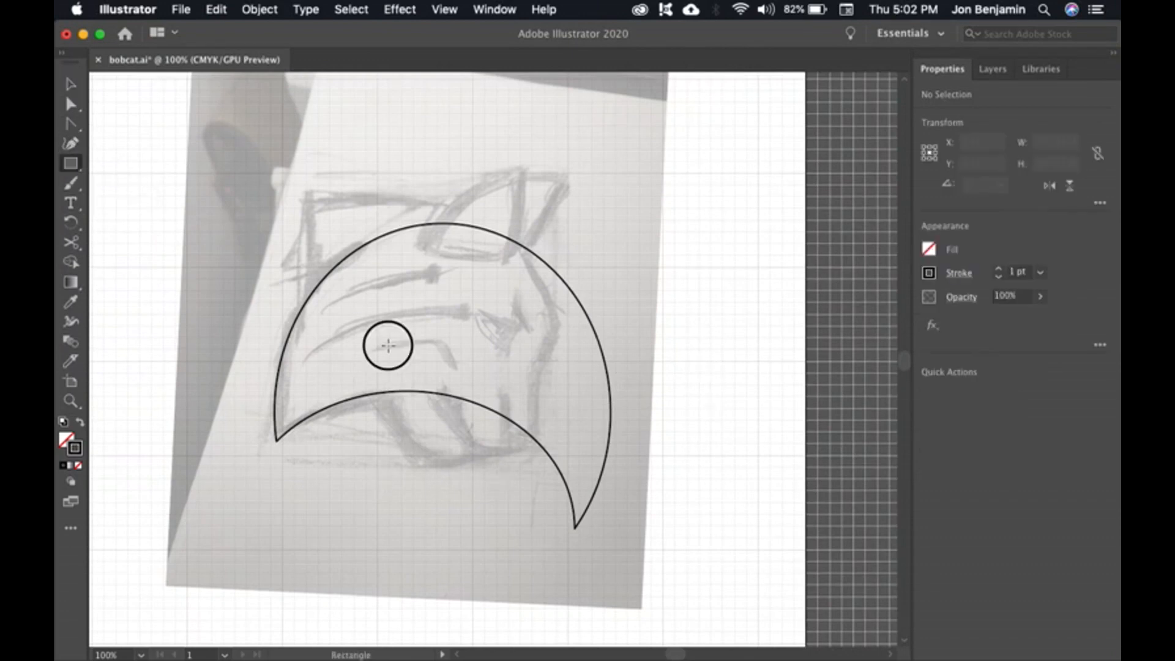
left_click_drag(388, 344, 528, 469)
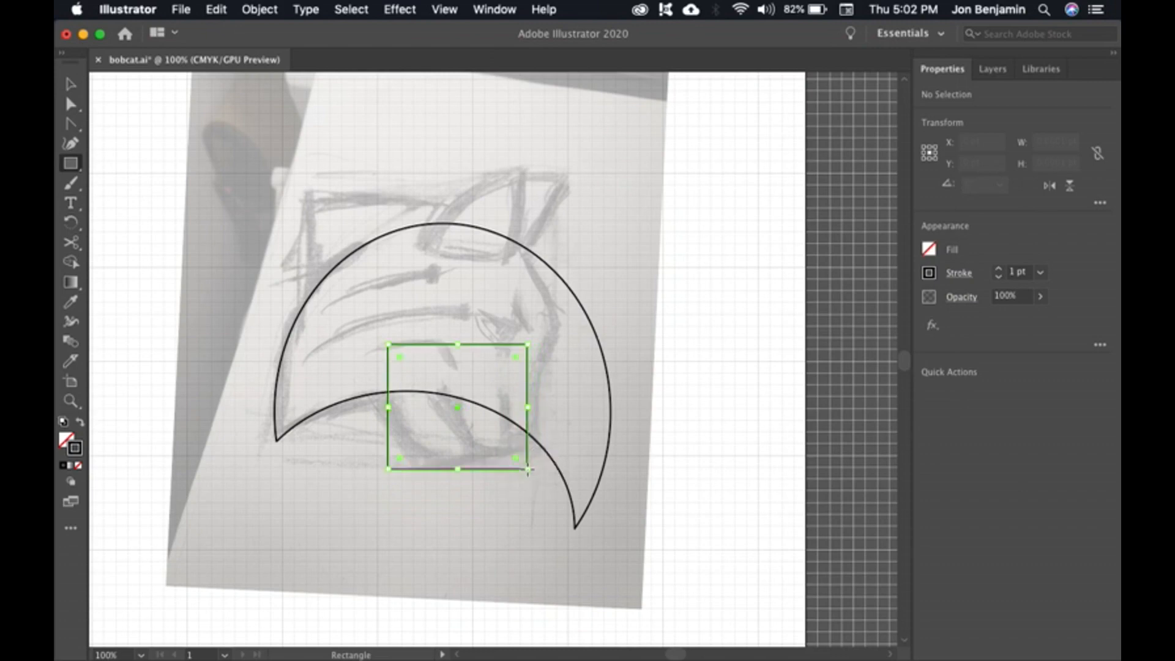
Step: Narrow the snout rectangle to about 90 pt, then rotate it about 16° to match the tilt of the sketched mouth
left_click(71, 84)
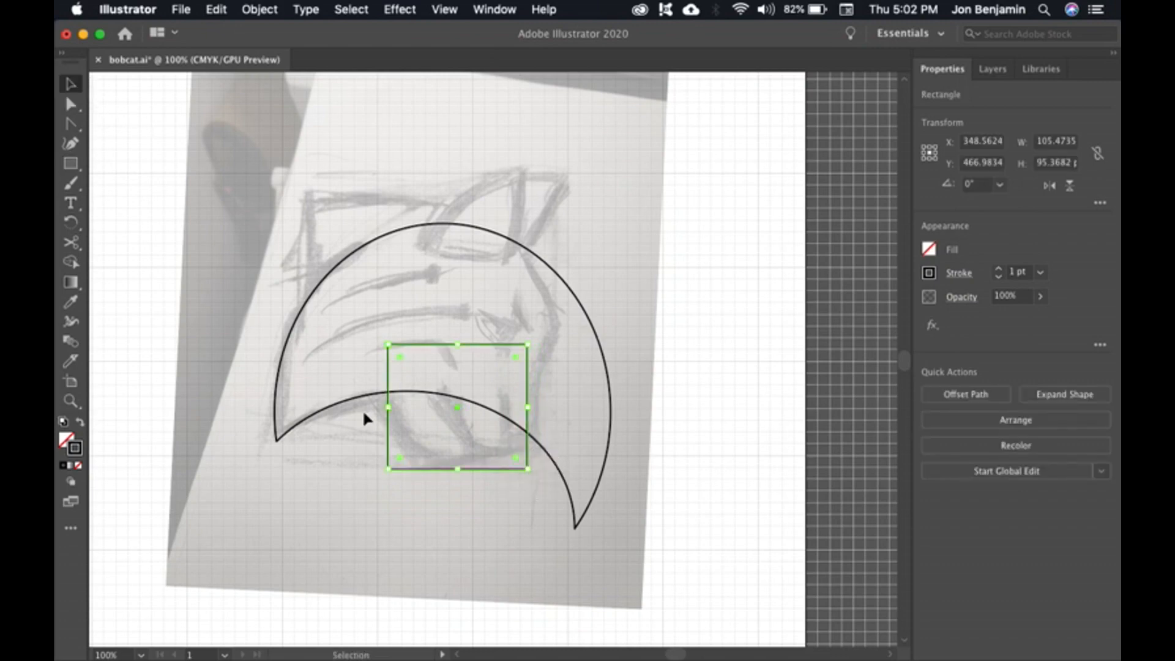
left_click_drag(388, 407, 409, 405)
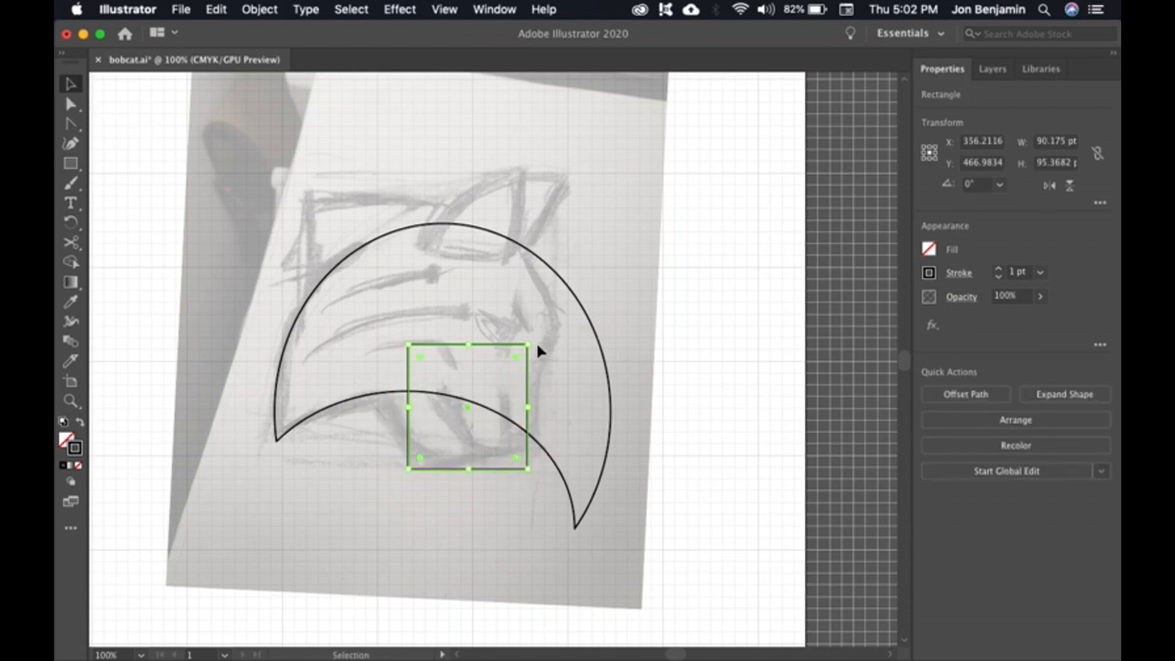
mouse_move(403, 417)
left_mouse_down()
mouse_move(367, 420)
mouse_move(399, 409)
mouse_move(386, 414)
mouse_move(405, 420)
left_mouse_up()
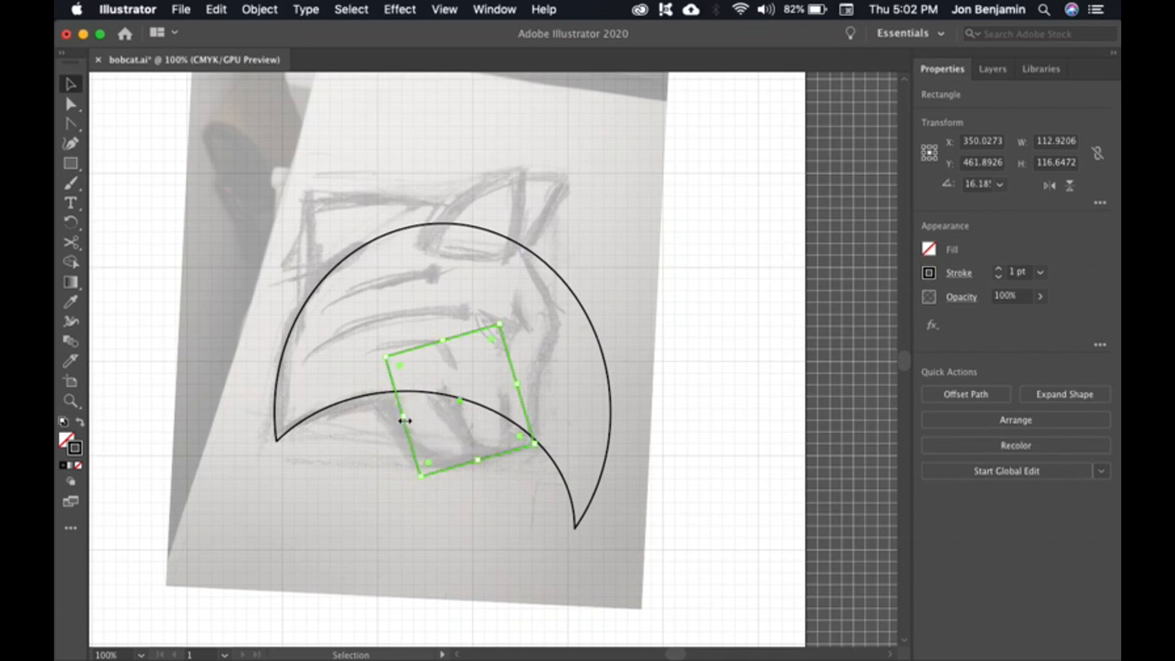
Step: Move the rotated rectangle's upper-left anchor outward so its rear edge slants along the sketched jaw
key("a")
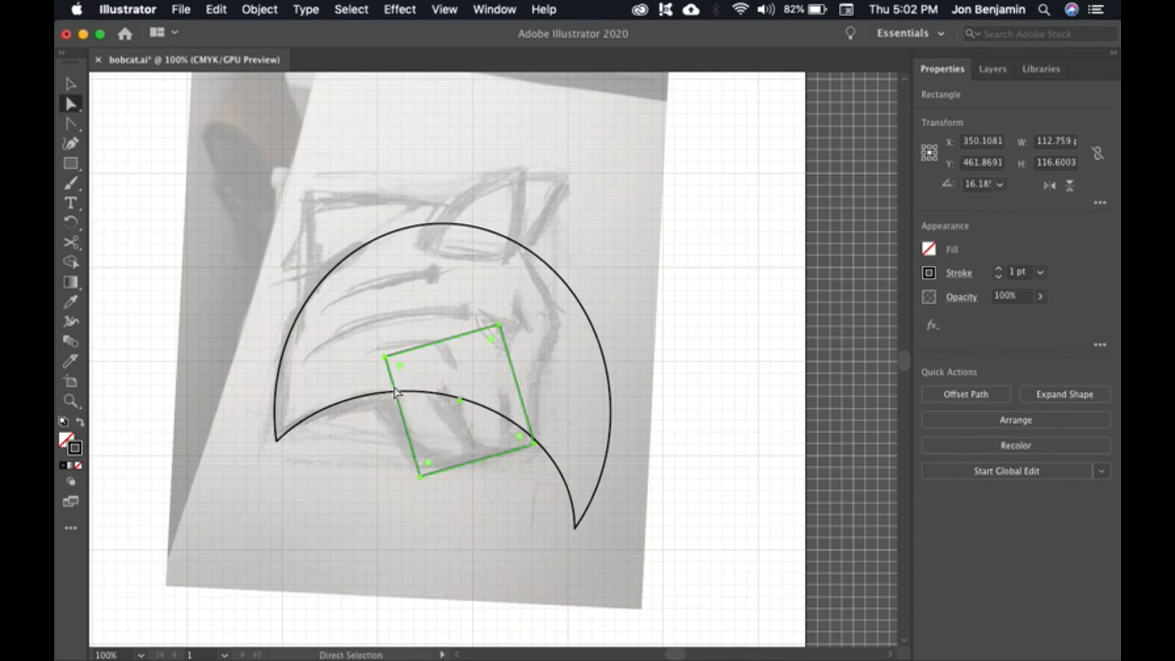
left_click(384, 357)
left_click_drag(384, 357, 353, 370)
left_click(637, 472)
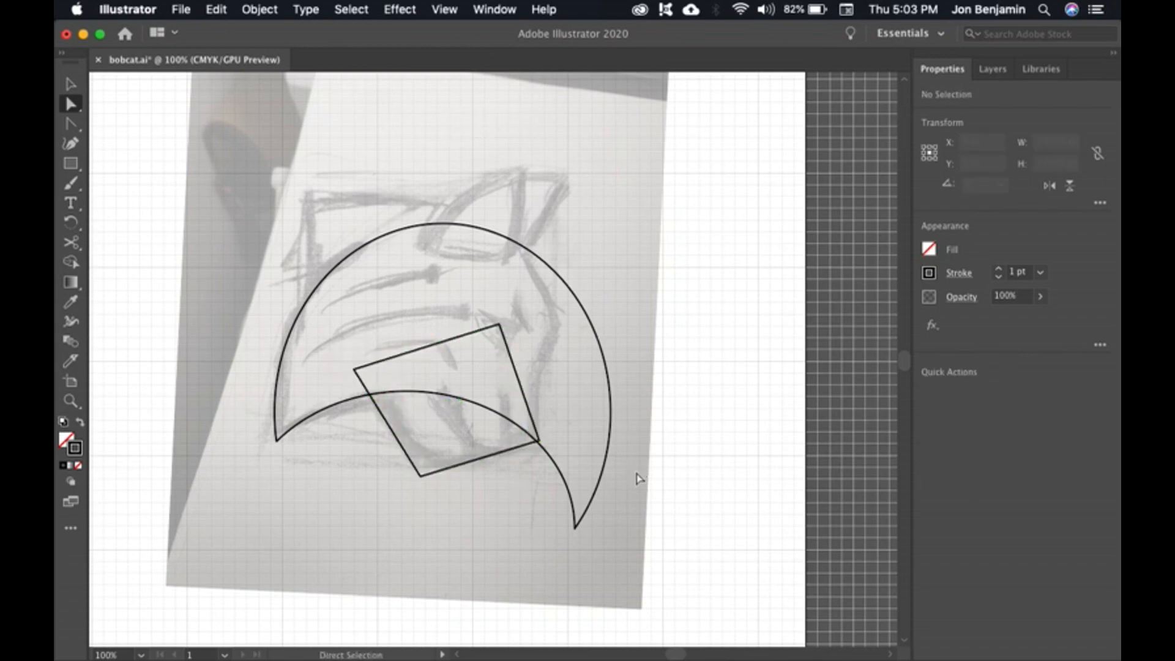
Step: Select the crescent and the snout shape and merge them with Pathfinder's Unite
key("v")
left_click_drag(702, 272, 202, 609)
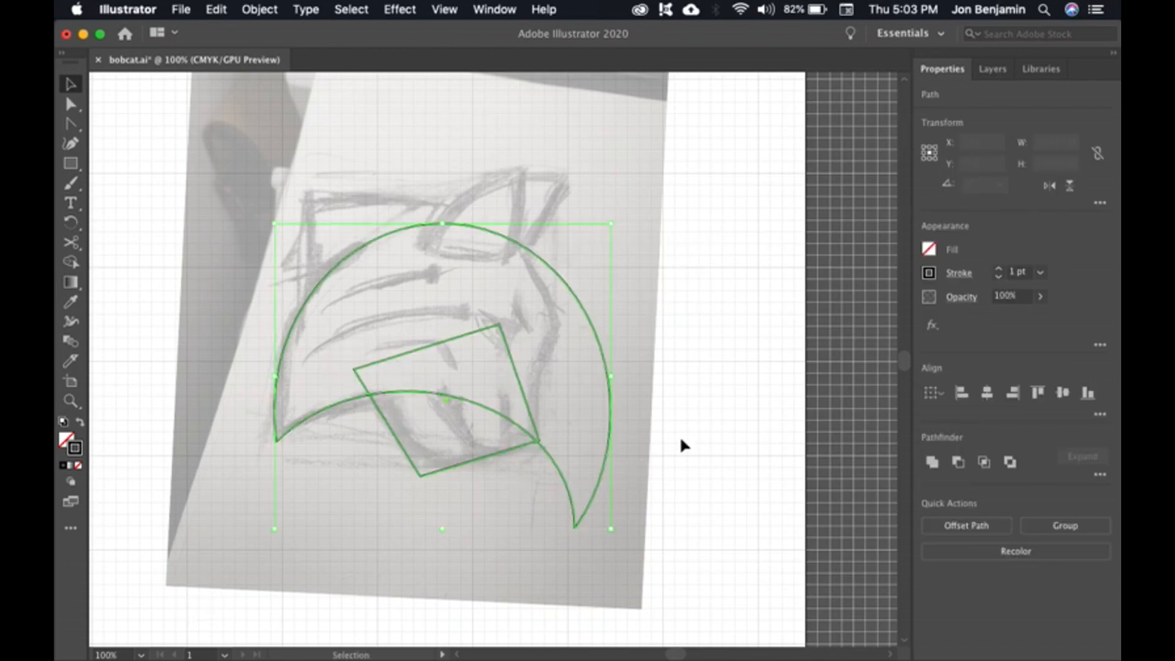
left_click(937, 462)
left_click(709, 524)
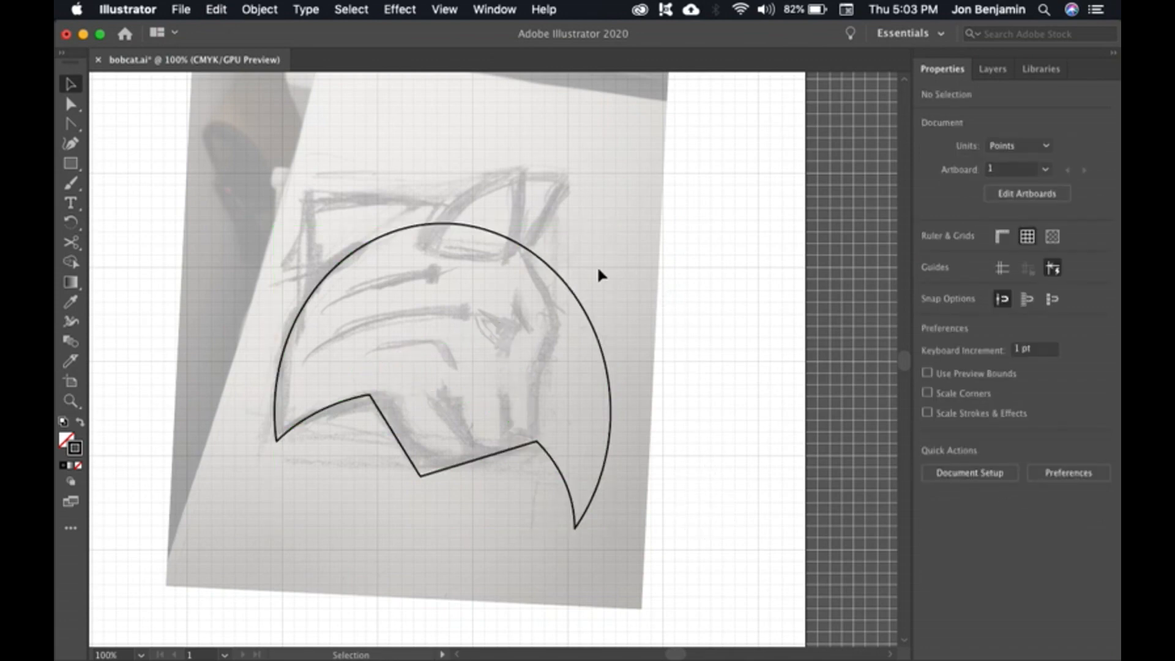
Step: Draw a closed straight-sided Pen shape following the front of the face and enclosing the excess crescent tip
key("m")
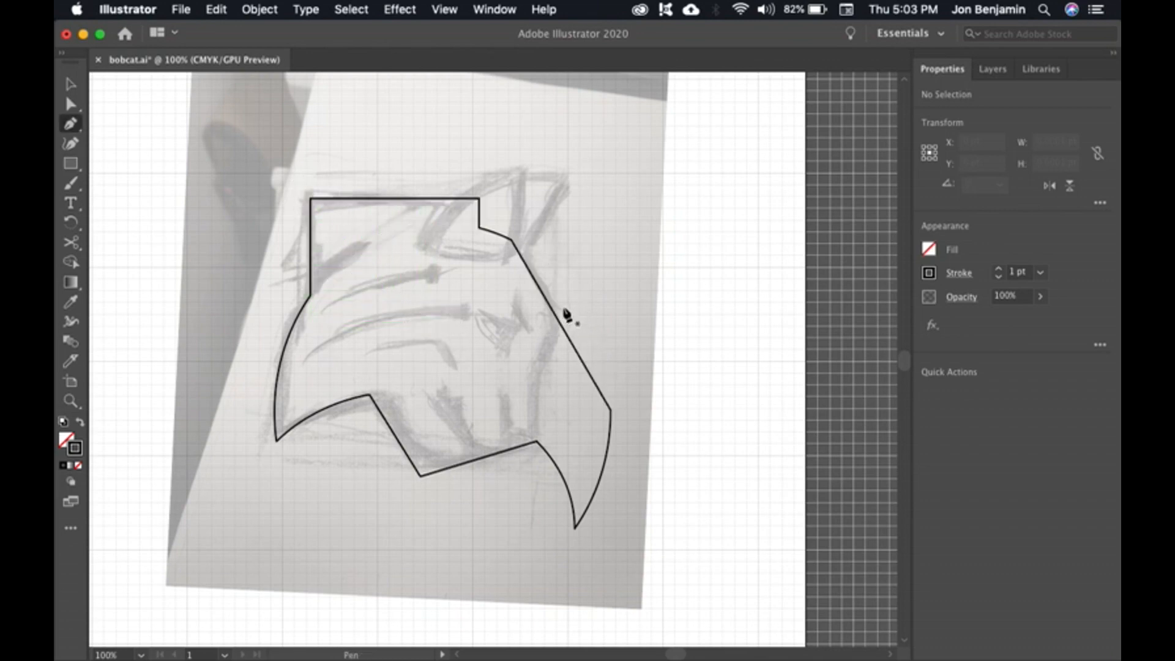
left_click(564, 306)
left_click(537, 374)
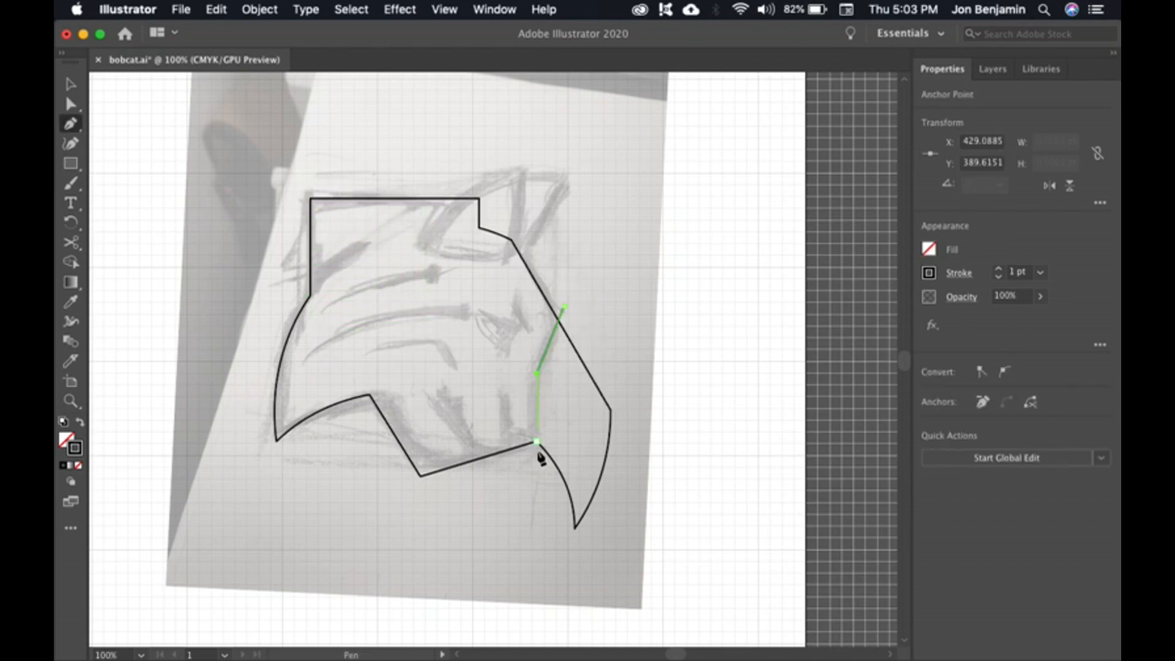
left_click(536, 457)
left_click(563, 571)
left_click(632, 563)
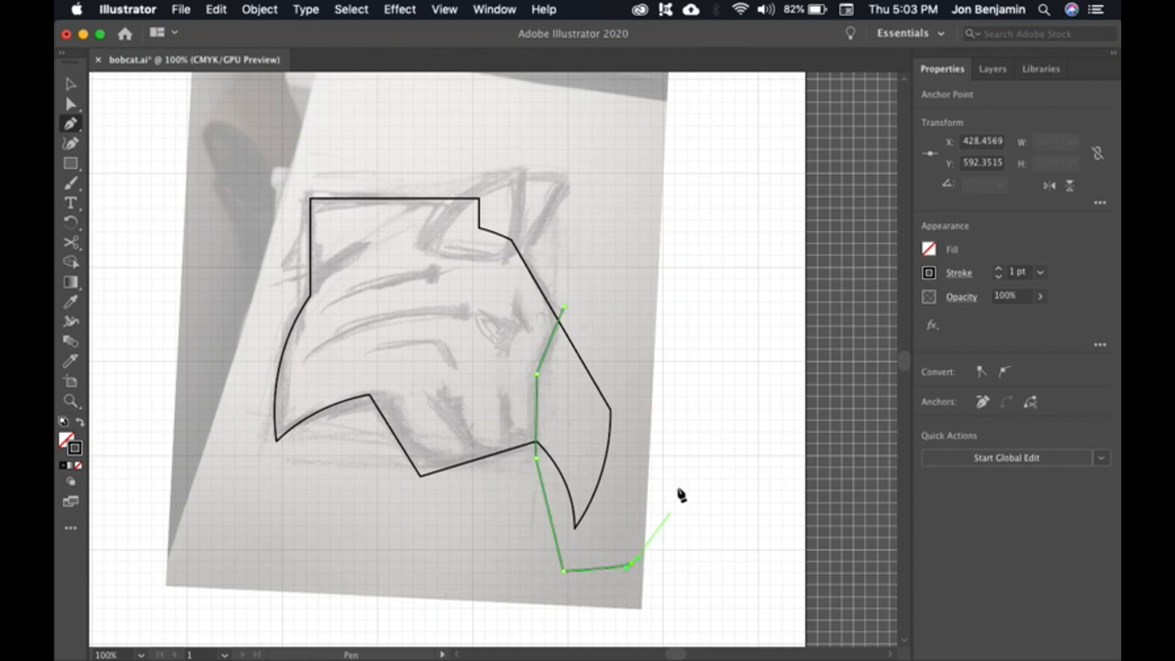
left_click(688, 432)
left_click(613, 340)
left_click(564, 306)
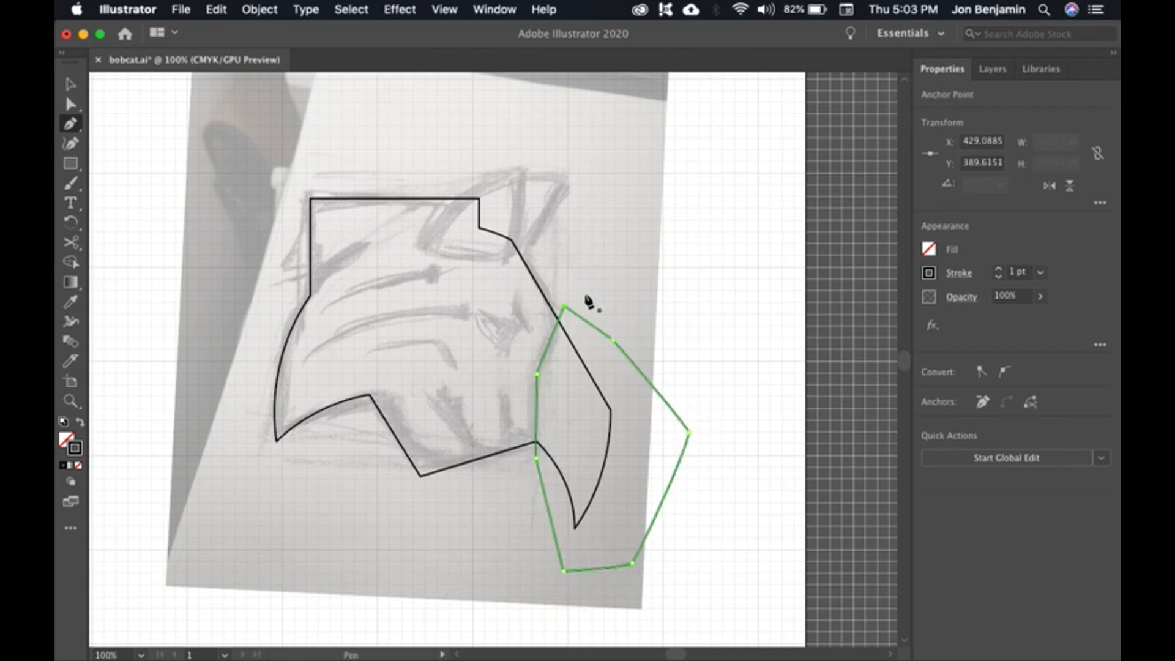
Step: Subtract the Pen shape from the head outline with Pathfinder's Minus Front
key("v")
left_click(571, 314, "shift")
left_click(958, 462)
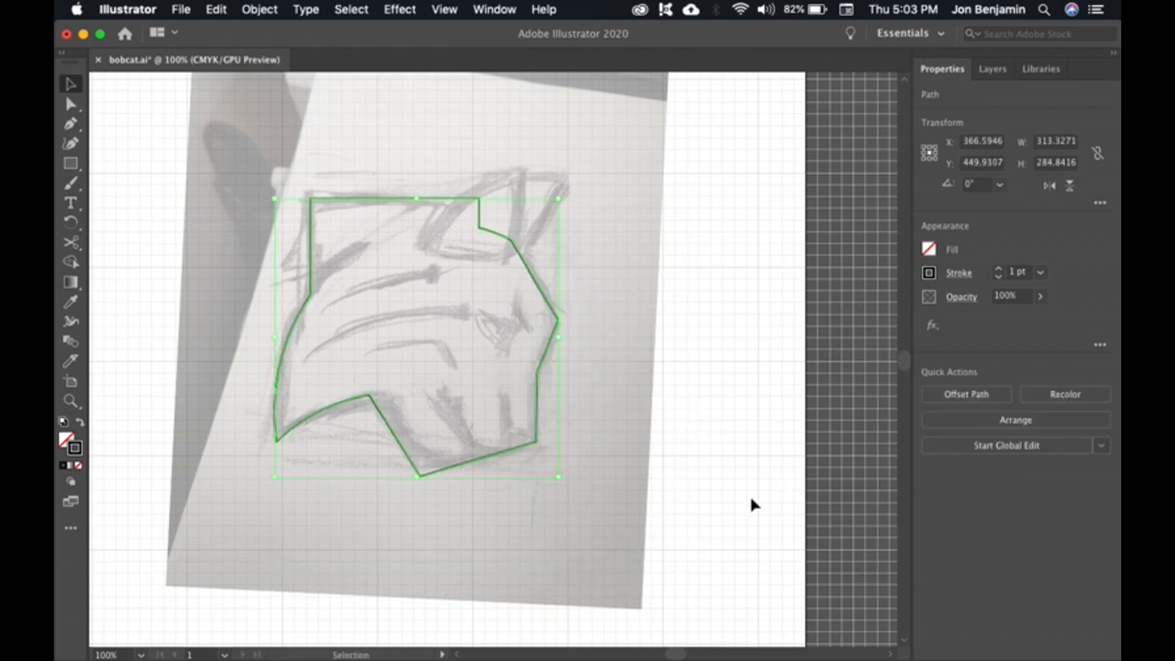
left_click(717, 527)
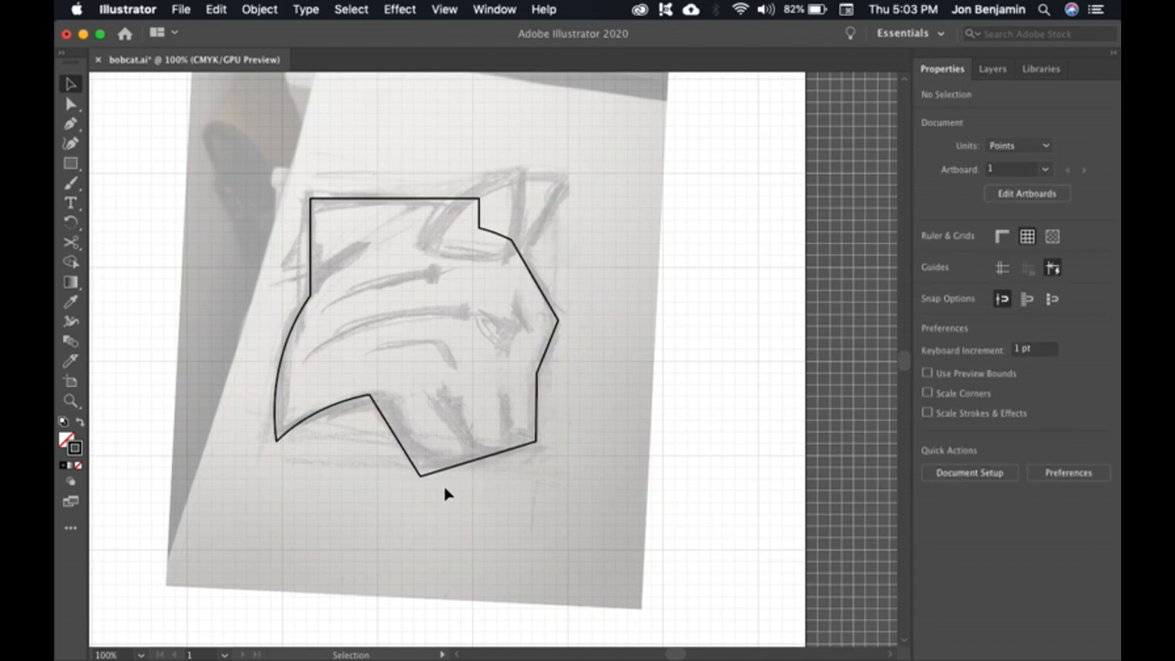
Step: Bend the forehead and chin edges of the head outline into soft curves matching the sketch
key("super+equal")
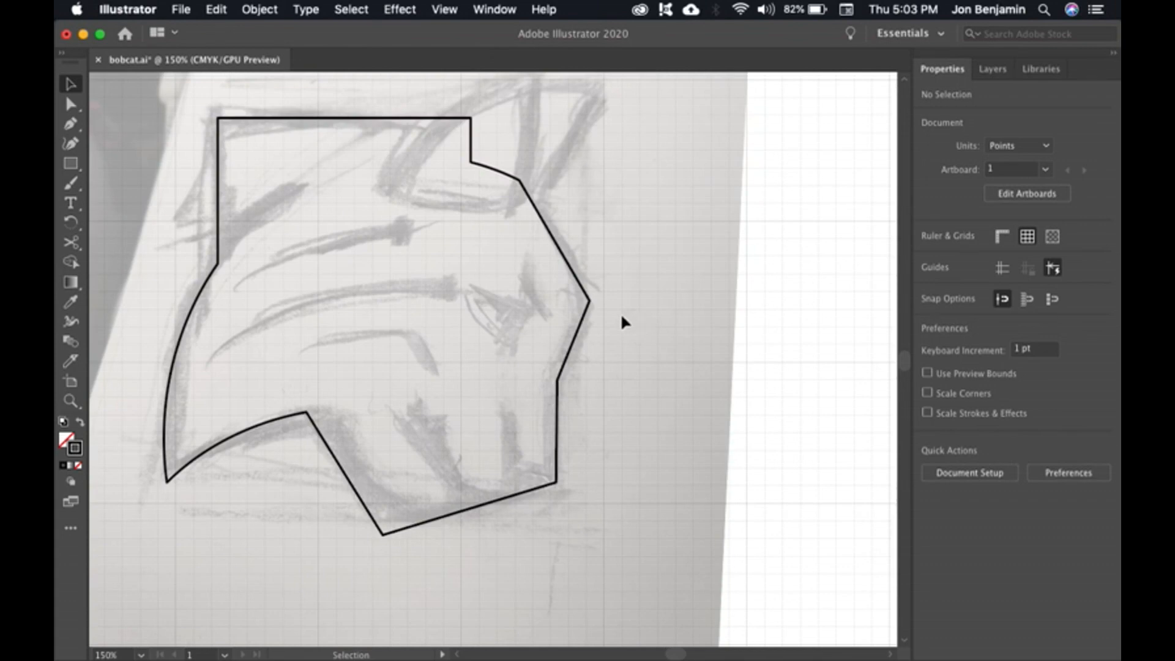
key("shift+c")
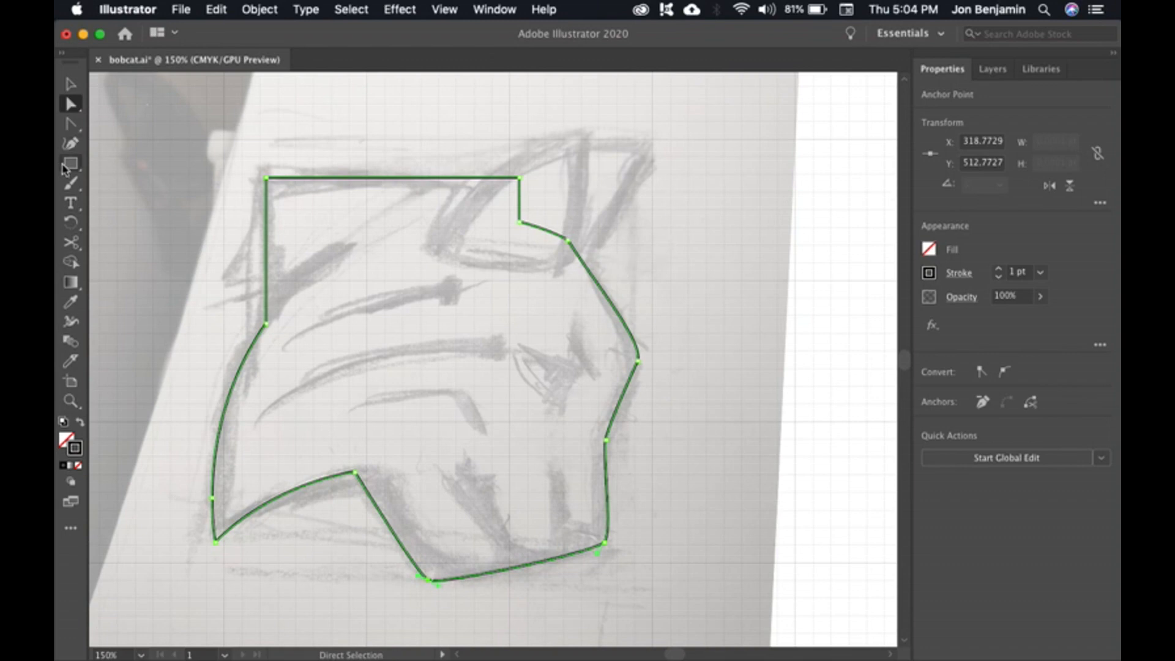
Step: Place an ellipse about 176 pt wide along the front ear's upper arc, plus a narrow ellipse rotated to about 346° along its front edge
key("l")
left_click_drag(491, 127, 709, 465)
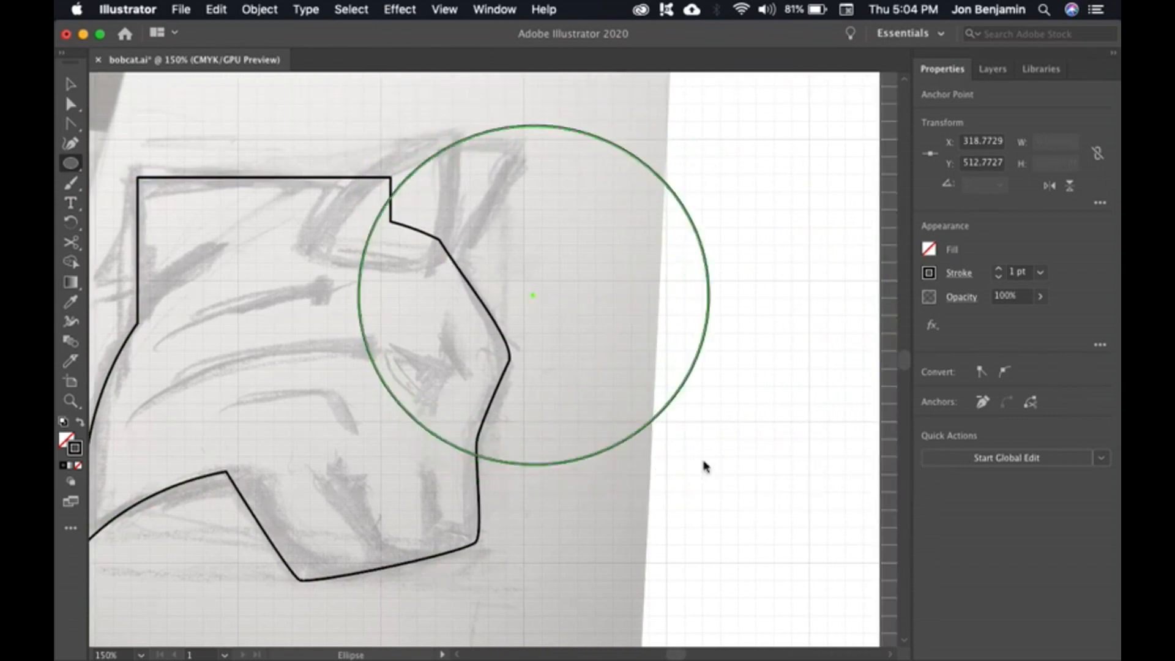
key("v")
left_click_drag(690, 218, 619, 220)
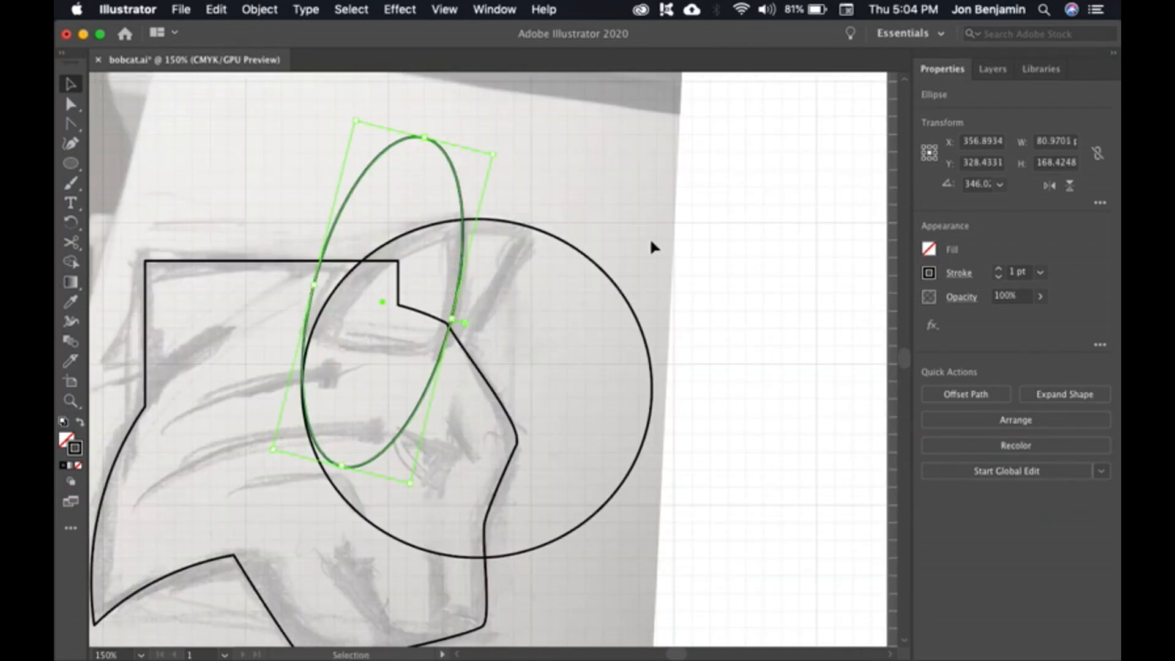
Step: Select both ear ellipses and keep only their overlap with Pathfinder's Intersect
left_click(578, 256, "shift")
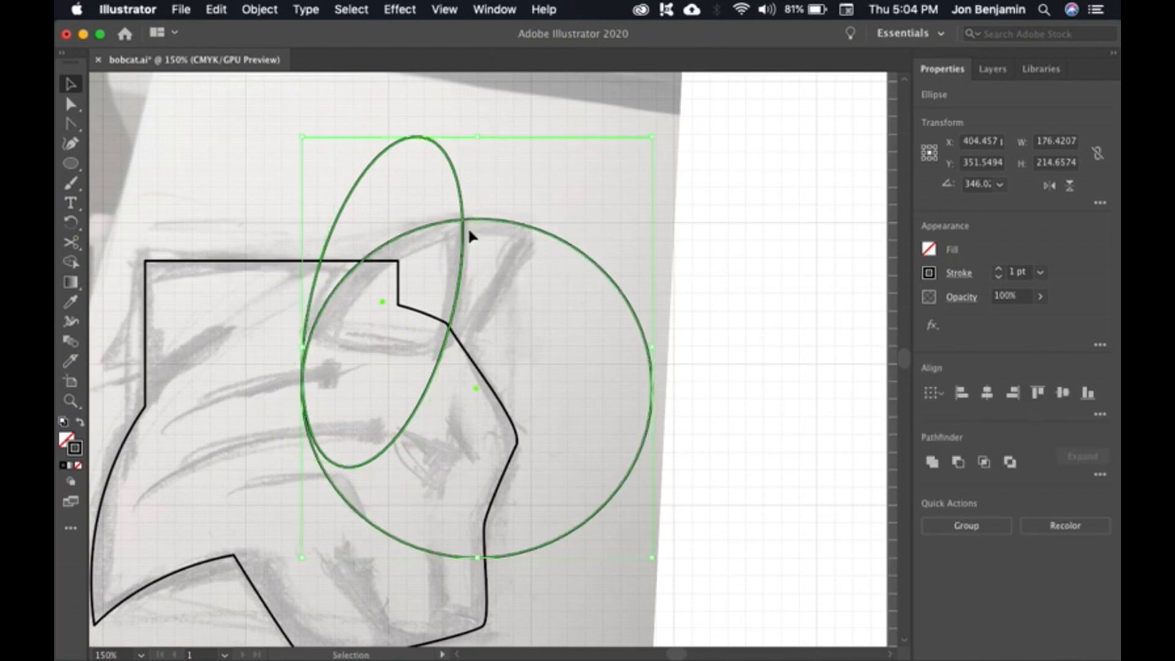
left_click(984, 464)
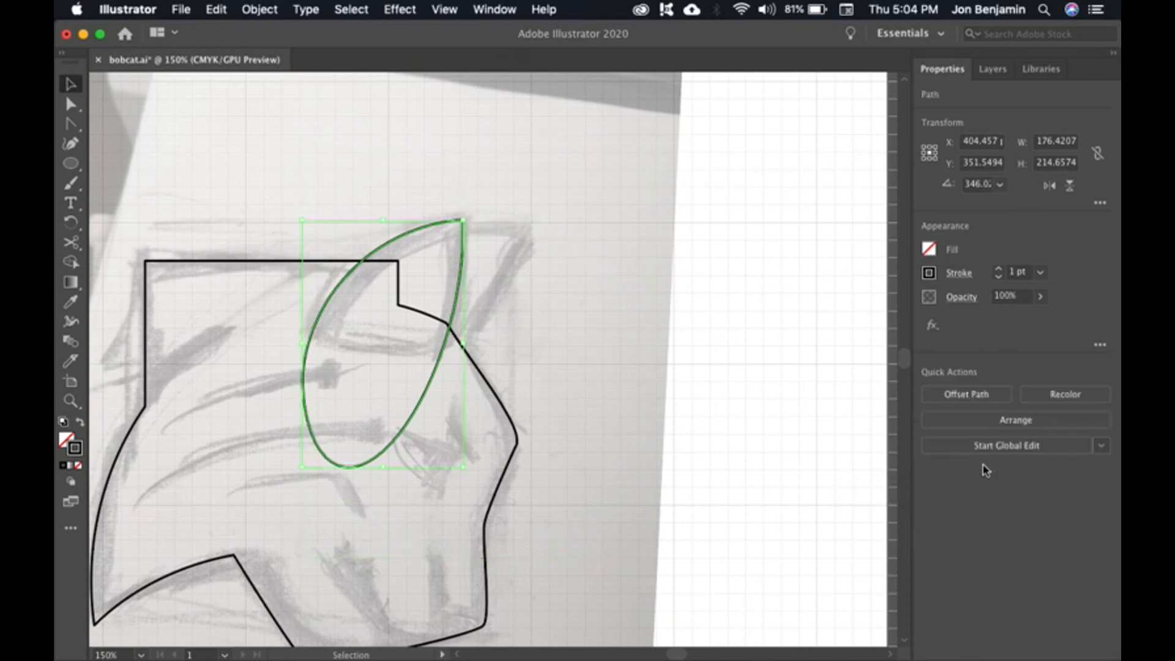
left_click(602, 313)
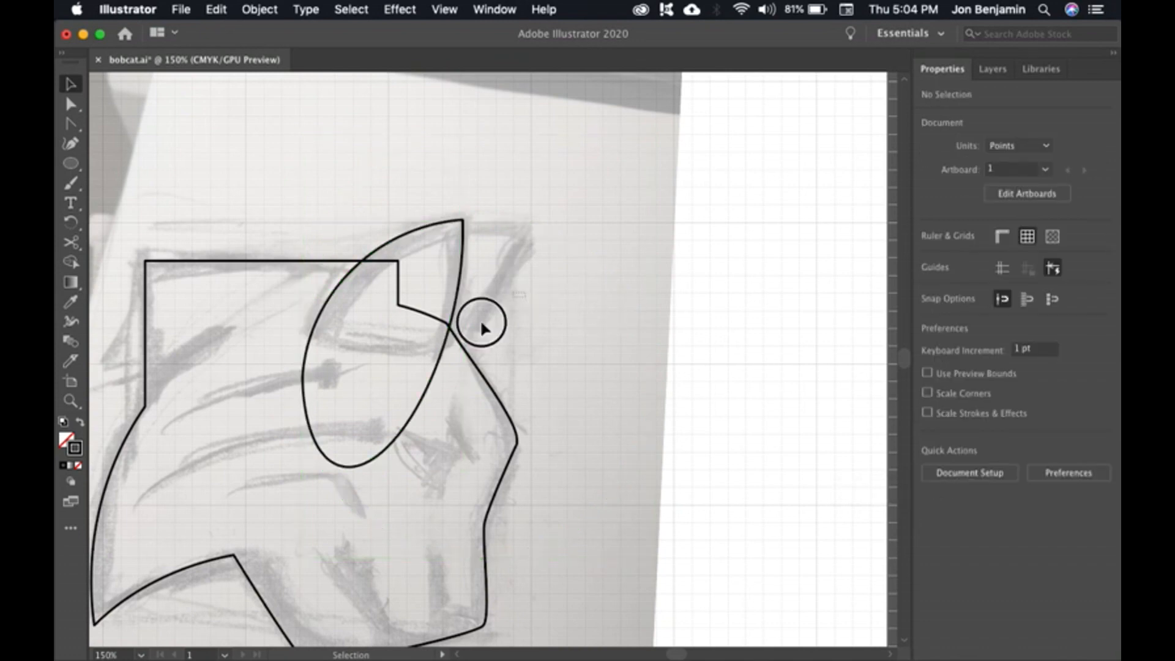
Step: Select all shapes and merge the ear into the head outline with Pathfinder's Unite
key("super+a")
left_click(931, 464)
left_click(713, 445)
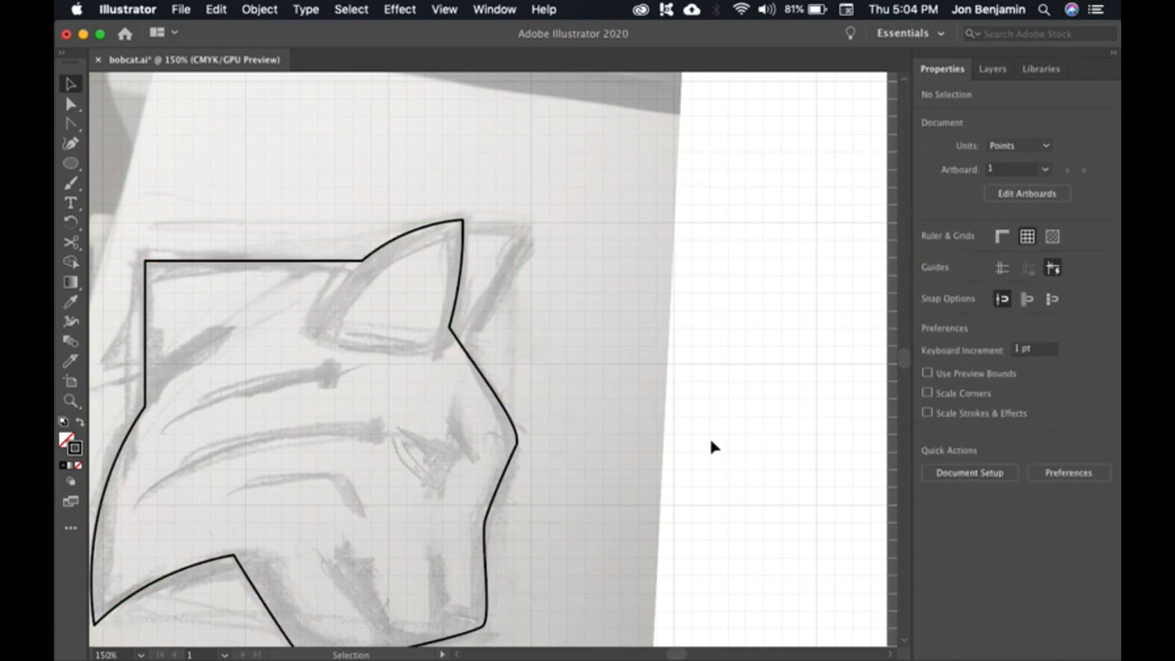
Step: Thicken the head outline to a 3 pt stroke and place a narrow rectangle rotated 30° over the sketch's diagonal snout stripe
mouse_move(578, 552)
left_mouse_down()
mouse_move(682, 412)
mouse_move(690, 471)
left_mouse_up()
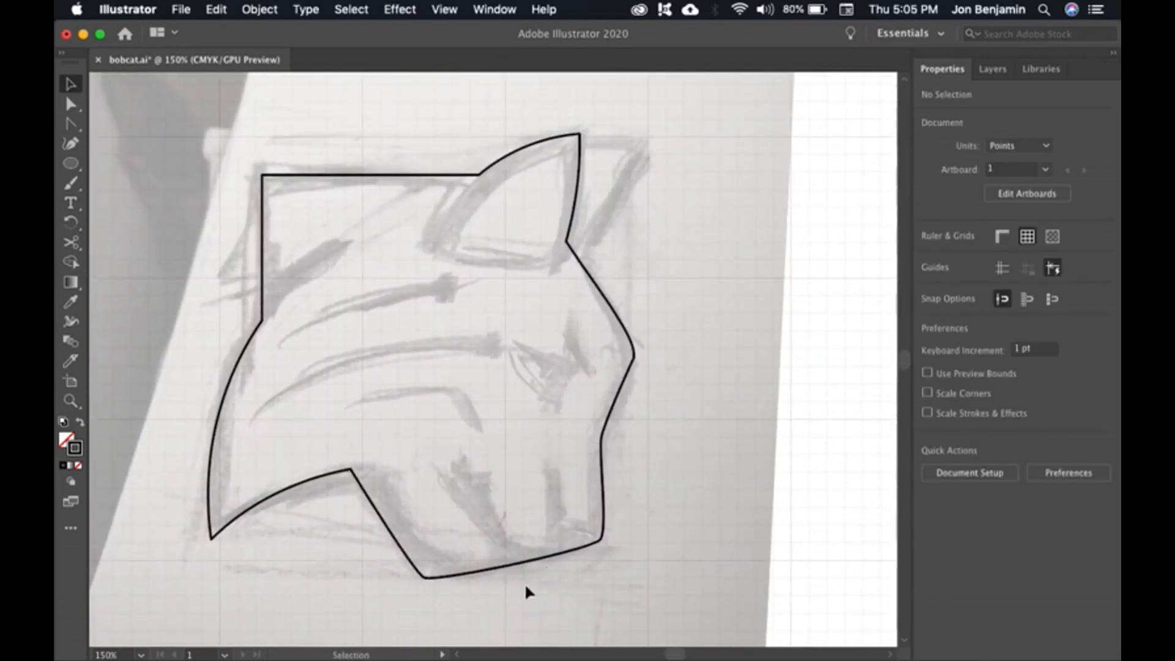
left_click_drag(537, 560, 571, 533)
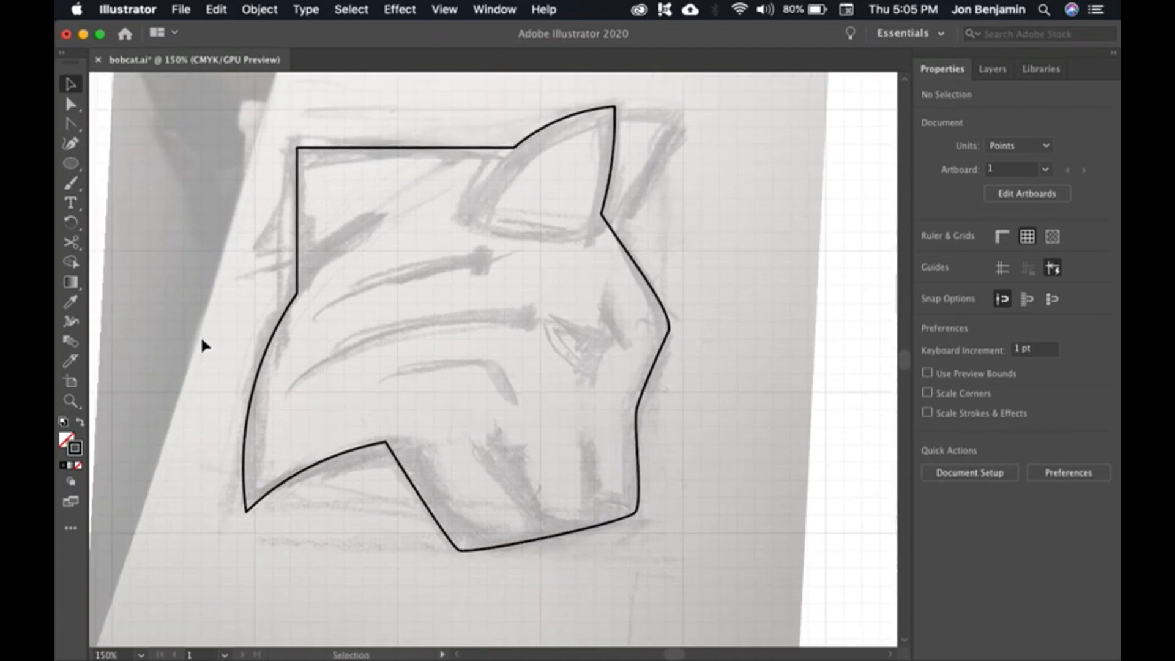
key("m")
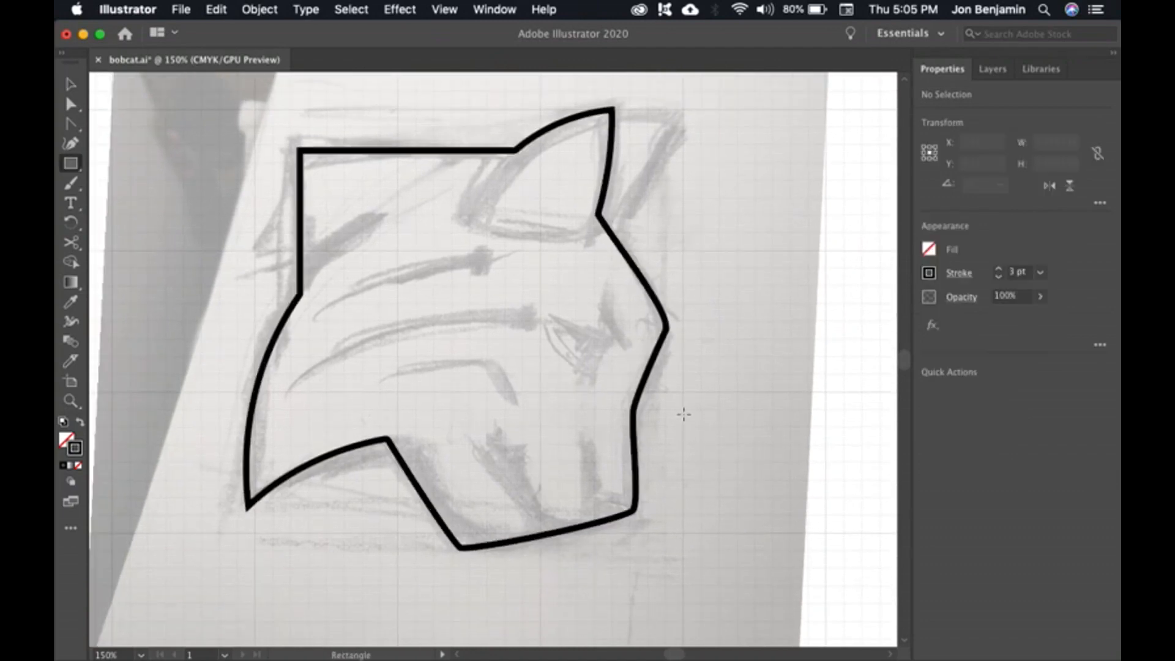
mouse_move(695, 402)
left_mouse_down()
mouse_move(716, 551)
mouse_move(717, 536)
left_mouse_up()
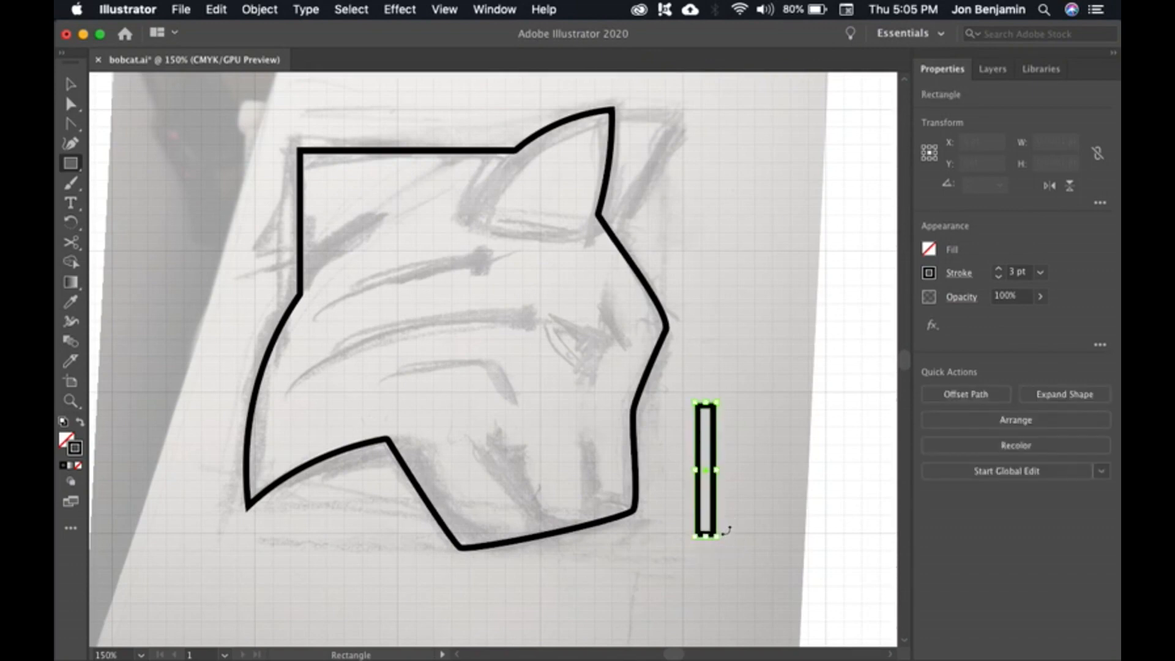
key("v")
left_click_drag(714, 495, 539, 517)
left_click_drag(538, 415, 499, 401)
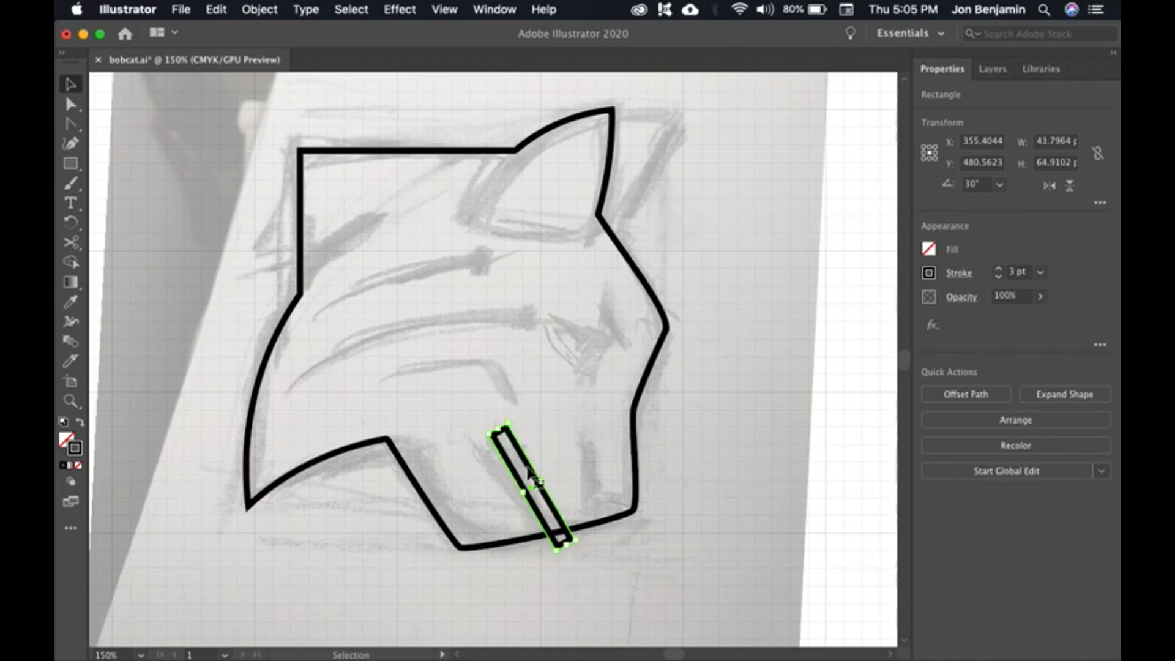
left_click_drag(532, 466, 526, 471)
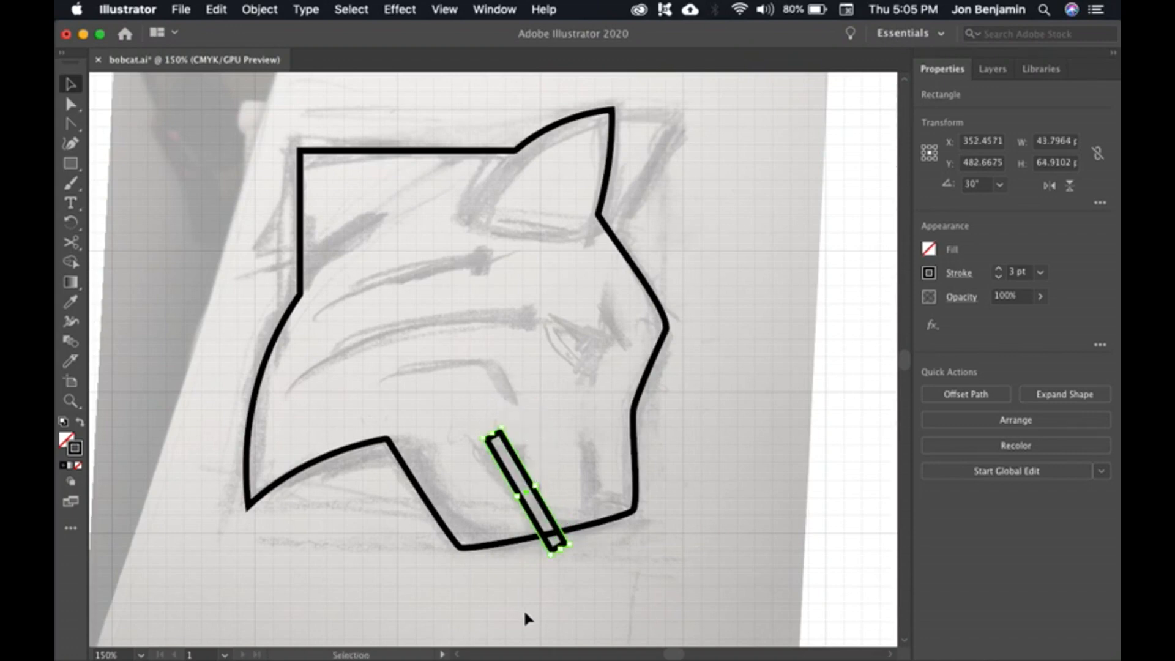
Step: Cut the tilted rectangle out of the head outline with Pathfinder's Minus Front
left_click(570, 483, "shift")
left_click(960, 463)
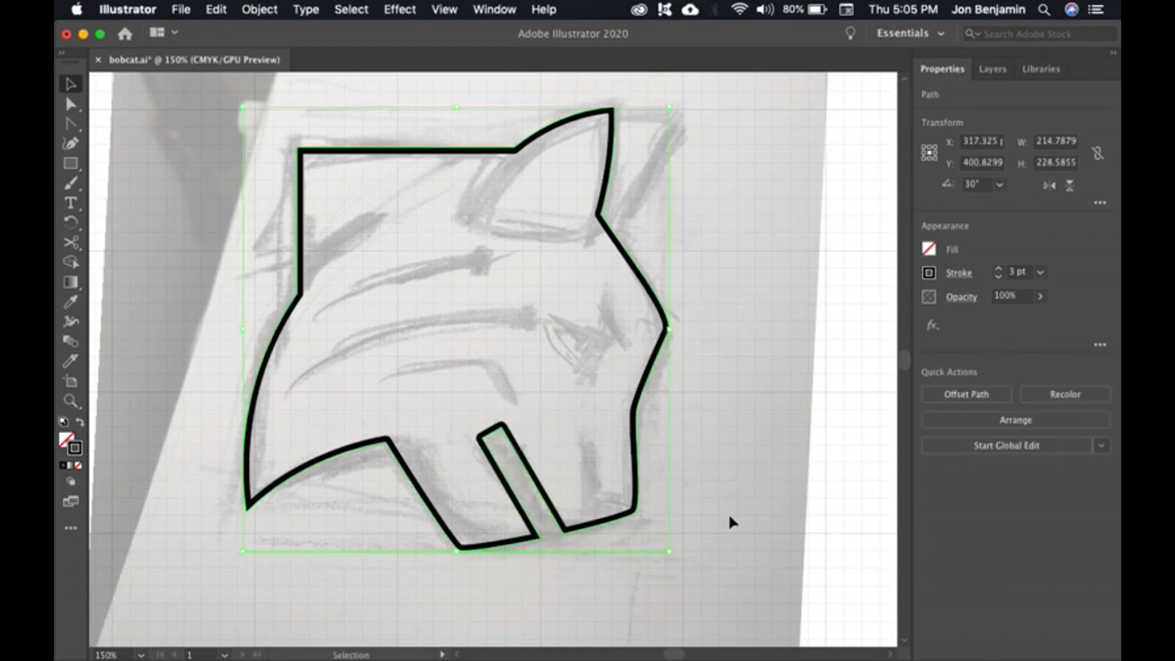
left_click(724, 520)
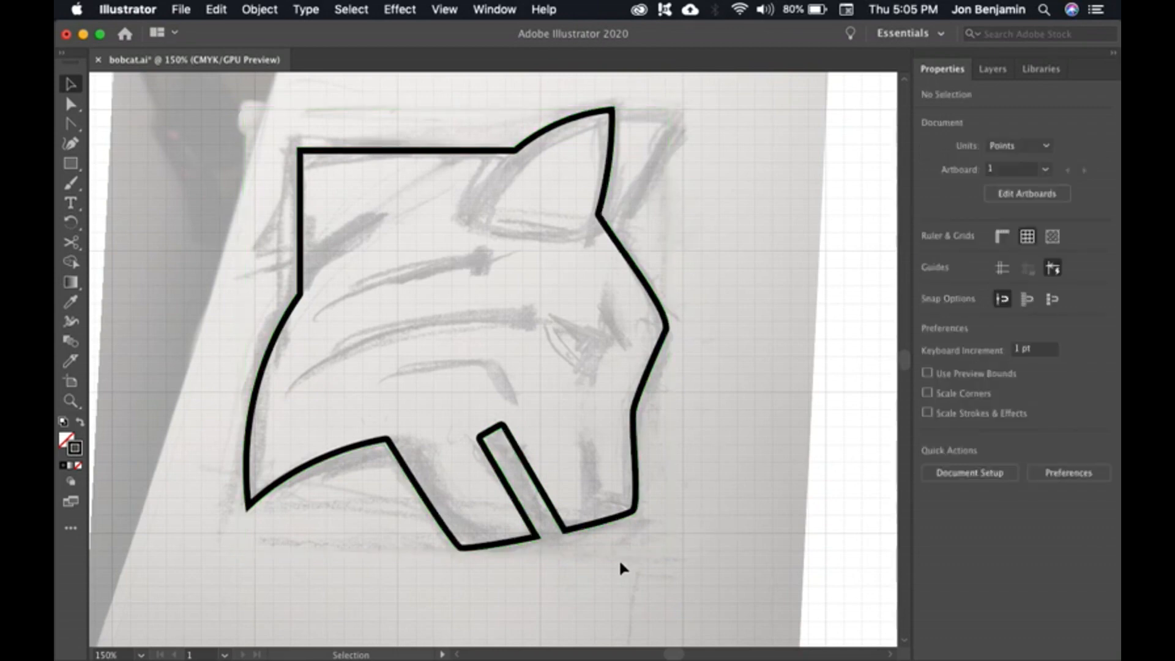
Step: Draw a thin upright rectangle about 5.5 pt wide and 71 pt high over the sketch's vertical snout stripe
key("m")
left_click_drag(707, 457, 719, 526)
key("v")
left_click_drag(719, 484, 594, 483)
Step: Subtract the thin upright rectangle from the head outline with Pathfinder's Minus Front
left_click(583, 520, "shift")
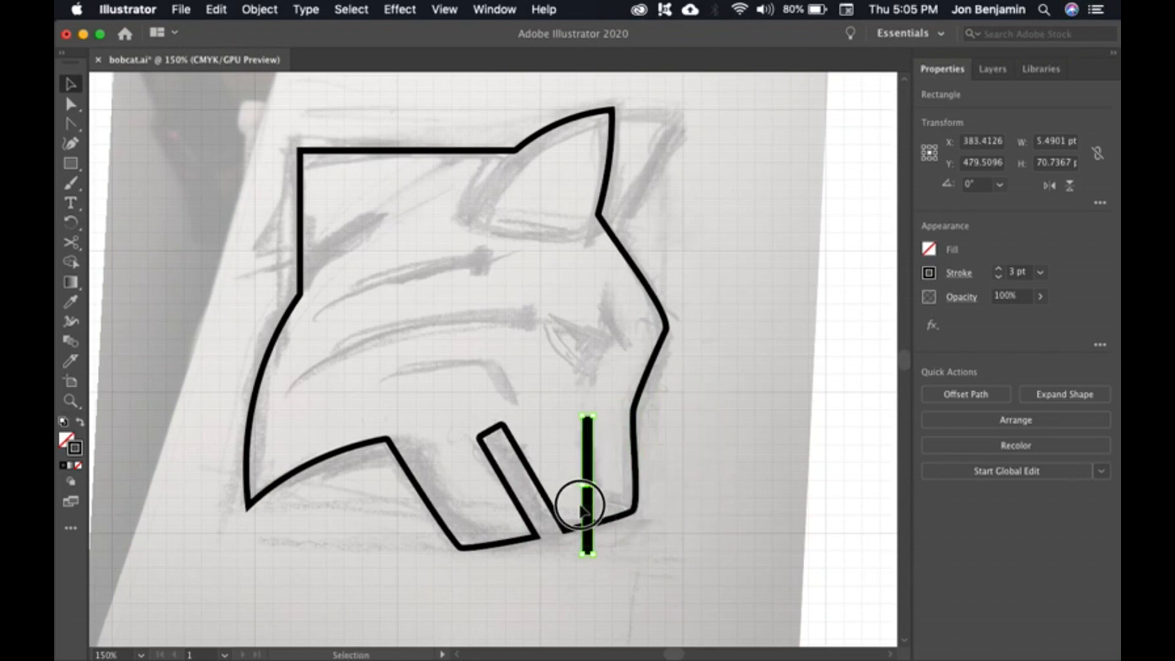
left_click(959, 464)
left_click(751, 508)
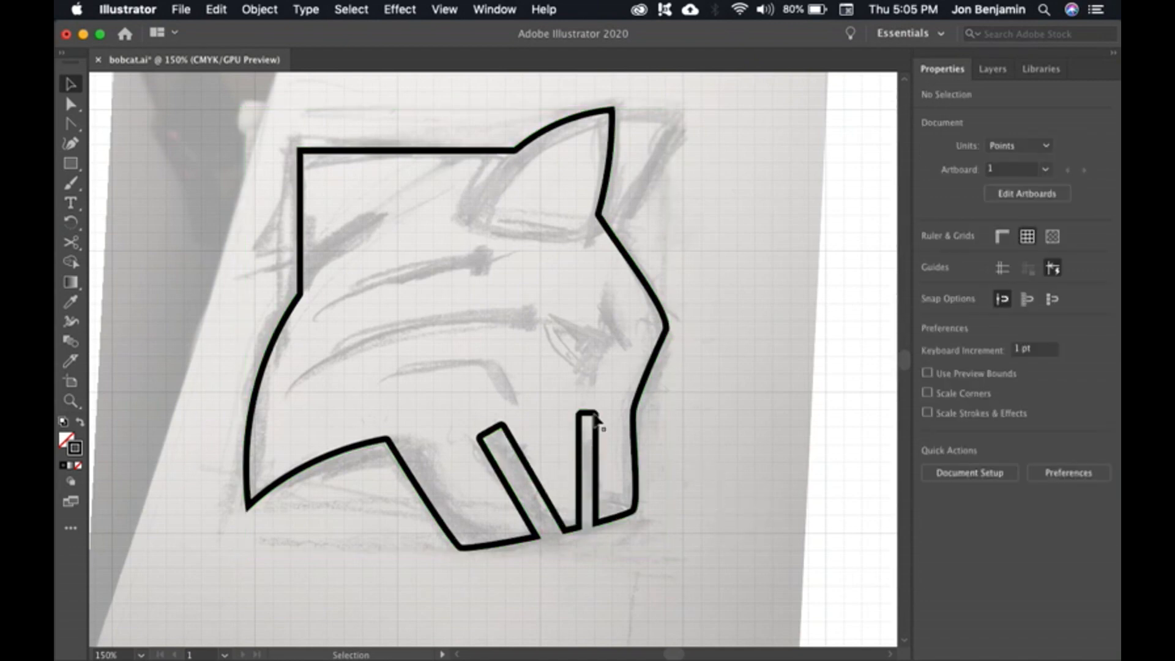
Step: Move the slot anchor points to narrow the vertical snout slot and tighten the diagonal slot's lower opening
key("a")
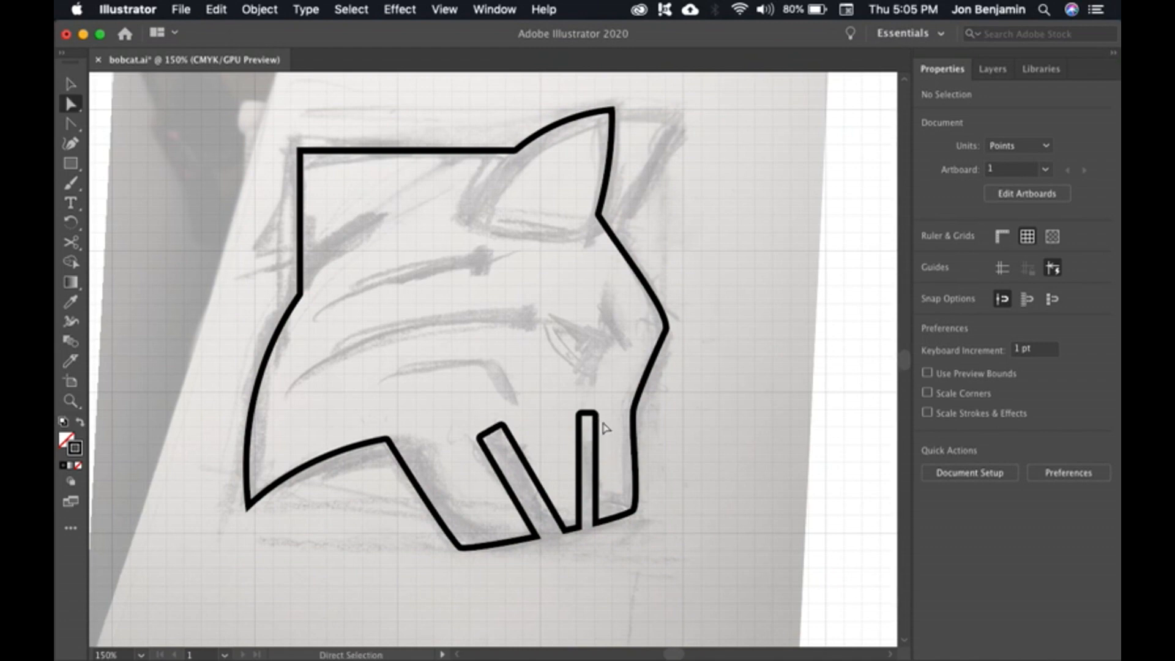
left_click(588, 420)
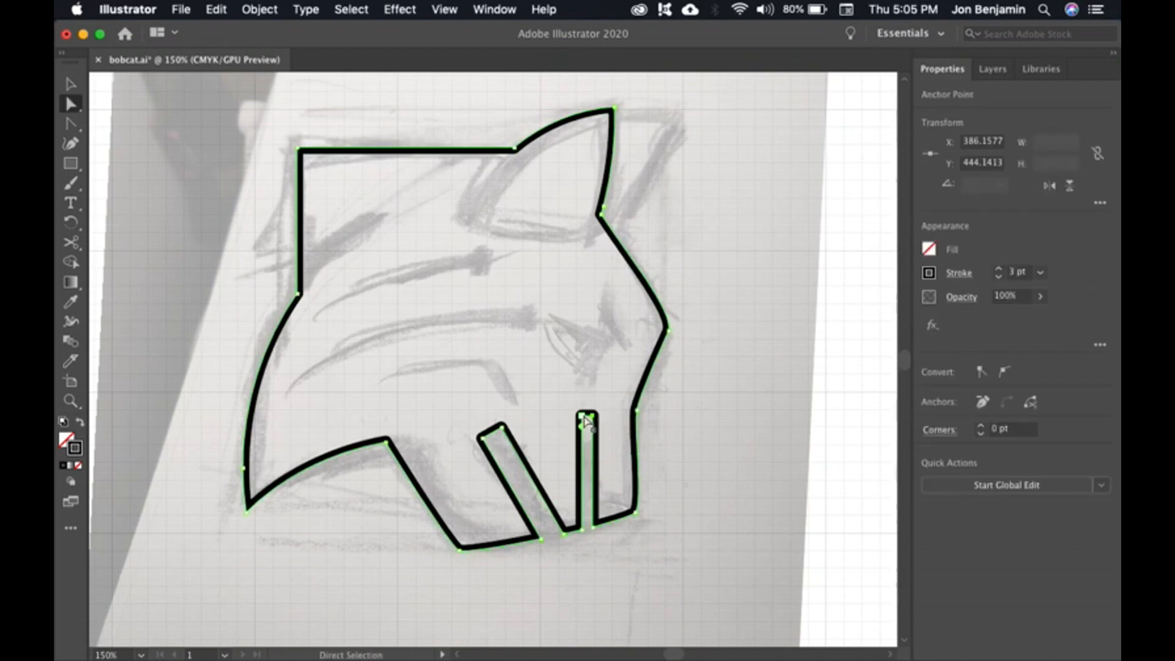
left_click_drag(589, 422, 588, 418)
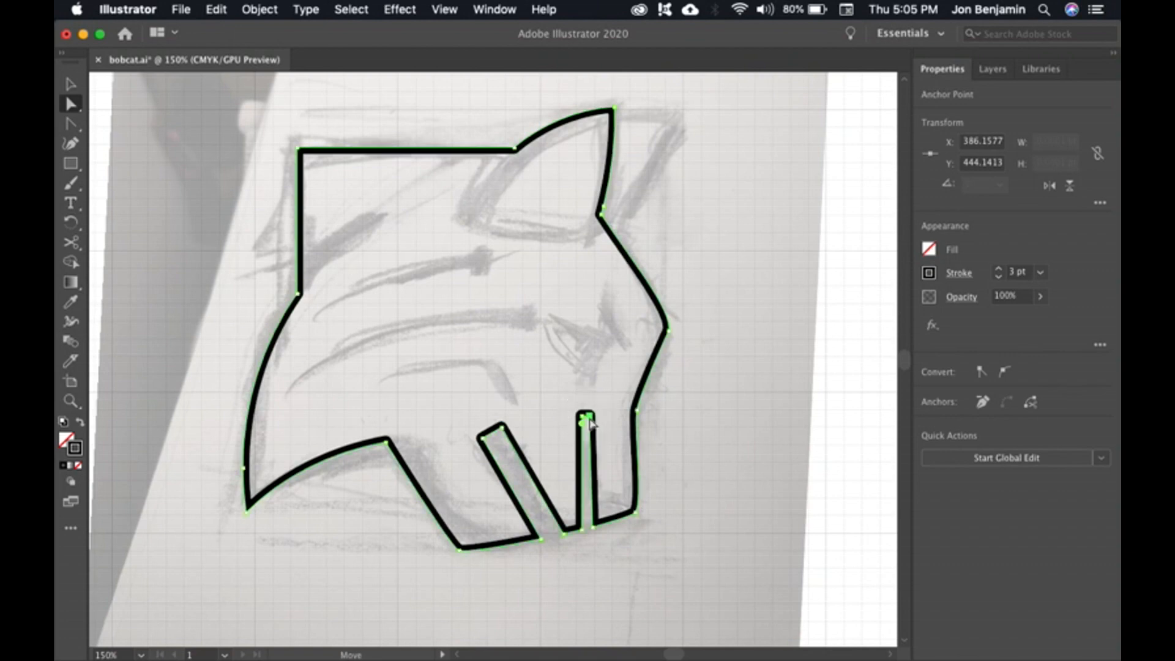
left_click_drag(585, 527, 586, 530)
left_click(511, 442)
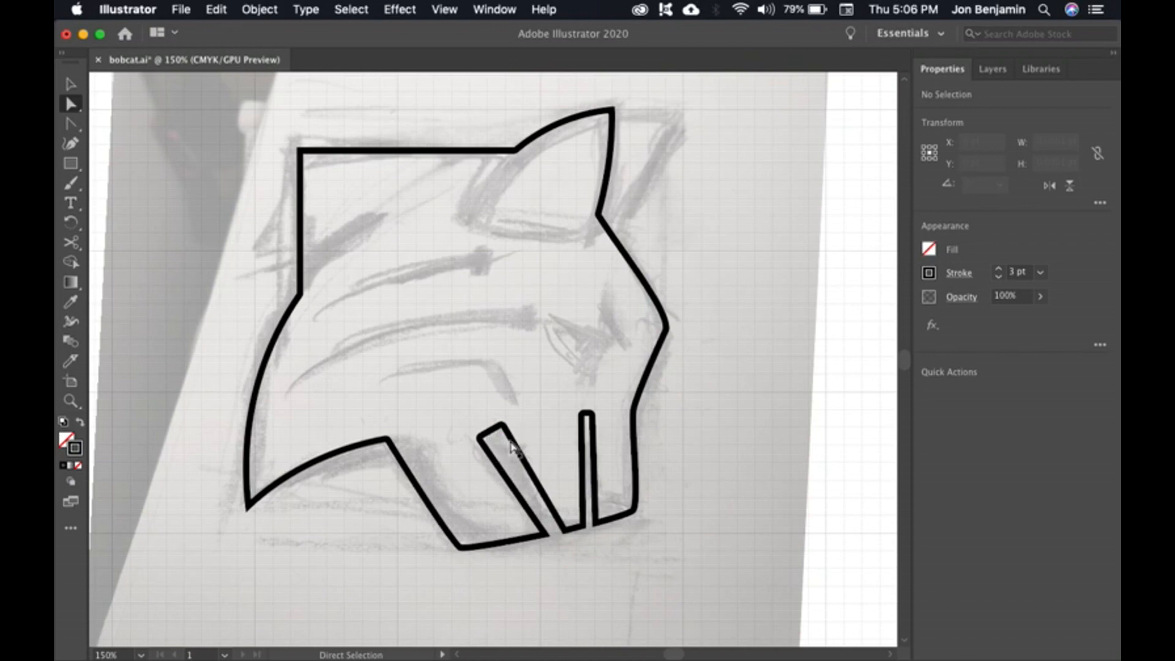
Step: Add an anchor point near the upper end of the diagonal slot's left edge and pull the slot's upper-left corner outward into a pointed hook
left_click(513, 442)
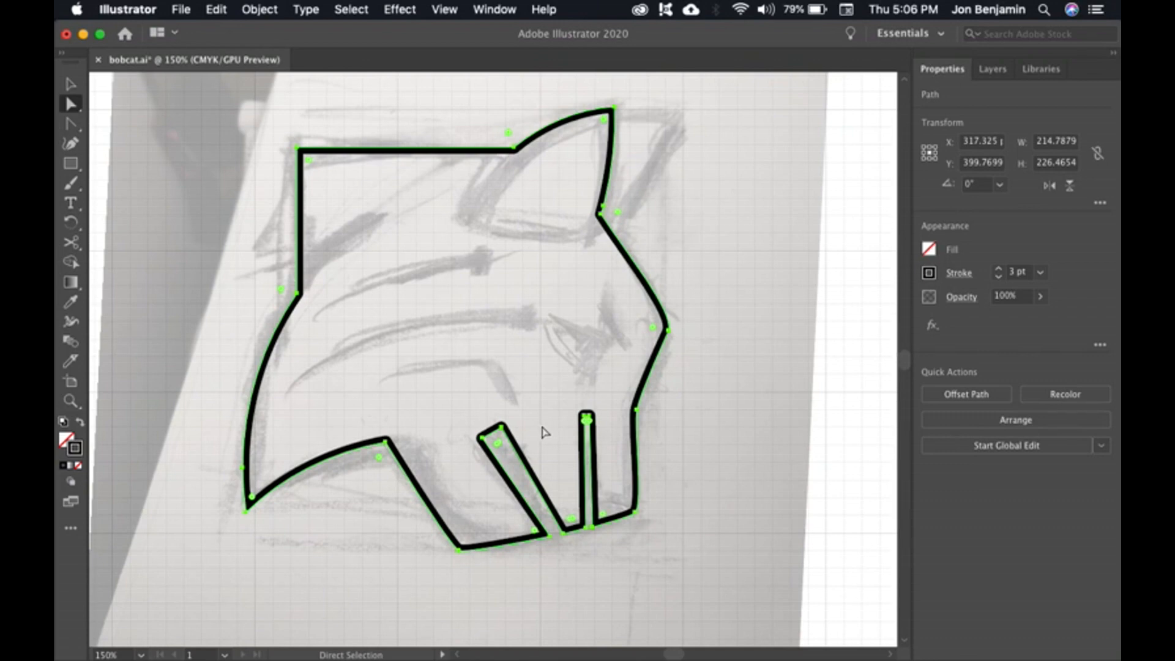
key("p")
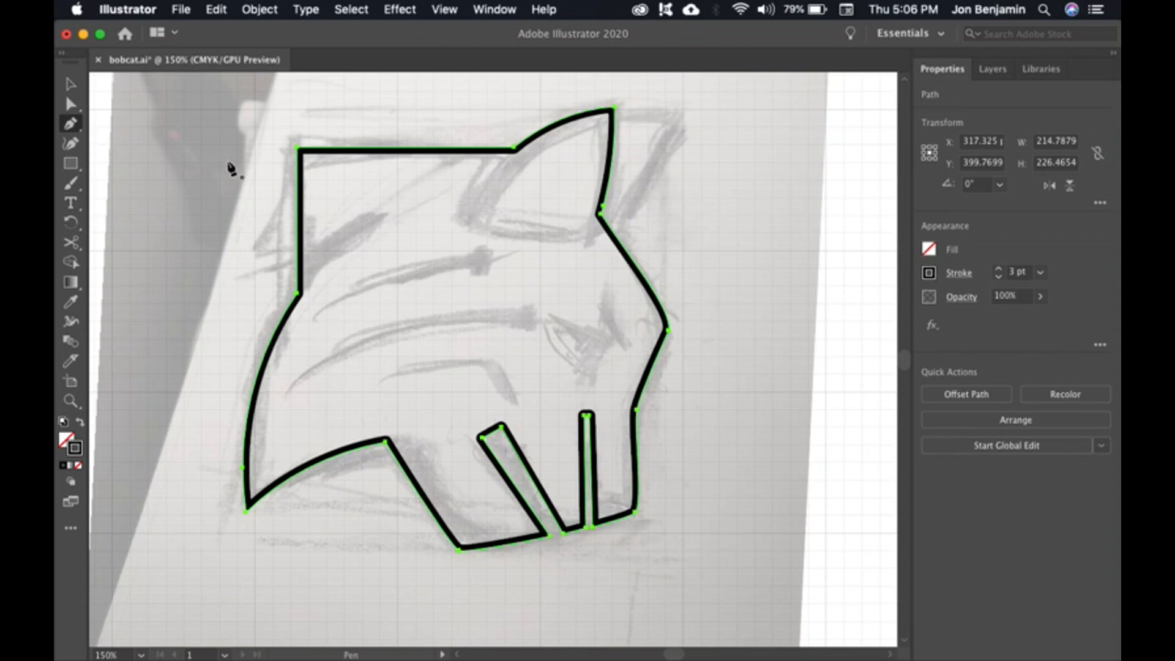
key("plus")
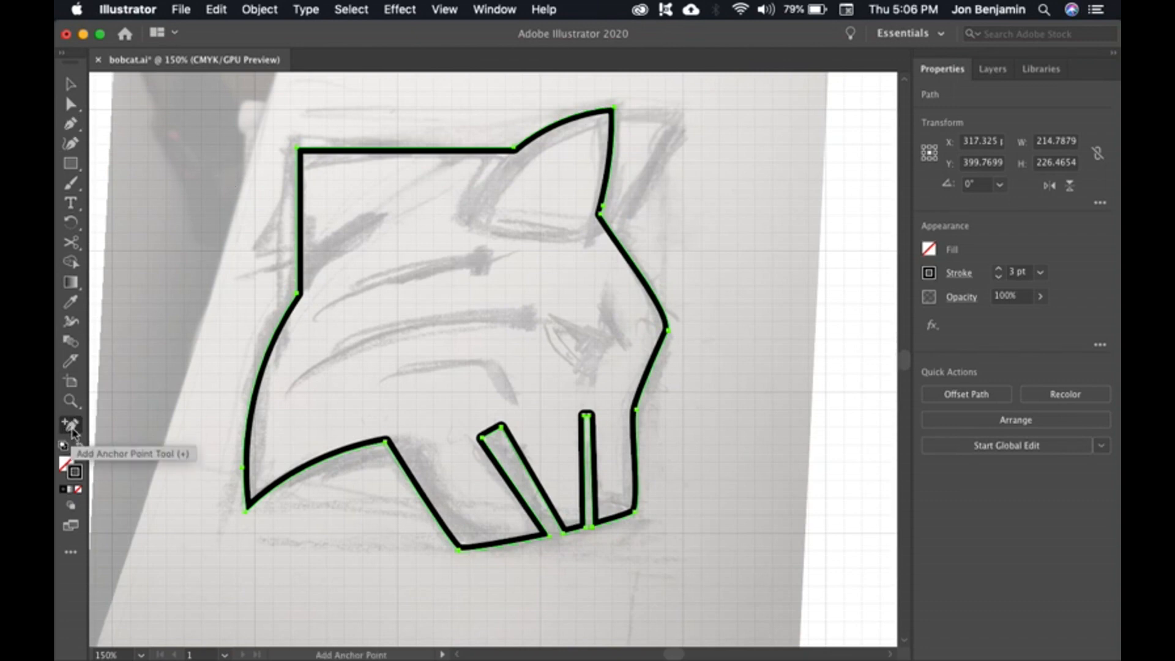
left_click(490, 451)
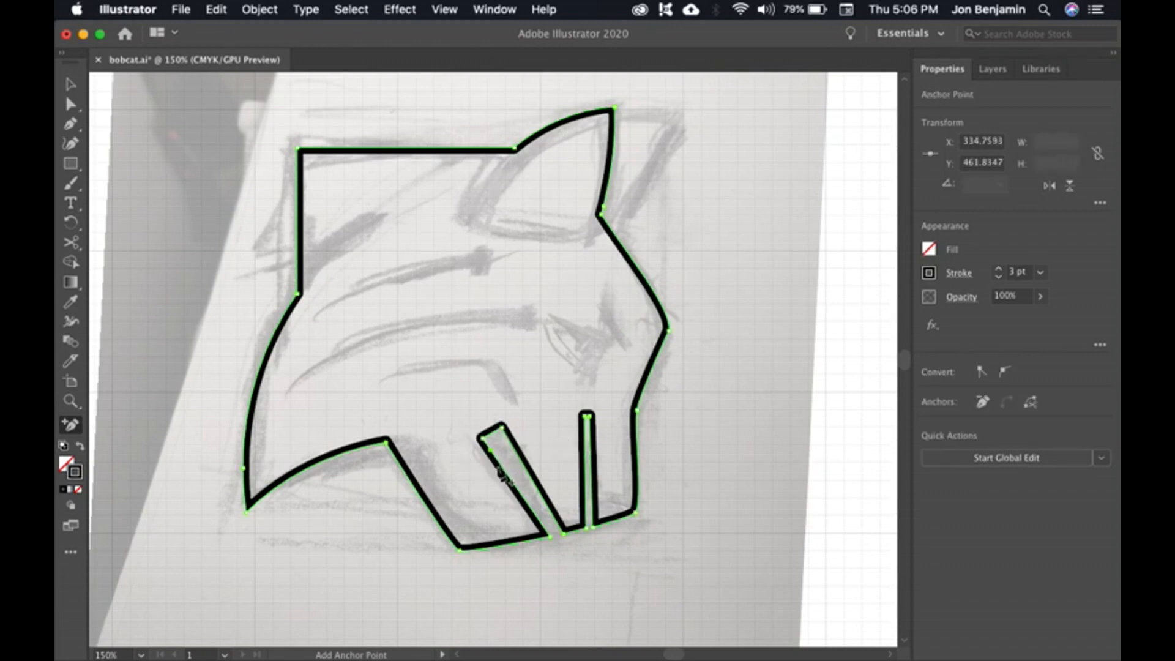
key("a")
mouse_move(483, 438)
left_mouse_down()
mouse_move(467, 443)
mouse_move(494, 446)
left_mouse_up()
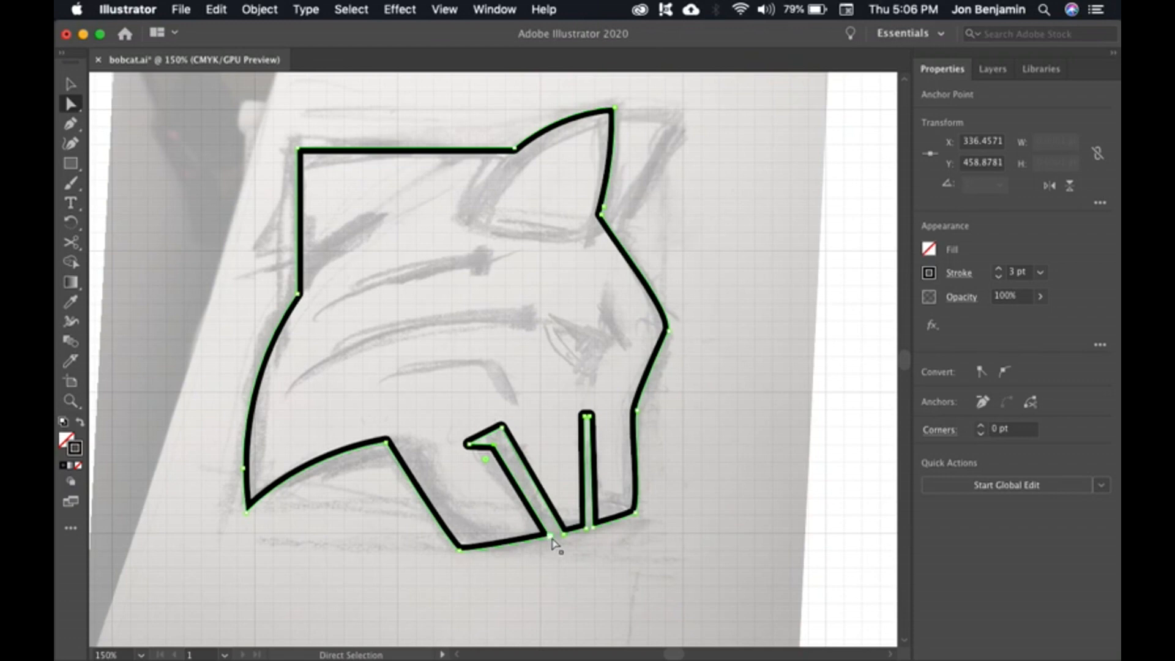
left_click_drag(552, 536, 551, 532)
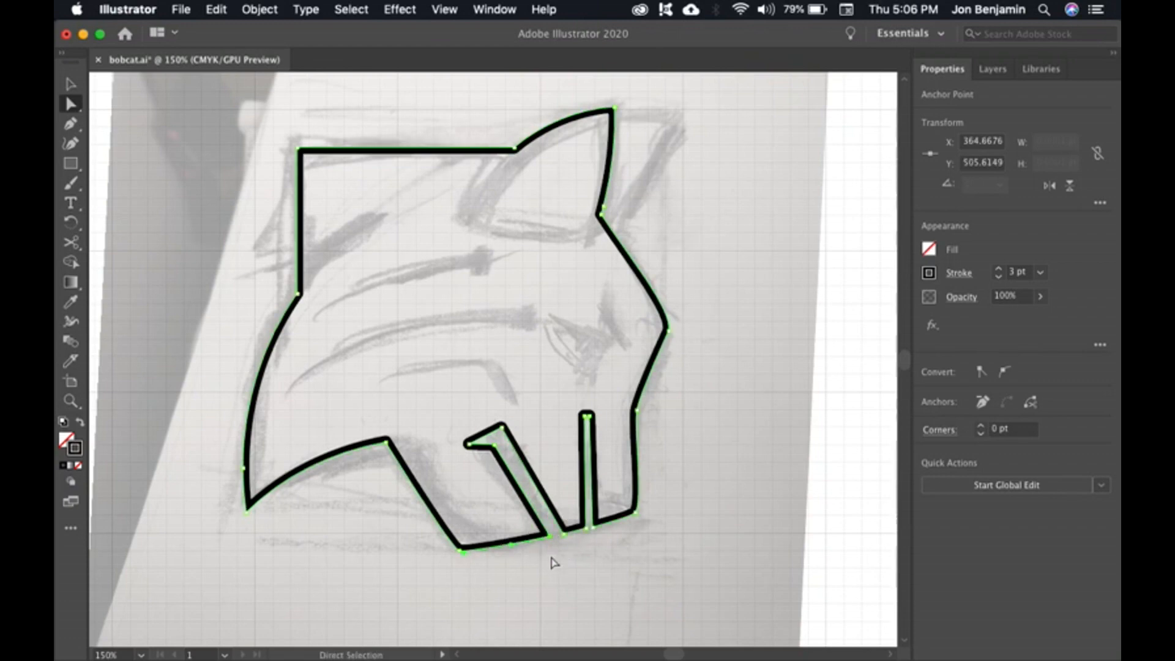
left_click(560, 556)
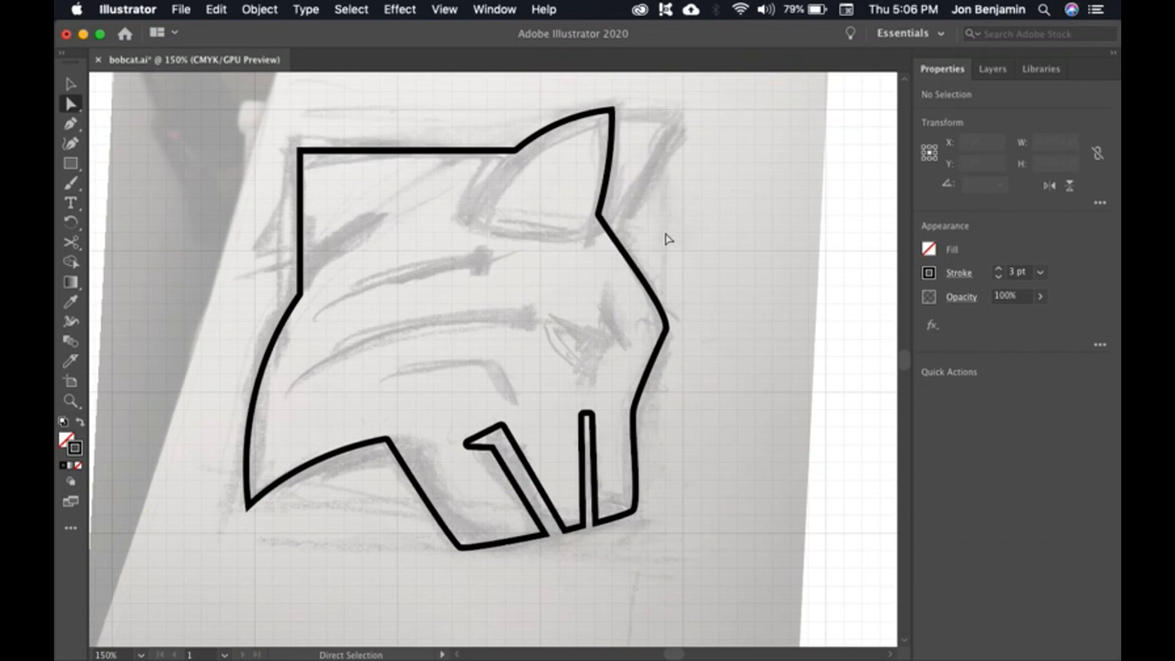
Step: Swap the head outline's fill and stroke to preview it as a solid black silhouette, with nothing selected
key("v")
left_click(648, 375)
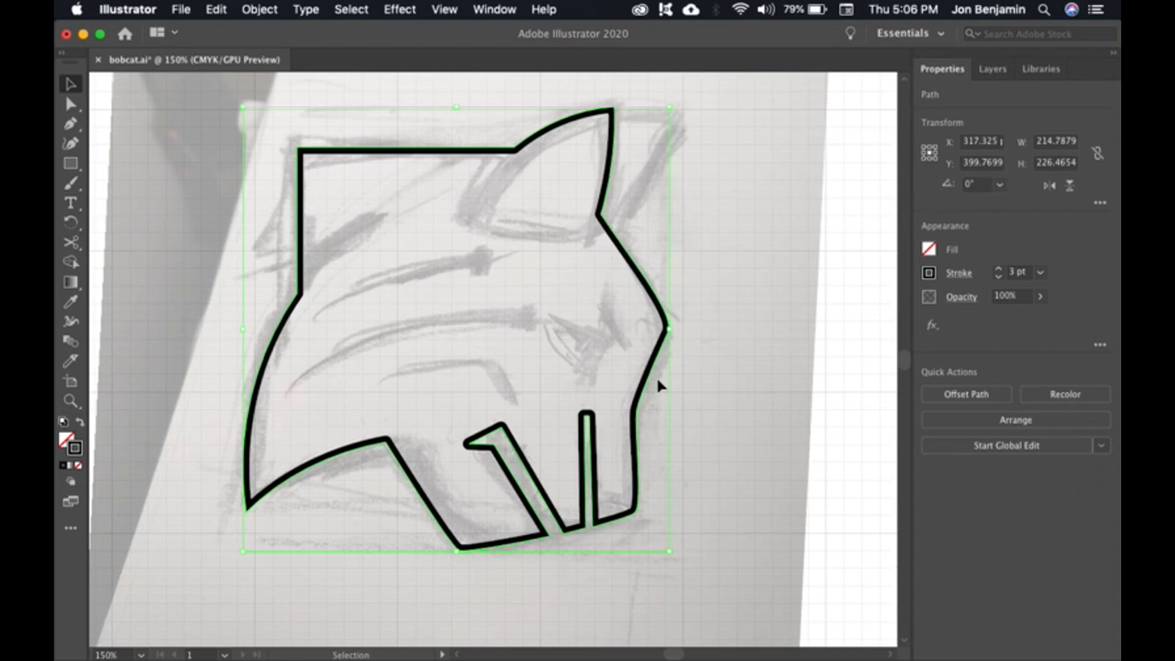
key("shift+x")
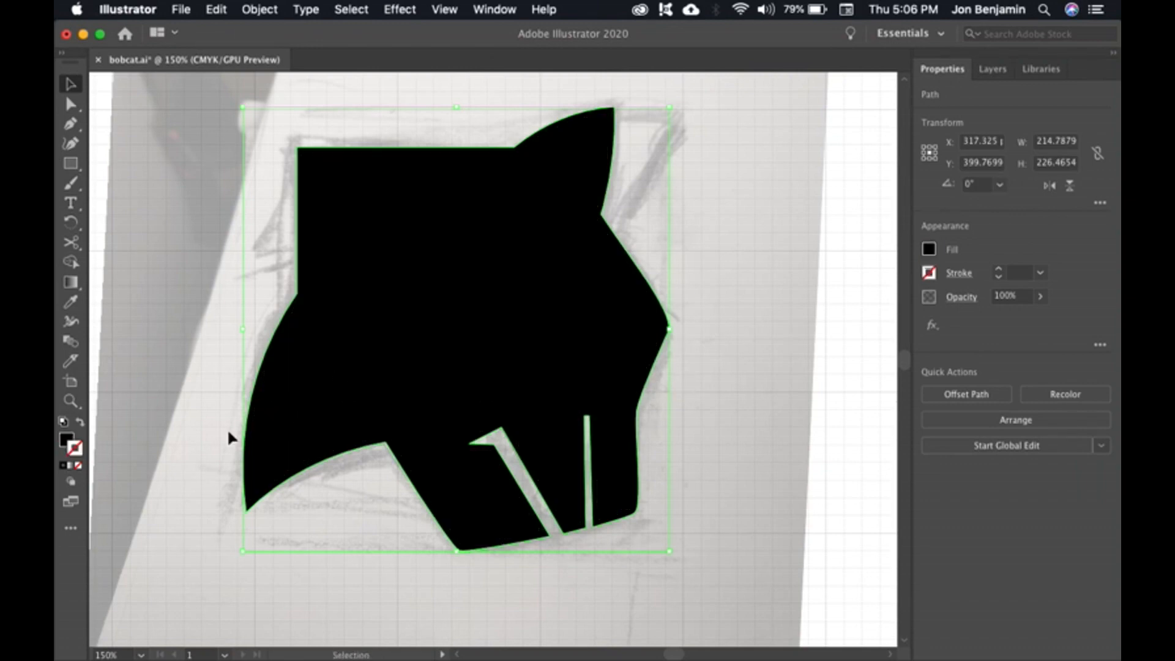
key("shift+x")
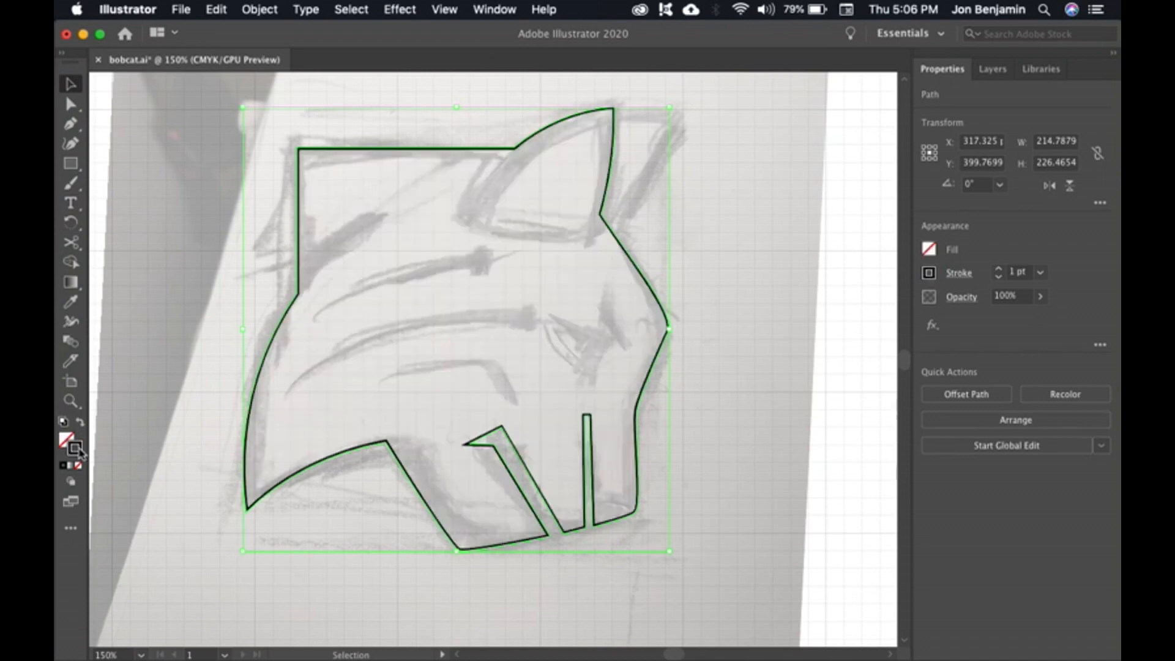
key("shift+x")
key("shift+x")
key("shift+x")
key("shift+x")
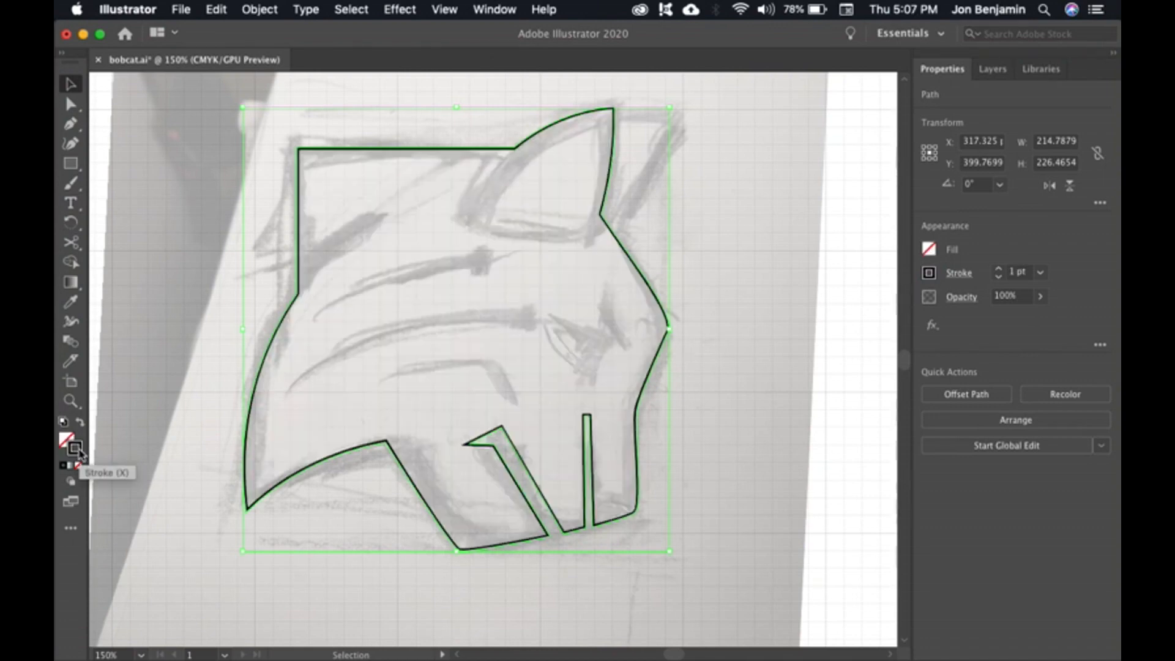
key("shift+x")
key("shift+x")
key("shift+x")
key("super+shift+a")
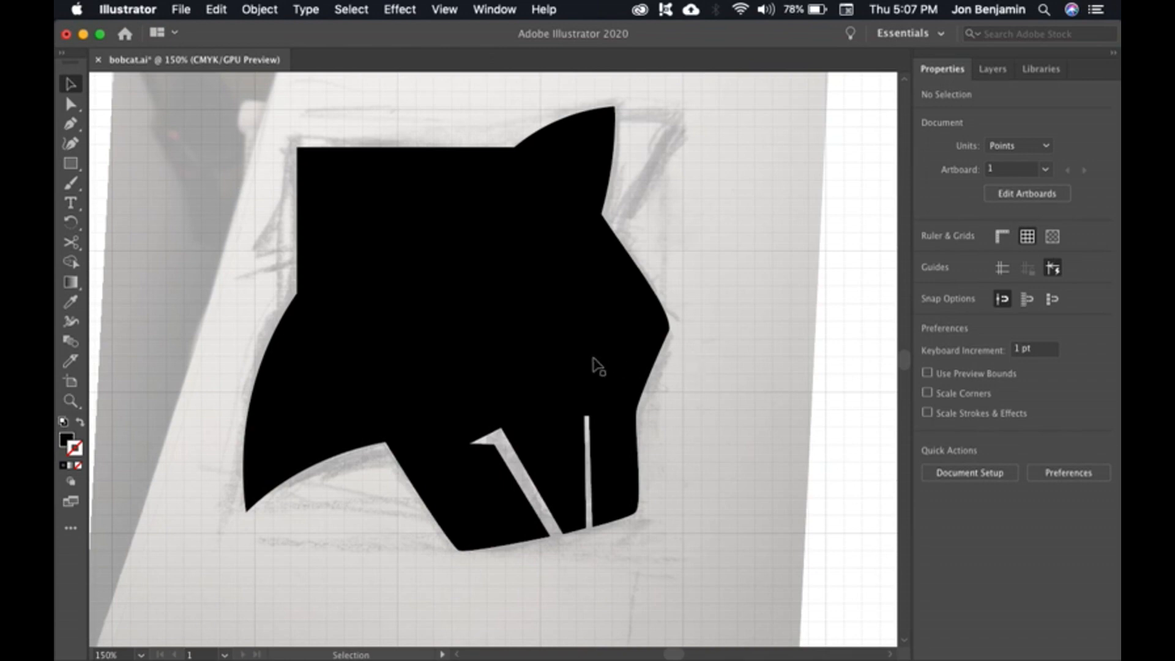
Step: Swap the head's fill and stroke again to return it to an unfilled black outline, and deselect it
left_click(652, 363)
key("shift+x")
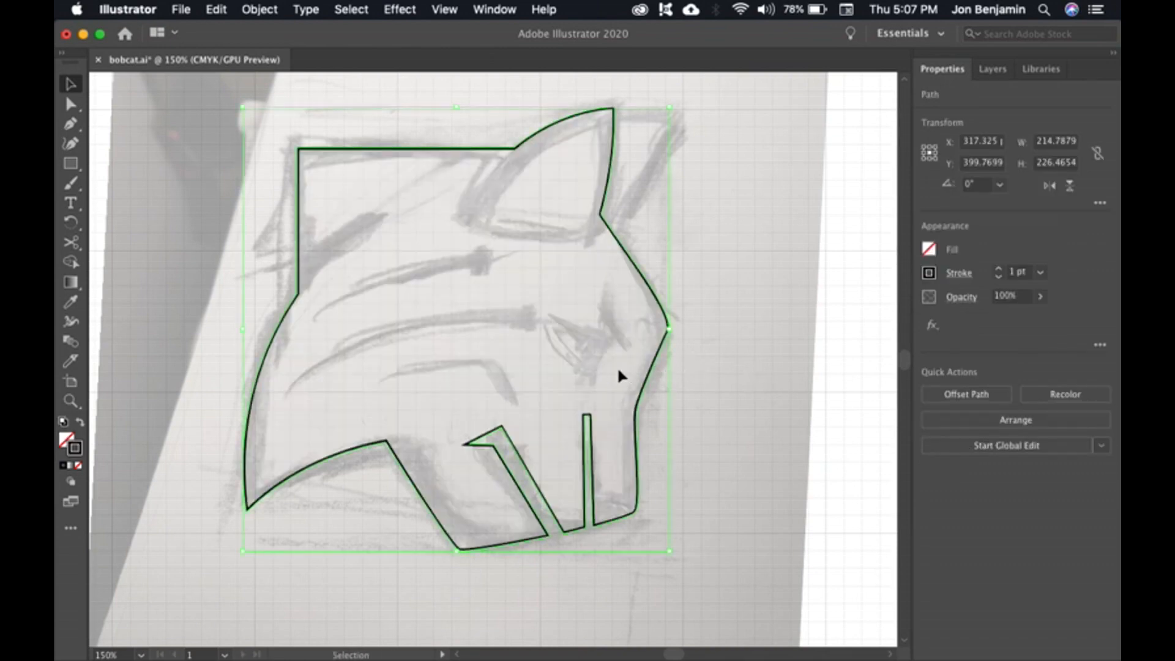
left_click(713, 381)
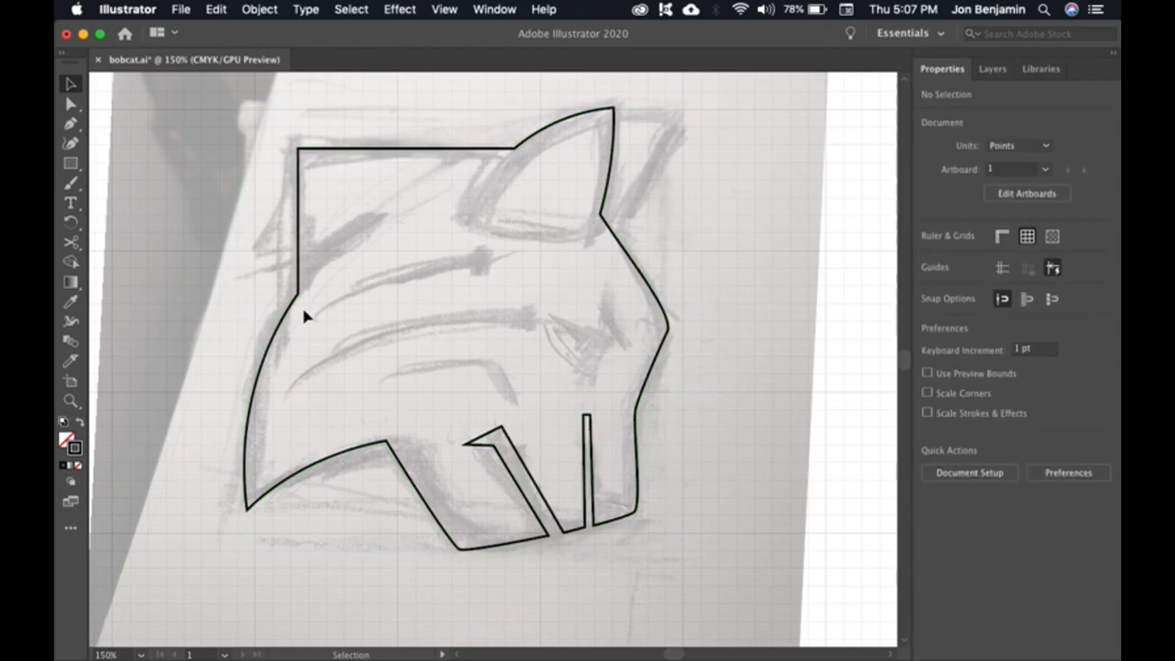
Step: Draw a closed, angular arrowhead-like eye shape with the Pen tool over the sketched eye, with a narrow lower end above the vertical slot
key("p")
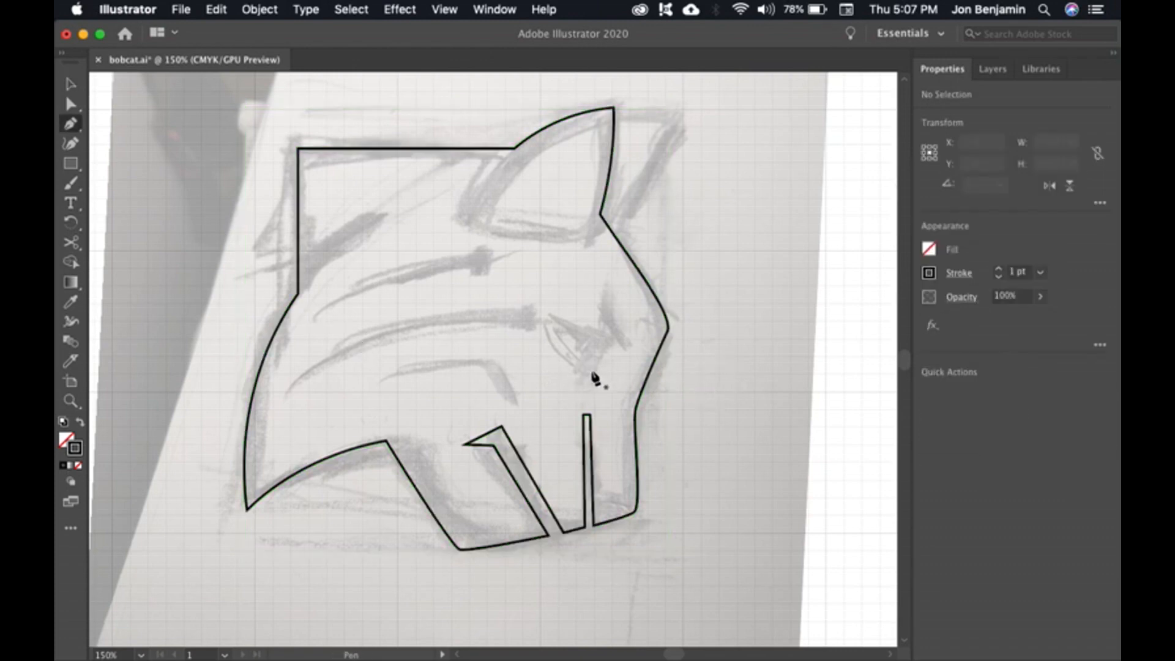
left_click(587, 372)
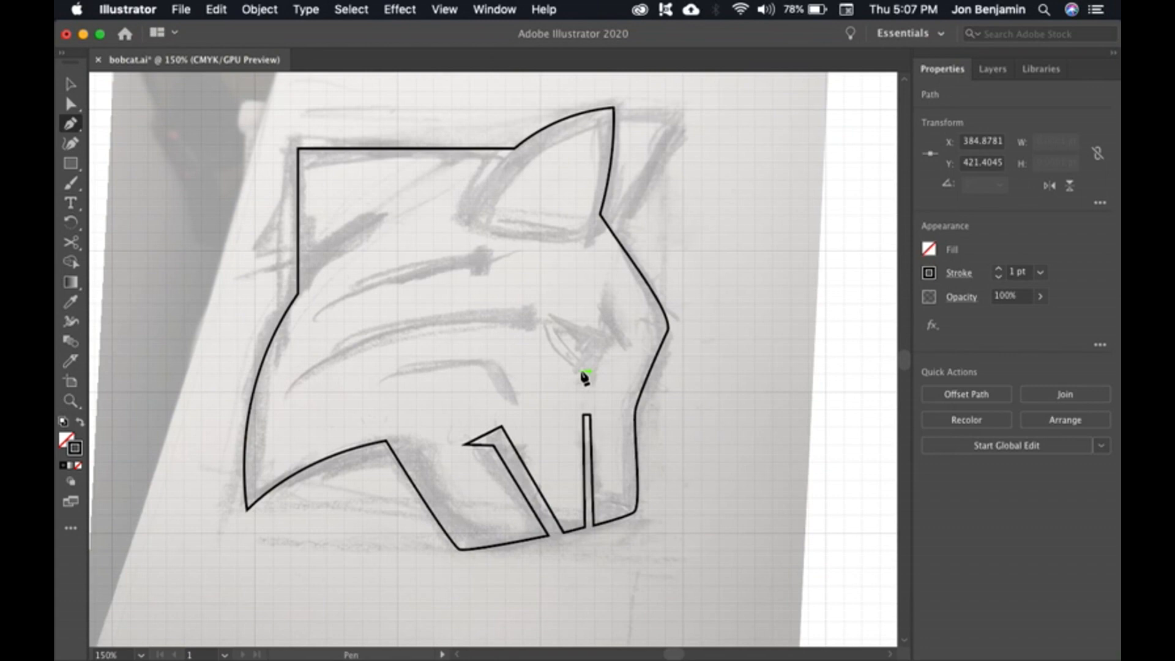
left_click_drag(585, 378, 551, 310)
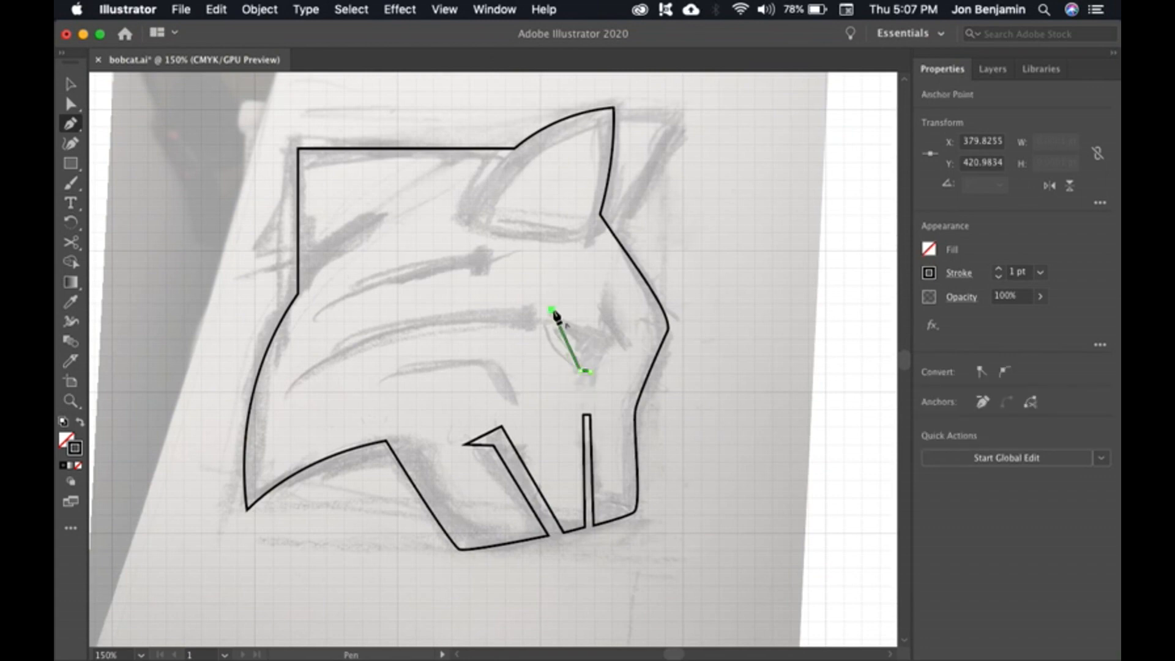
left_click(598, 334)
left_click(587, 334)
left_click(585, 371)
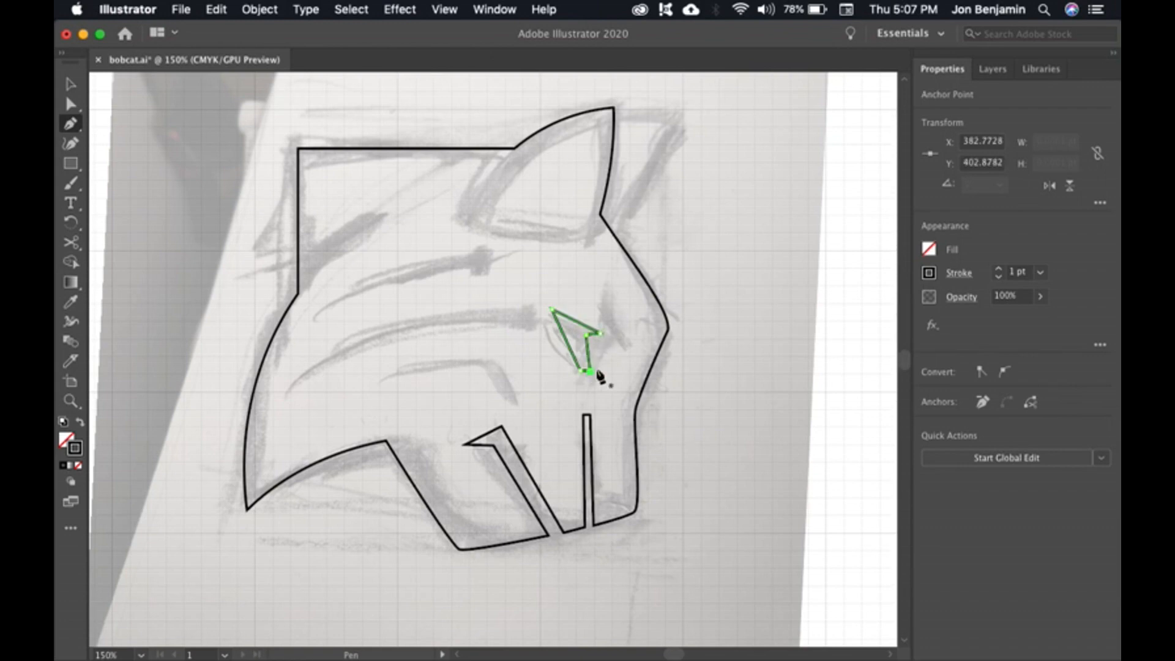
key("v")
left_click(713, 412)
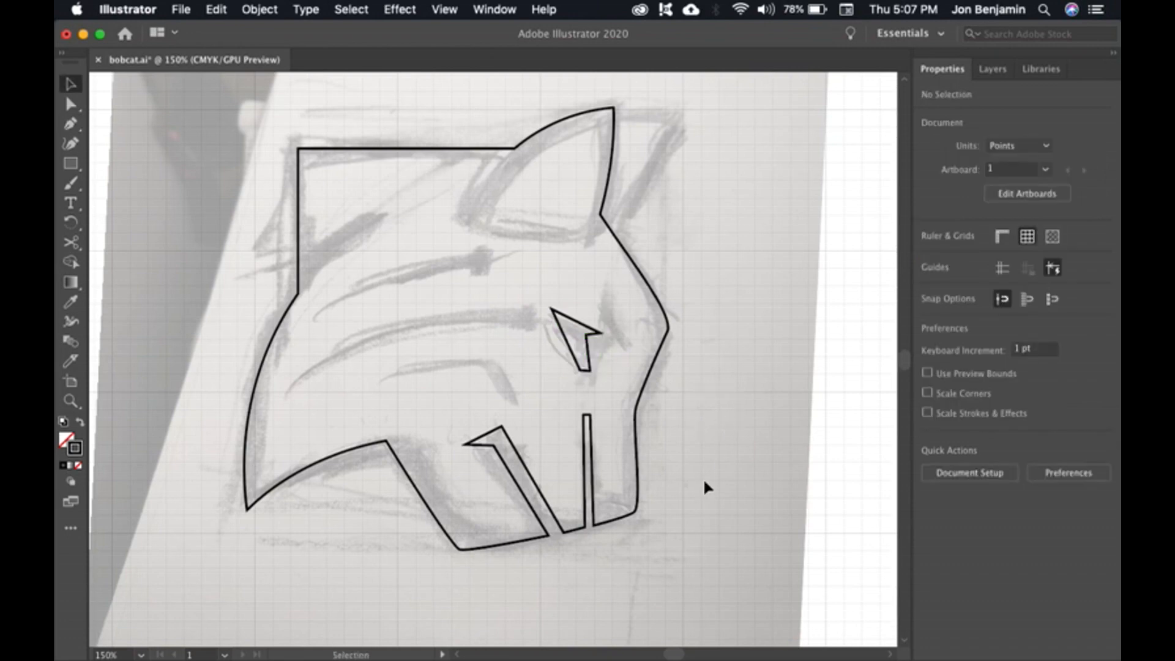
Step: Move the two lower anchor points of the vertical snout slot to adjust its bottom opening
key("a")
left_click(593, 526)
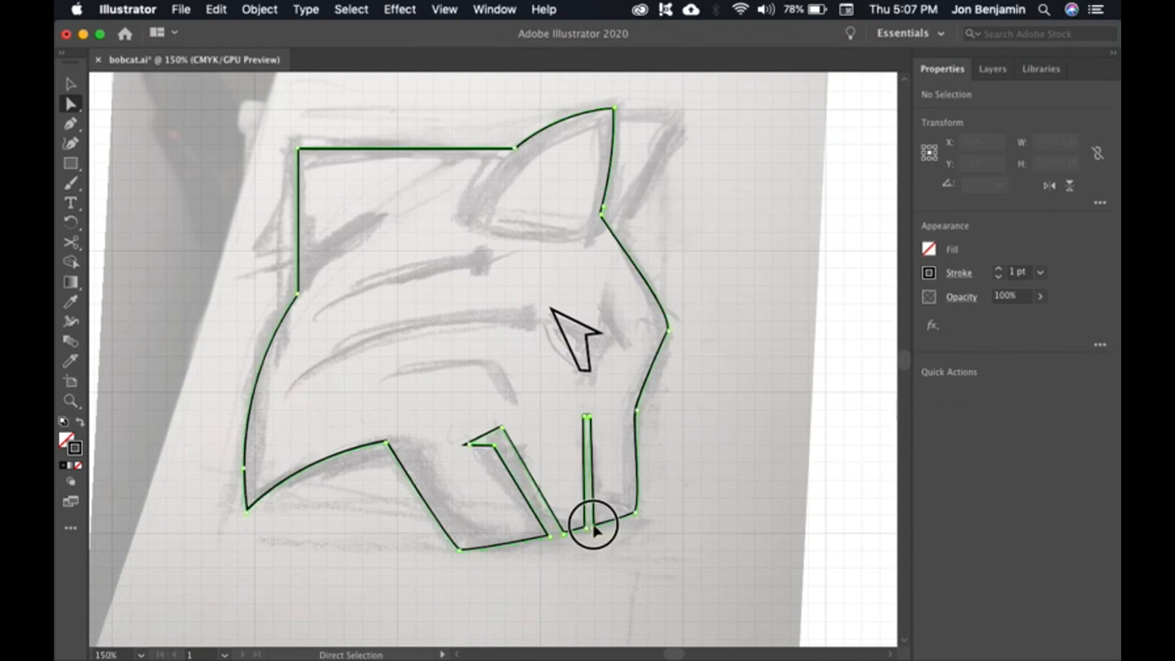
left_click(589, 528)
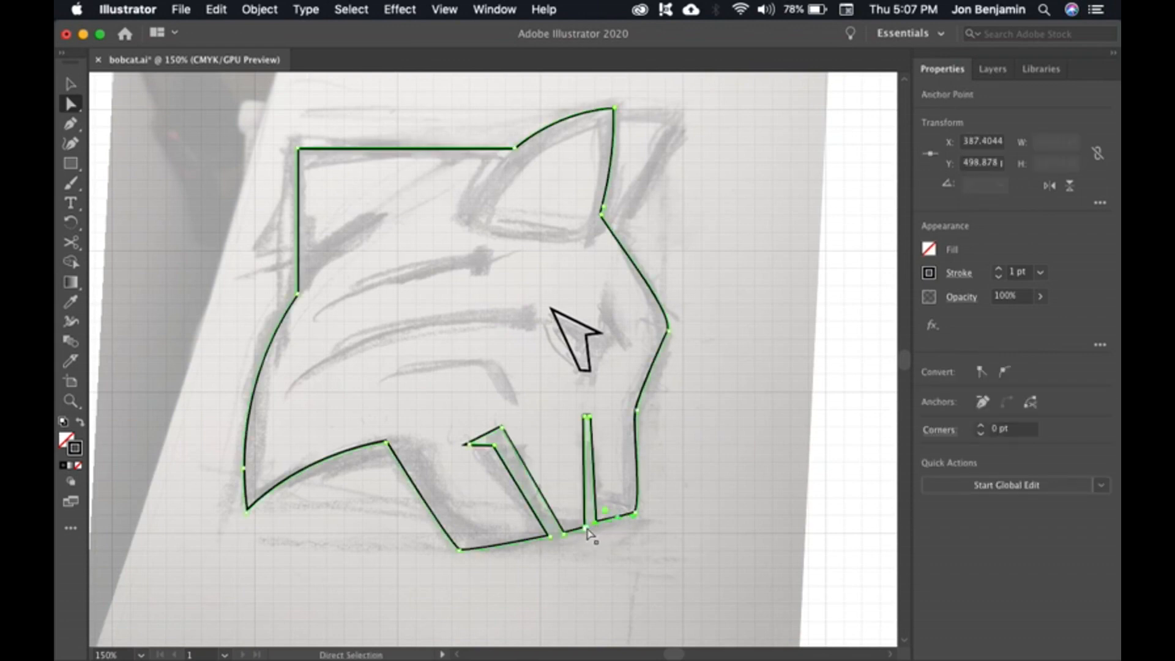
left_click_drag(587, 531, 583, 523)
Step: Reshape the eye by moving its anchor points, extending its narrow lower end down to just above the vertical slot
left_click_drag(590, 372, 590, 383)
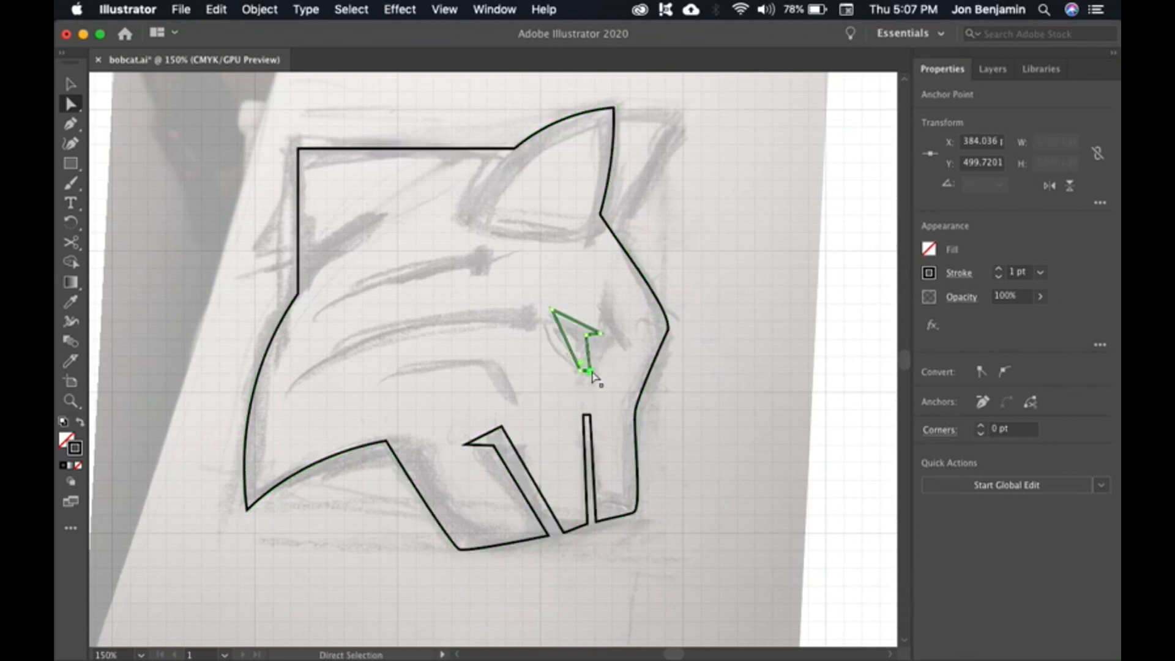
left_click(713, 394)
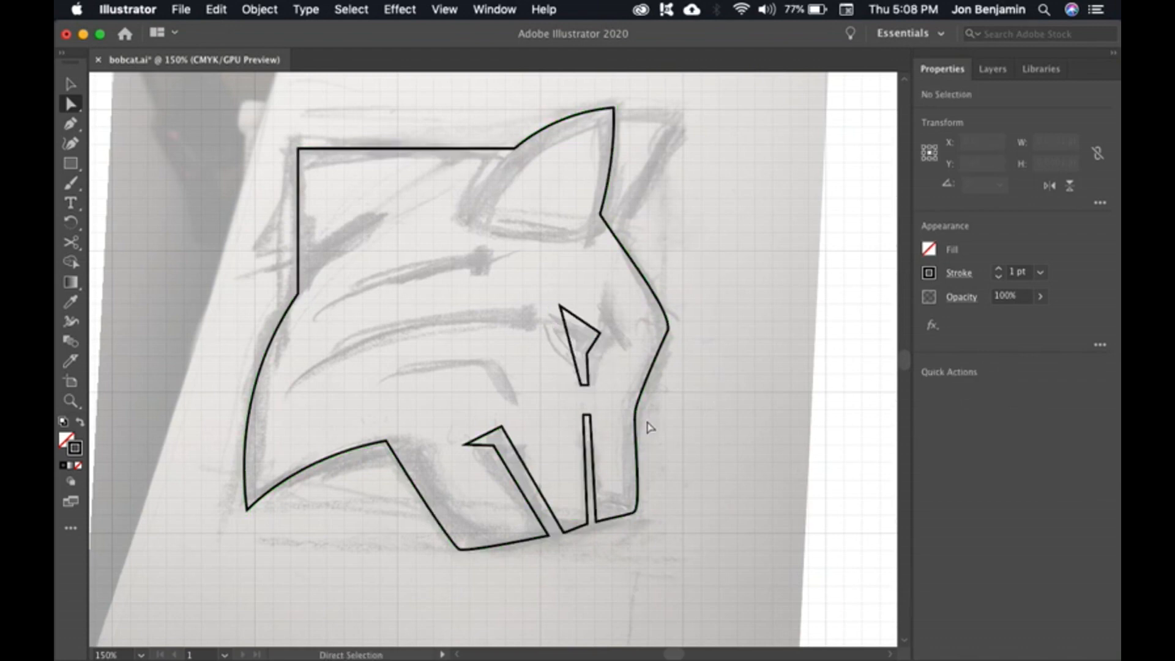
left_click(69, 86)
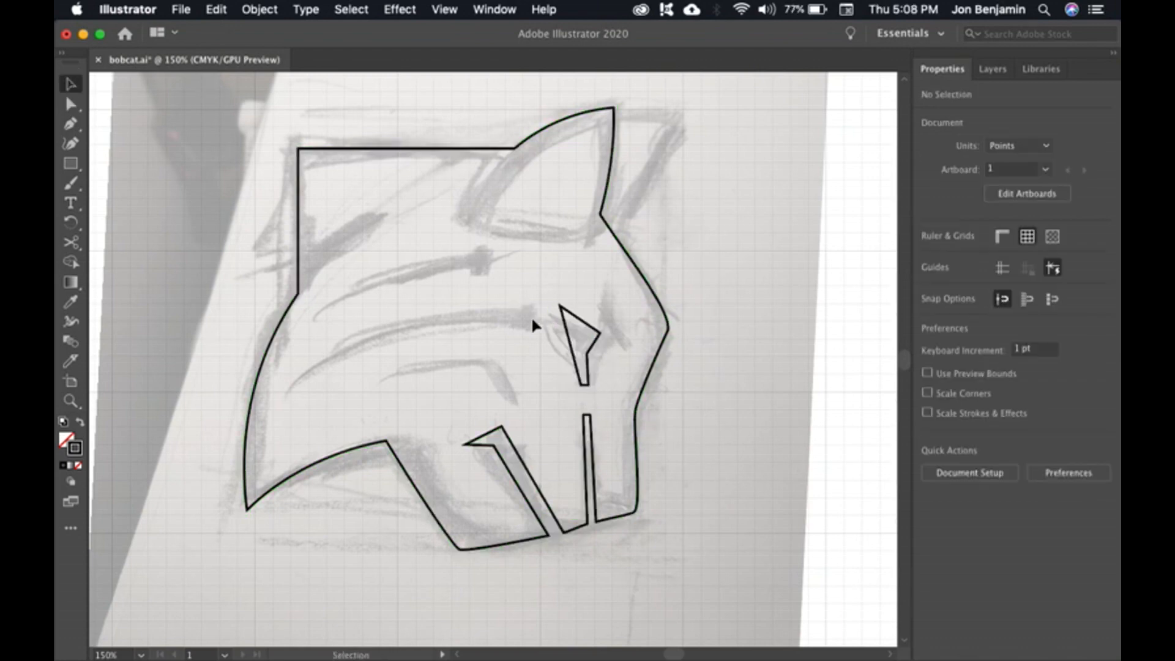
key("super+equal")
key("super+equal")
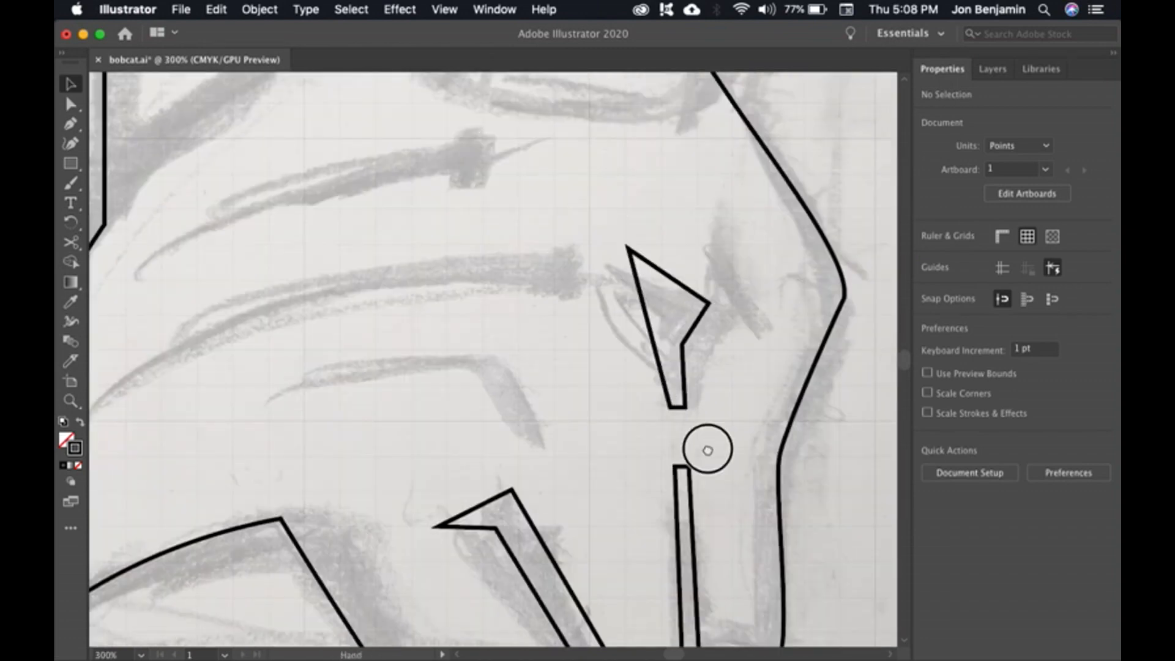
left_click_drag(703, 449, 585, 331)
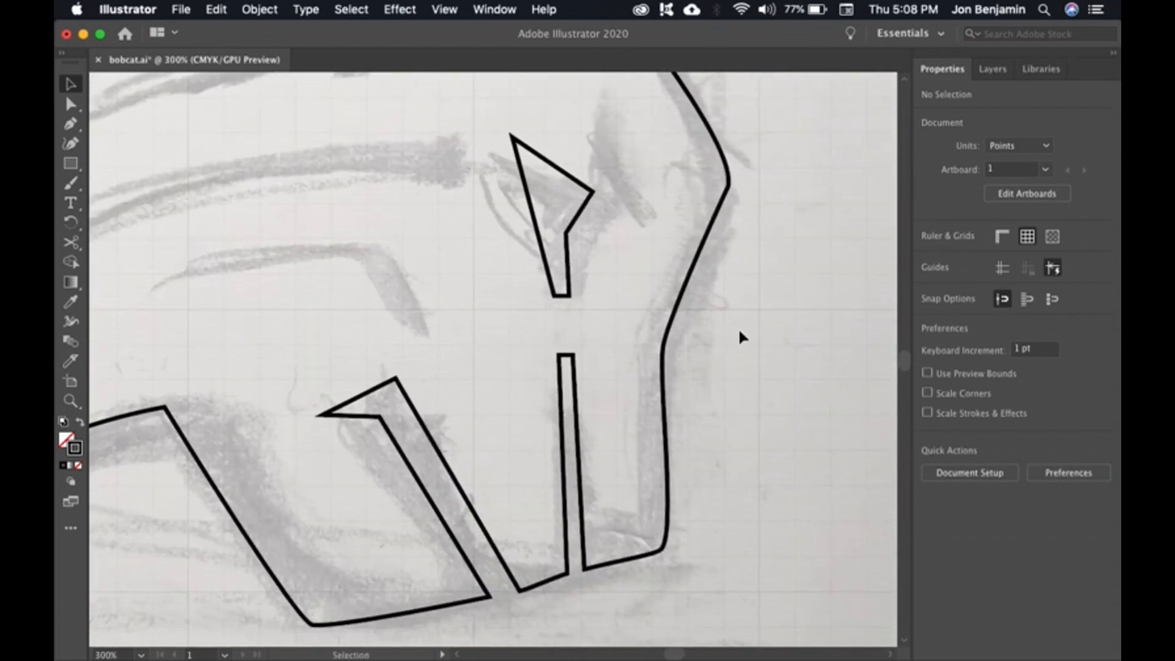
key("a")
left_click(570, 298)
left_click_drag(571, 303, 555, 335)
left_click(444, 391)
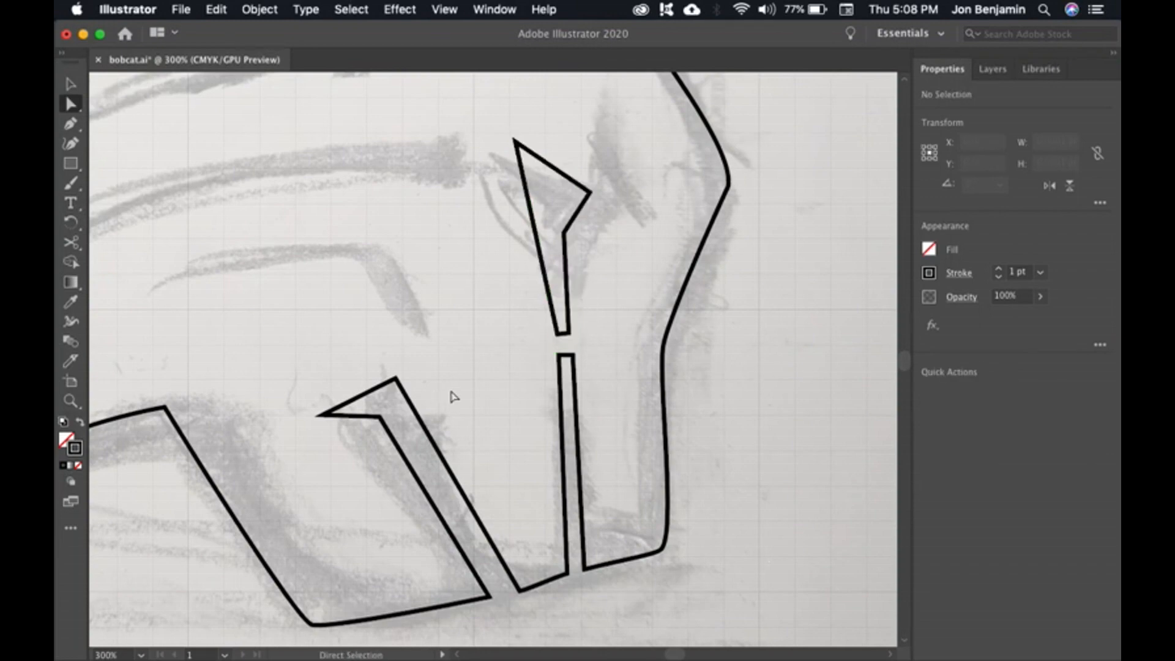
Step: Delete the eye shape's bottom segment and the vertical slot's top segment to open both paths toward each other
scroll(480, 398, "up", 10)
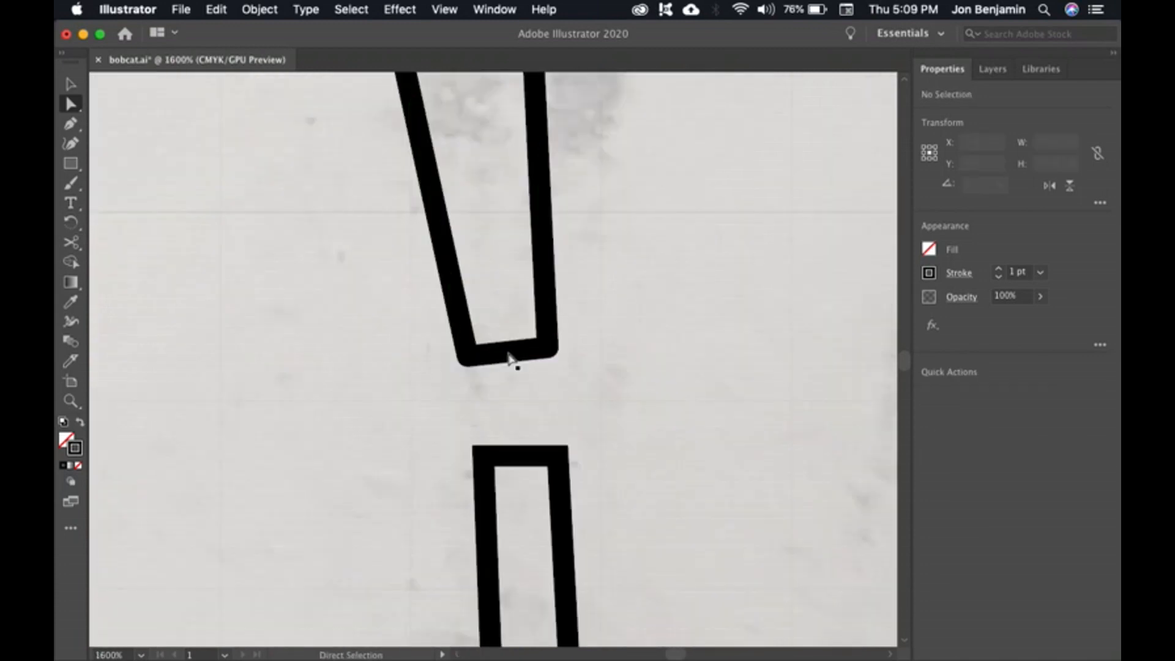
left_click(509, 358)
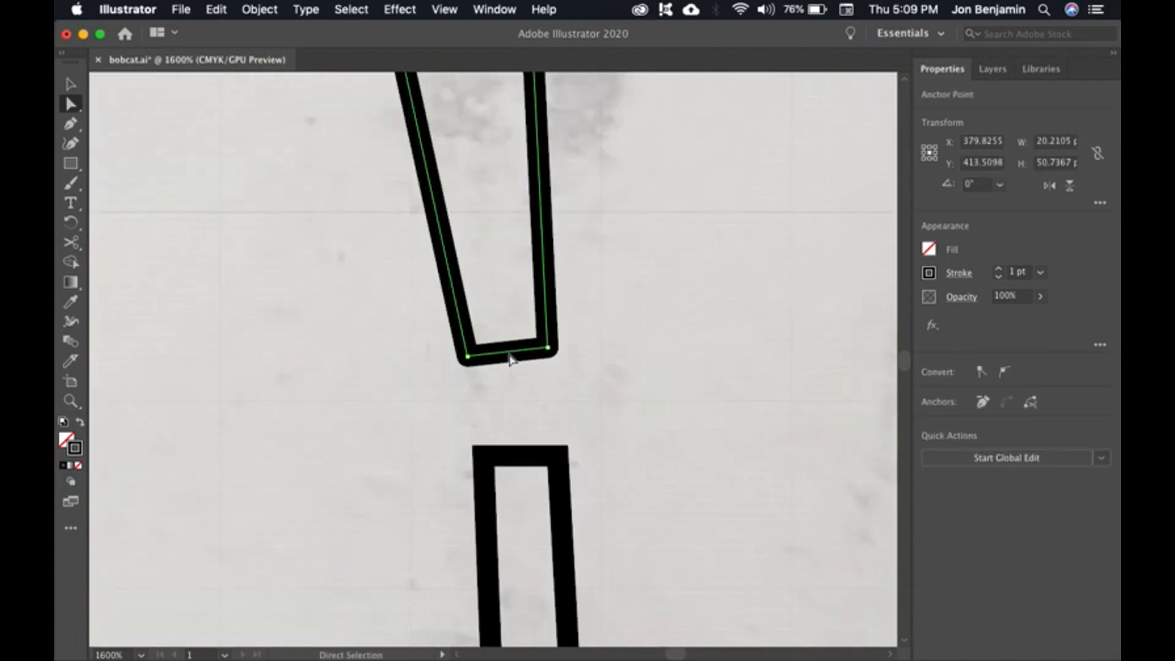
key("Delete")
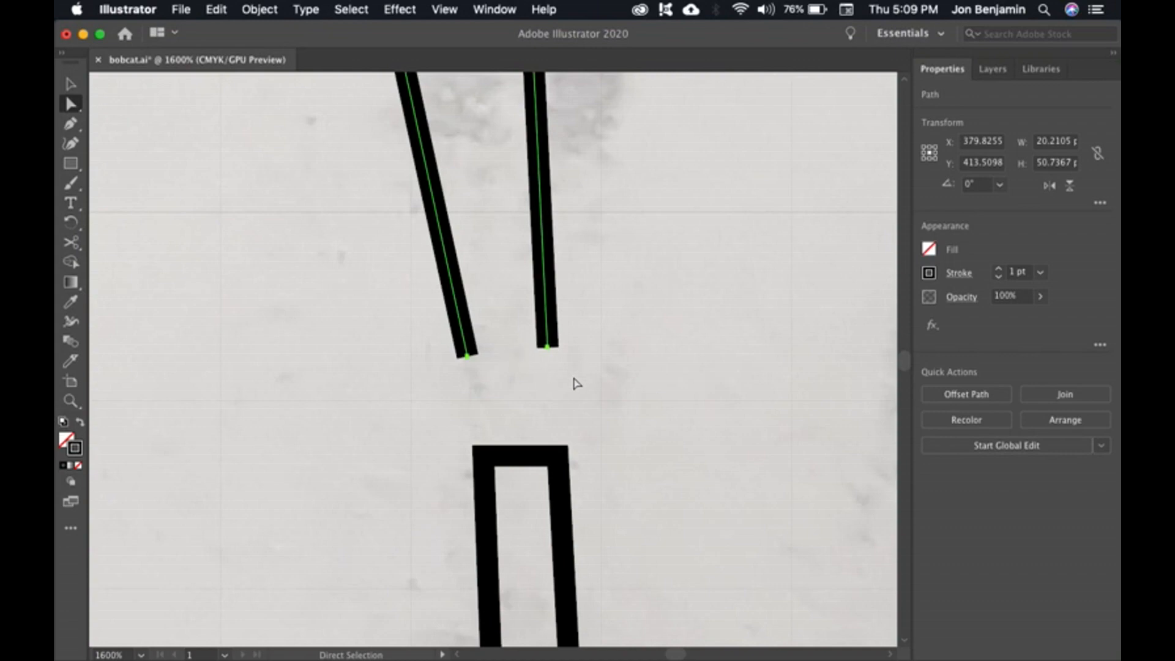
left_click(518, 469)
left_click(518, 468)
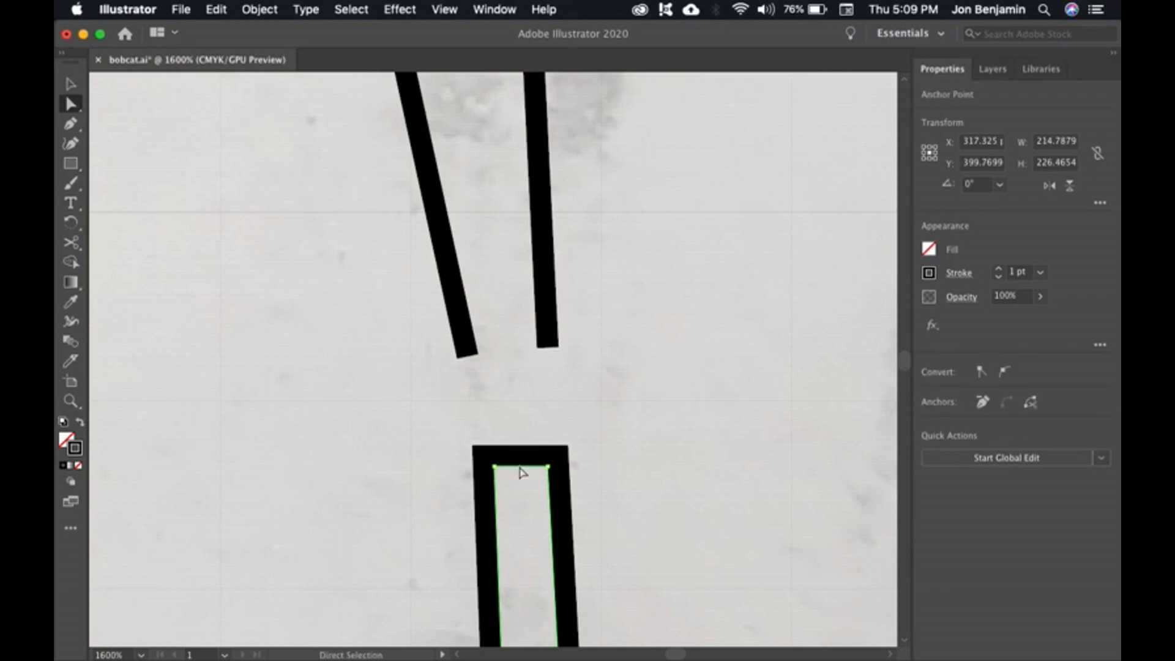
key("Delete")
left_click(587, 472)
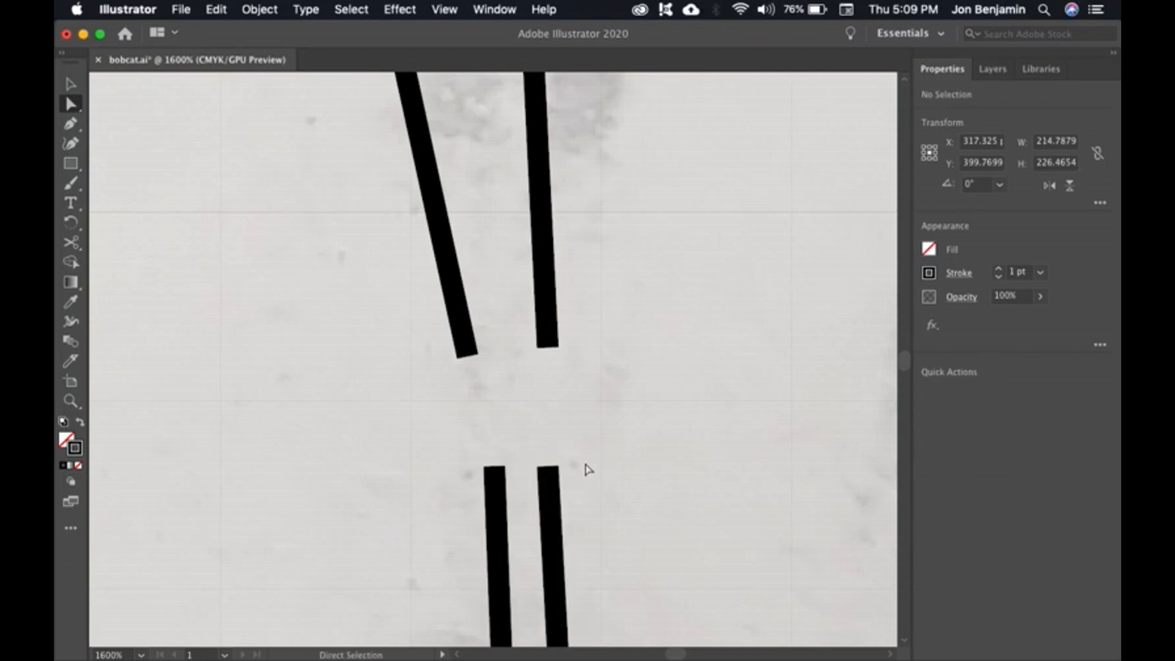
Step: Move the vertical slot's two open upper endpoints closer to the eye shape's open lower ends
left_click(494, 469)
left_click_drag(495, 468, 471, 407)
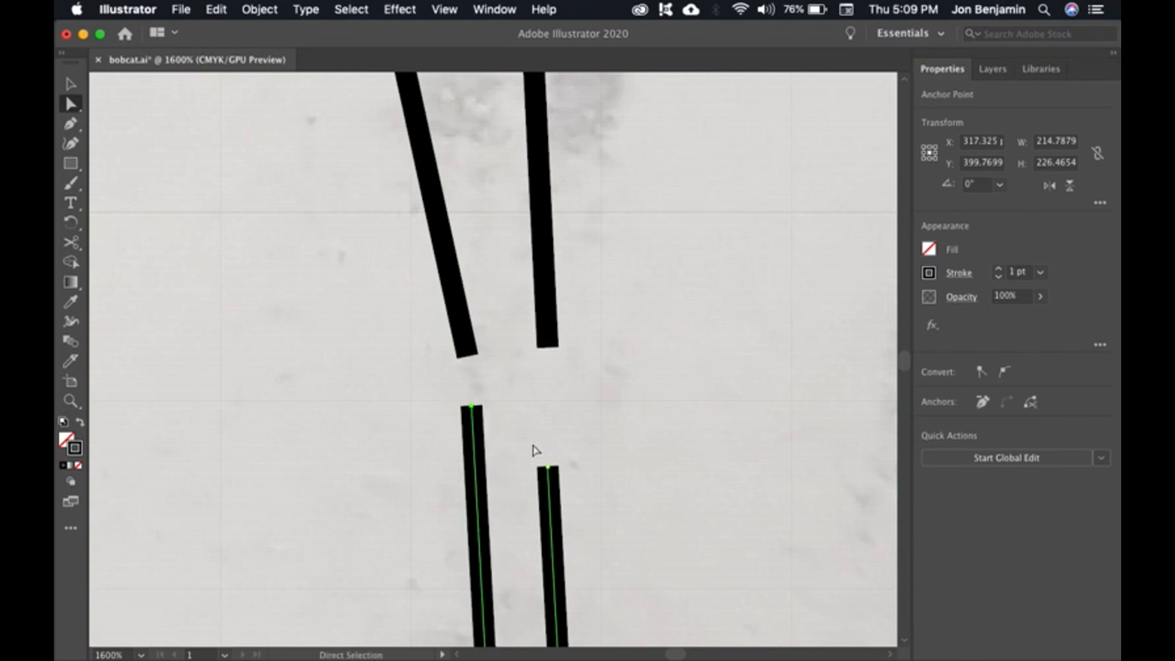
left_click(547, 467)
left_click_drag(547, 467, 548, 404)
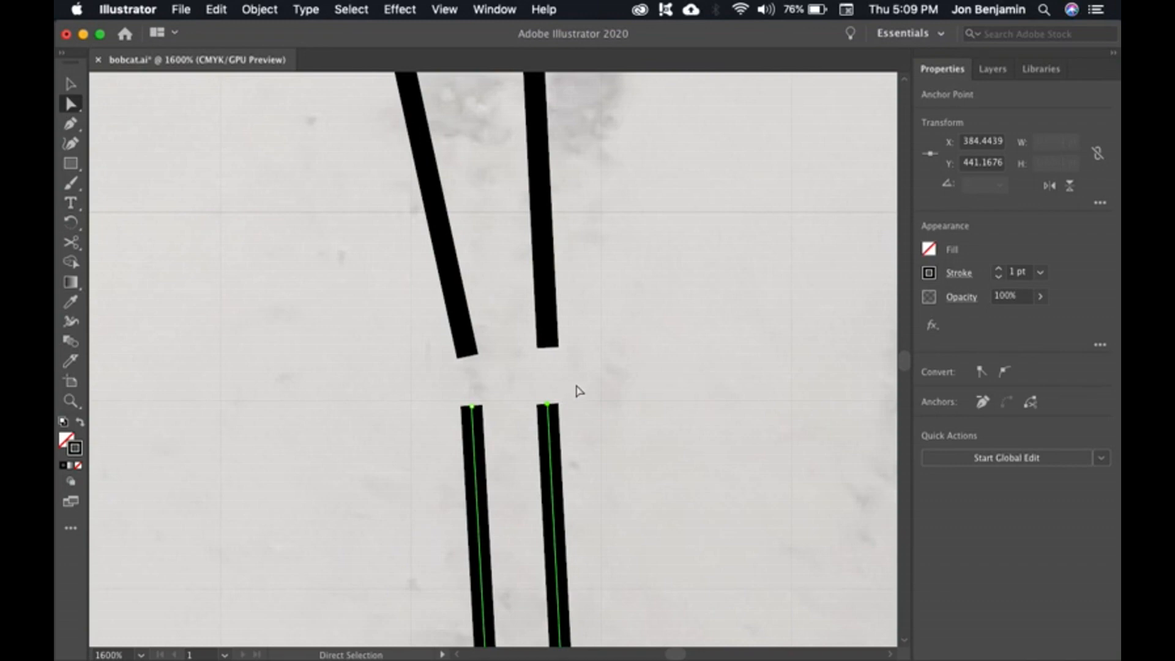
key("p")
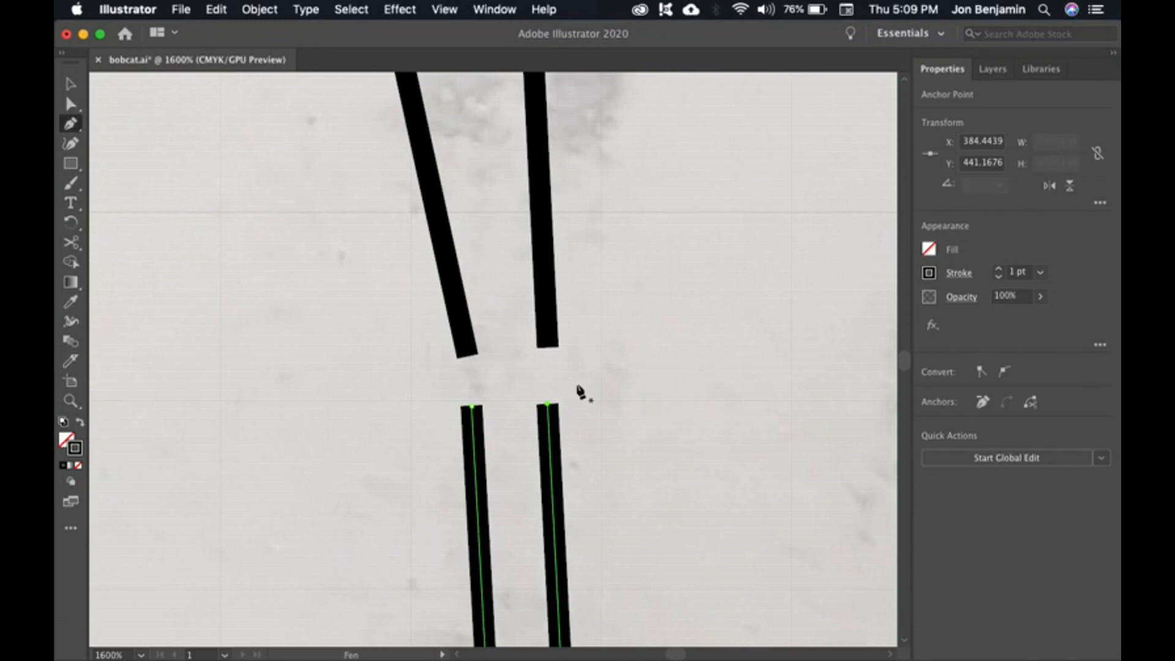
Step: Join the eye shape's two open lower ends to the vertical slot's open upper ends with Pen tool segments
left_click(547, 404)
left_click(548, 348)
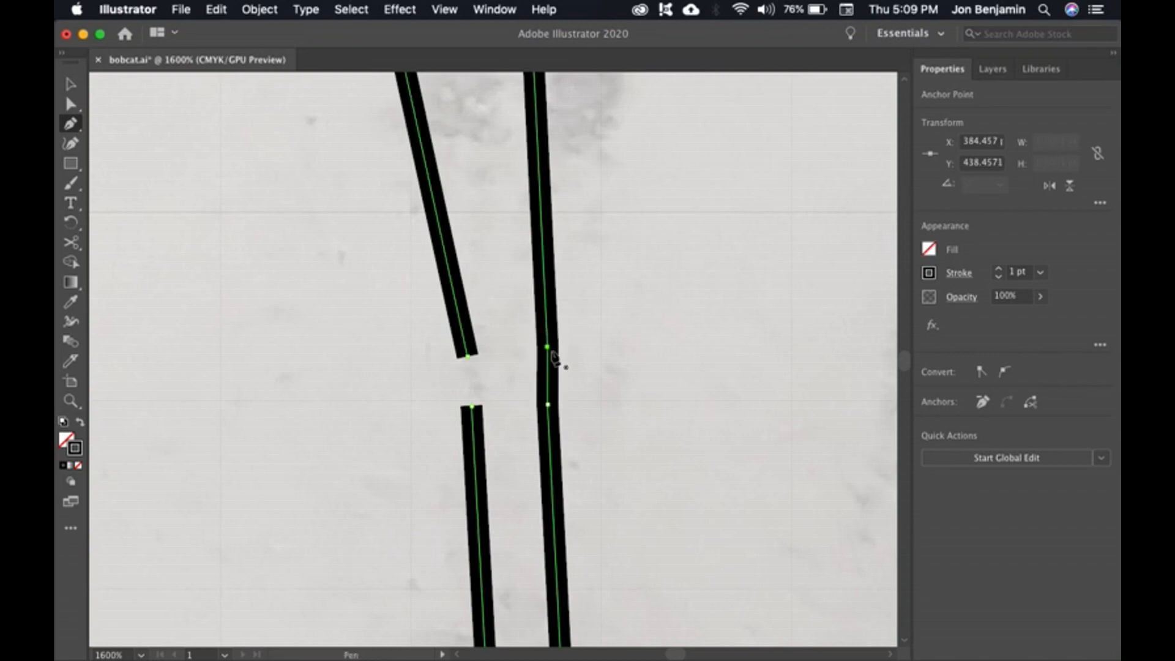
left_click(472, 407)
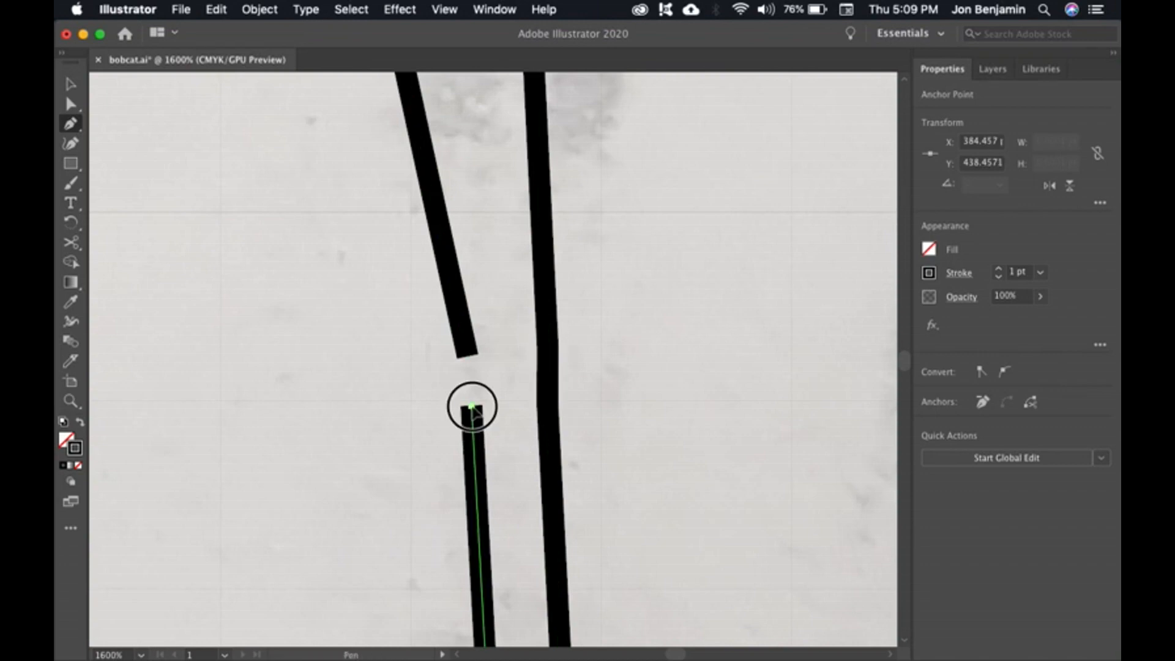
left_click(467, 358)
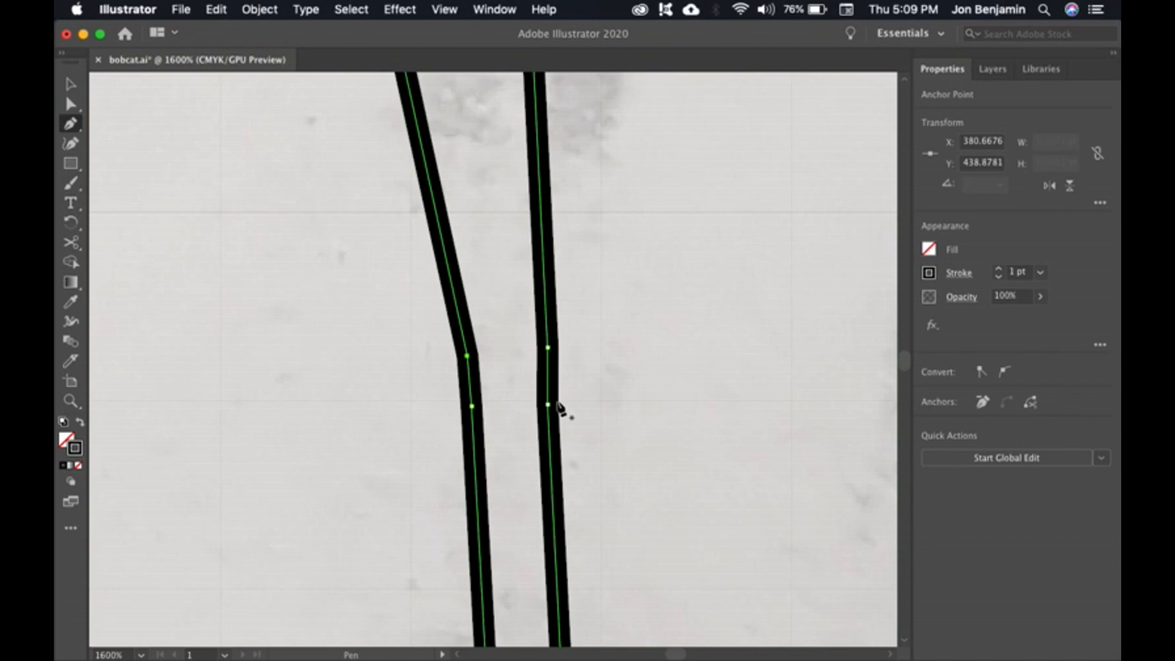
Step: Delete the four extra anchor points where the eye shape meets the vertical slot so both edges run straight
key("super")
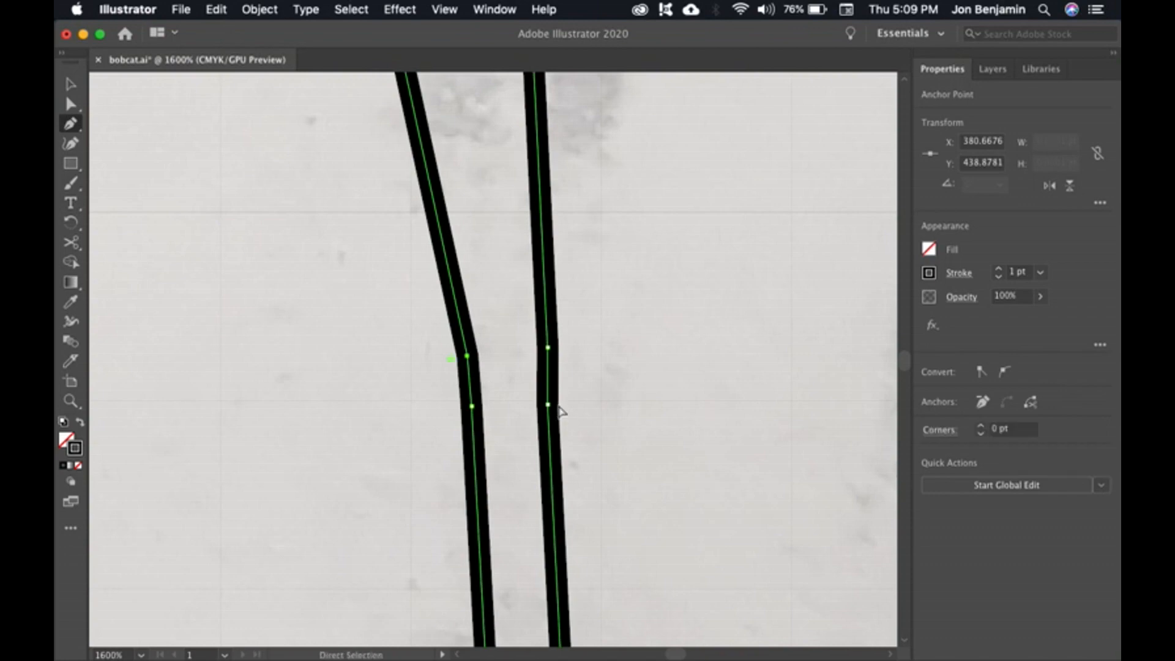
key("super+minus")
key("super+minus")
key("super+minus")
key("super+minus")
key("super+minus")
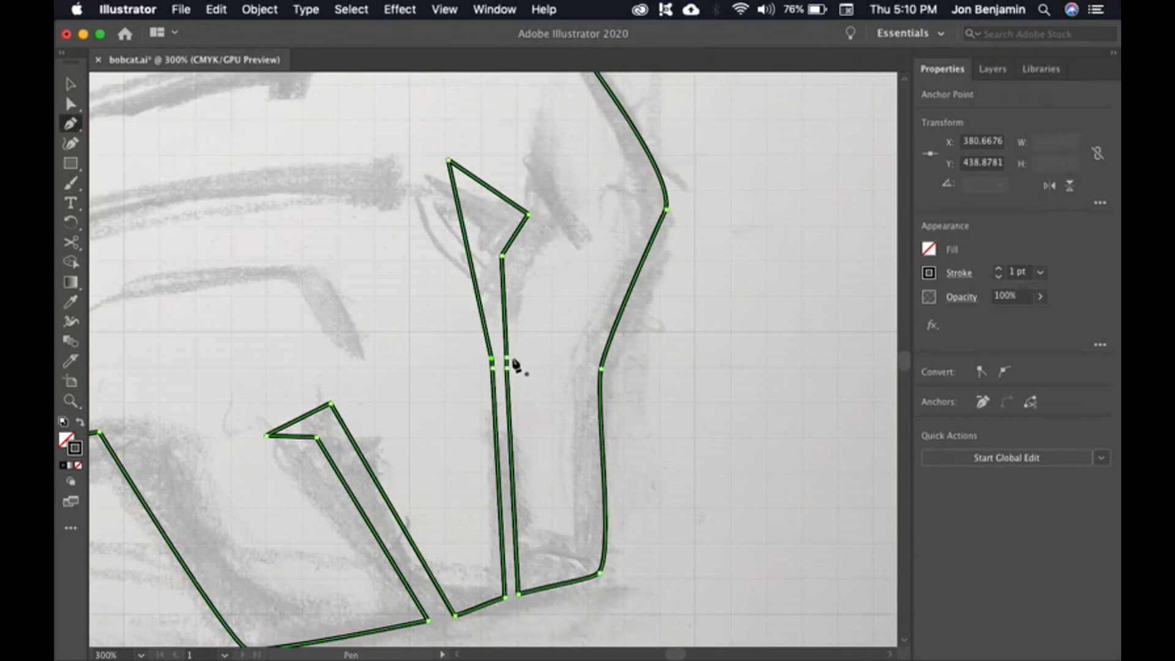
key("minus")
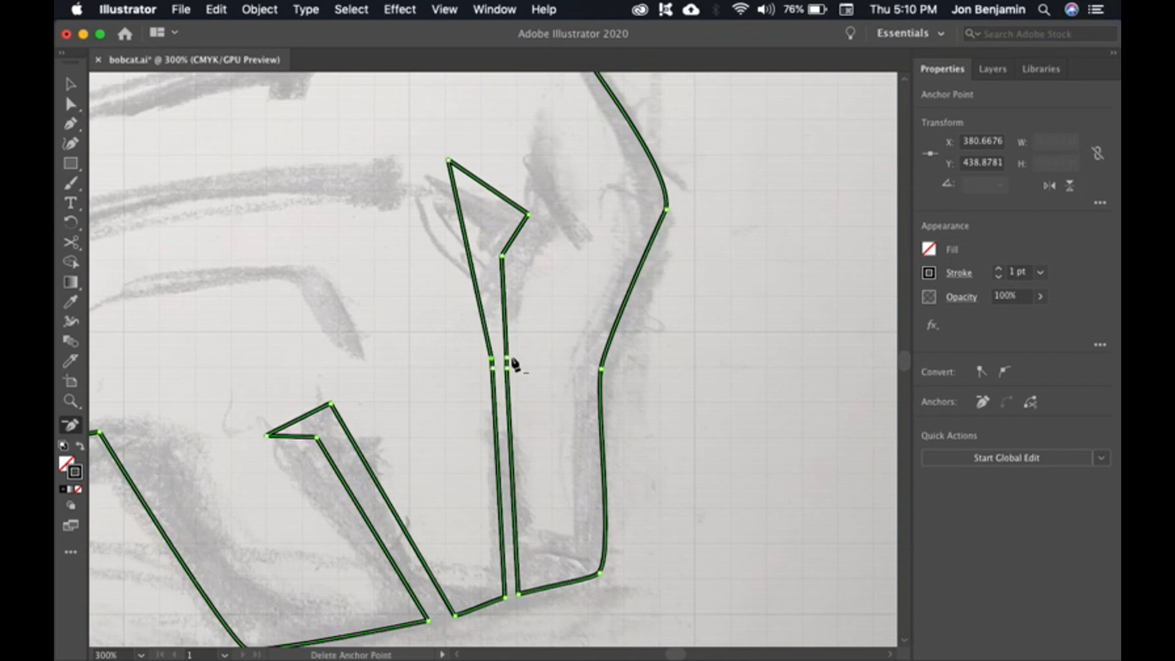
left_click(507, 359)
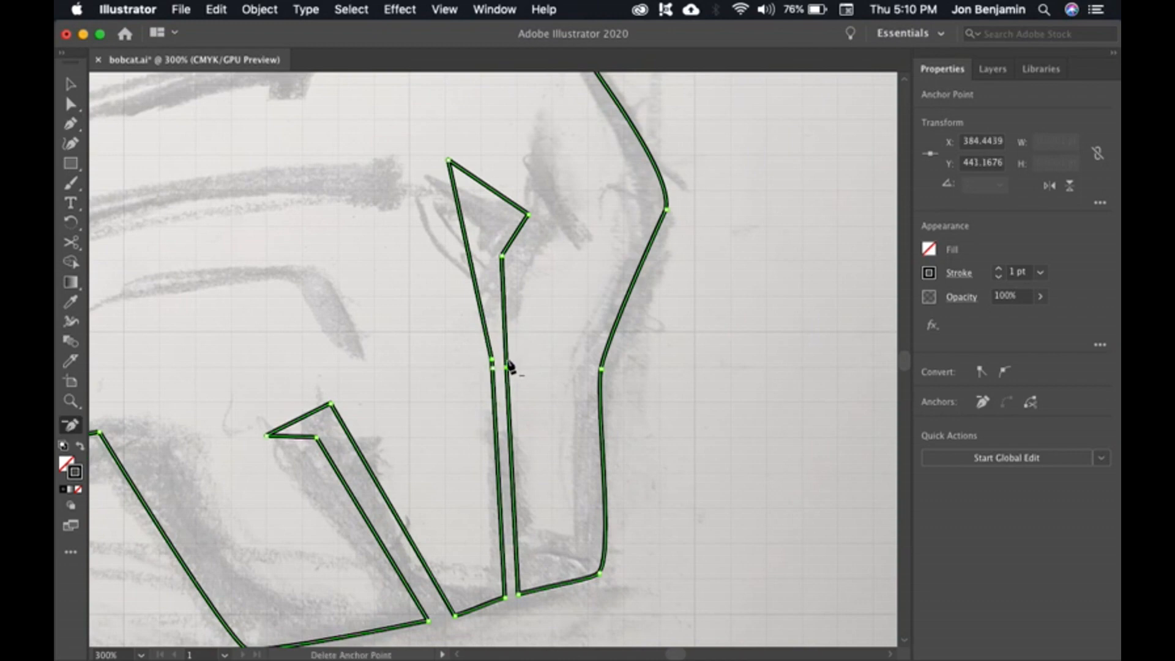
left_click(507, 368)
left_click(492, 361)
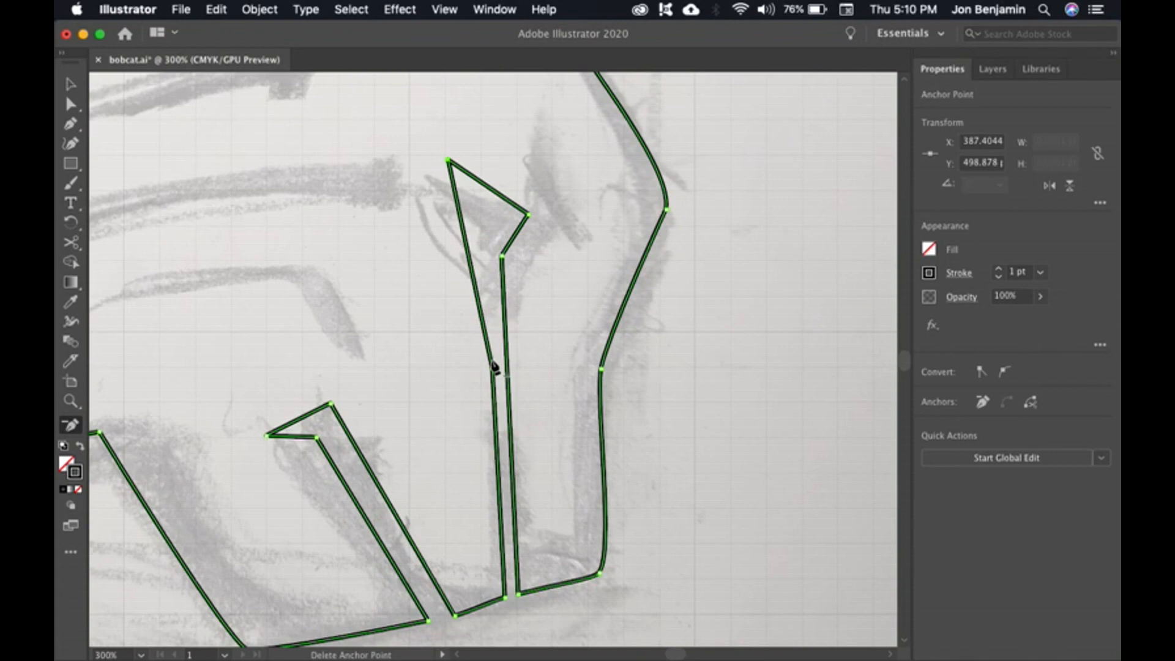
left_click(493, 369)
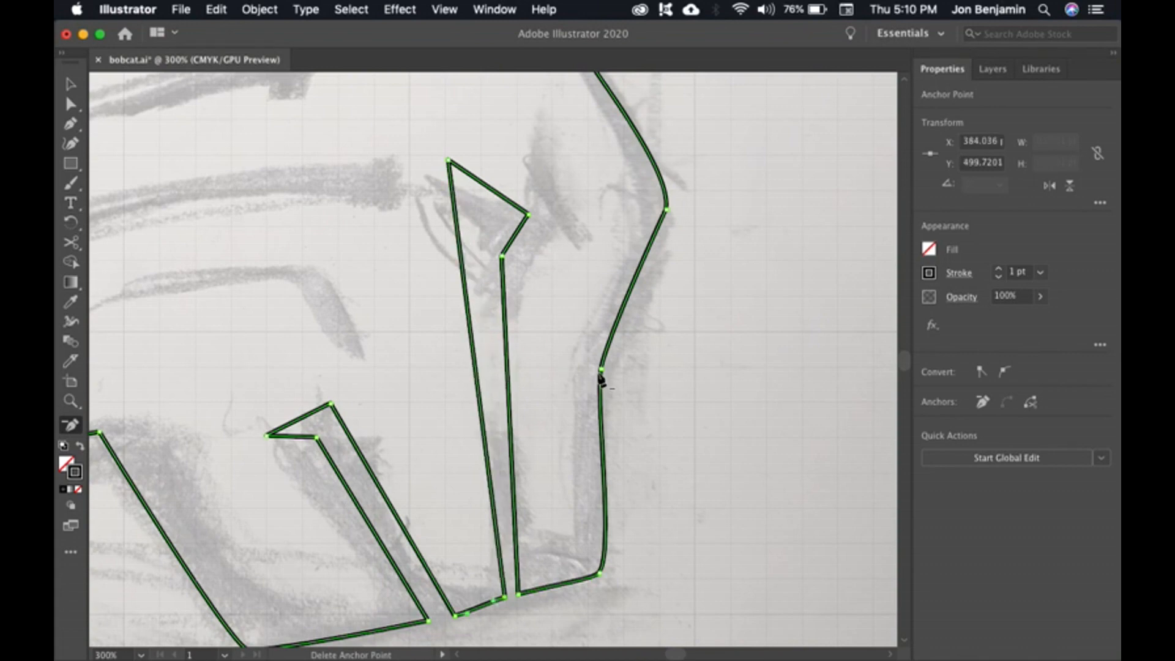
Step: Move the eye's lower inner corner to narrow the slot, and pull the eye's outer corner inward and down
key("a")
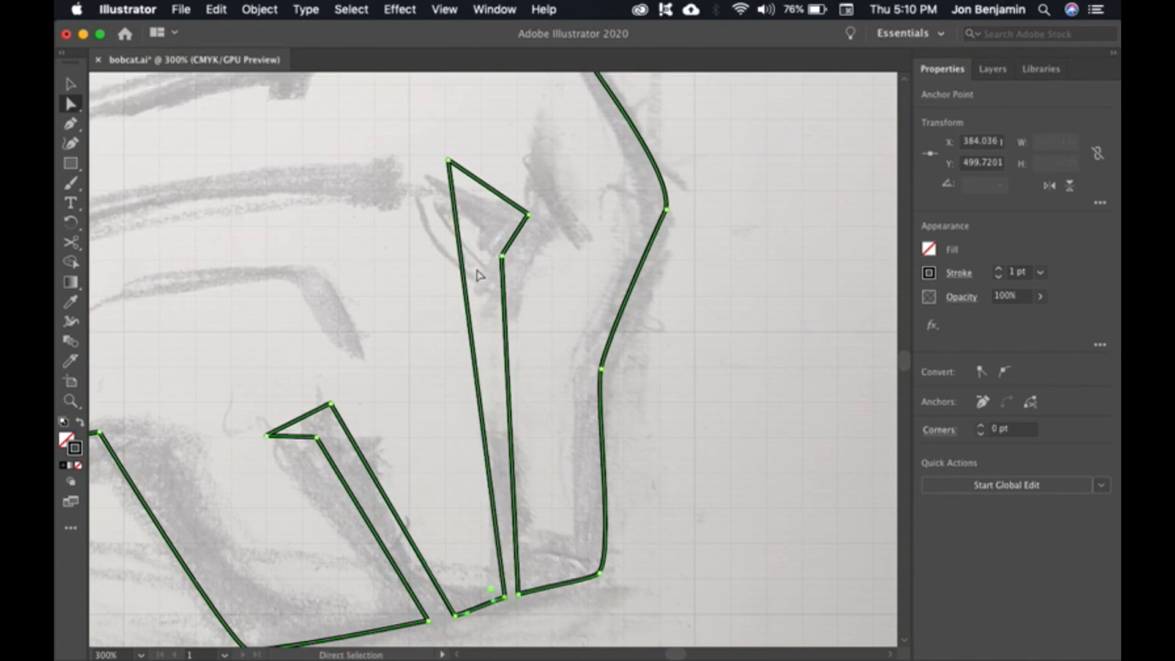
left_click_drag(502, 256, 483, 270)
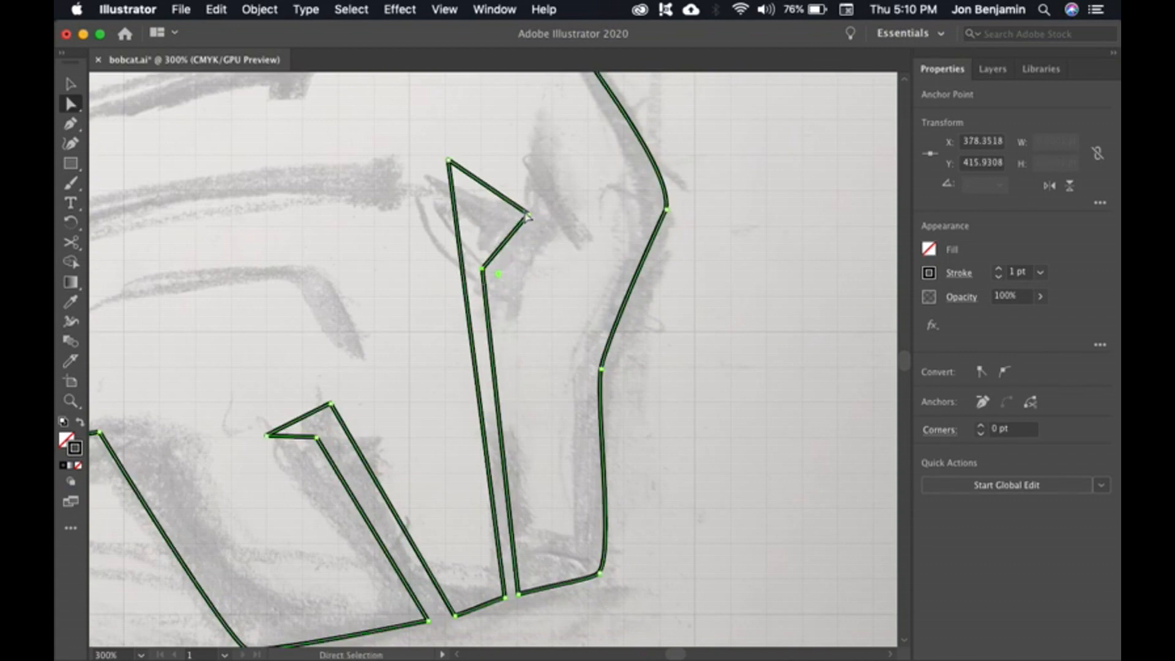
left_click_drag(527, 215, 511, 233)
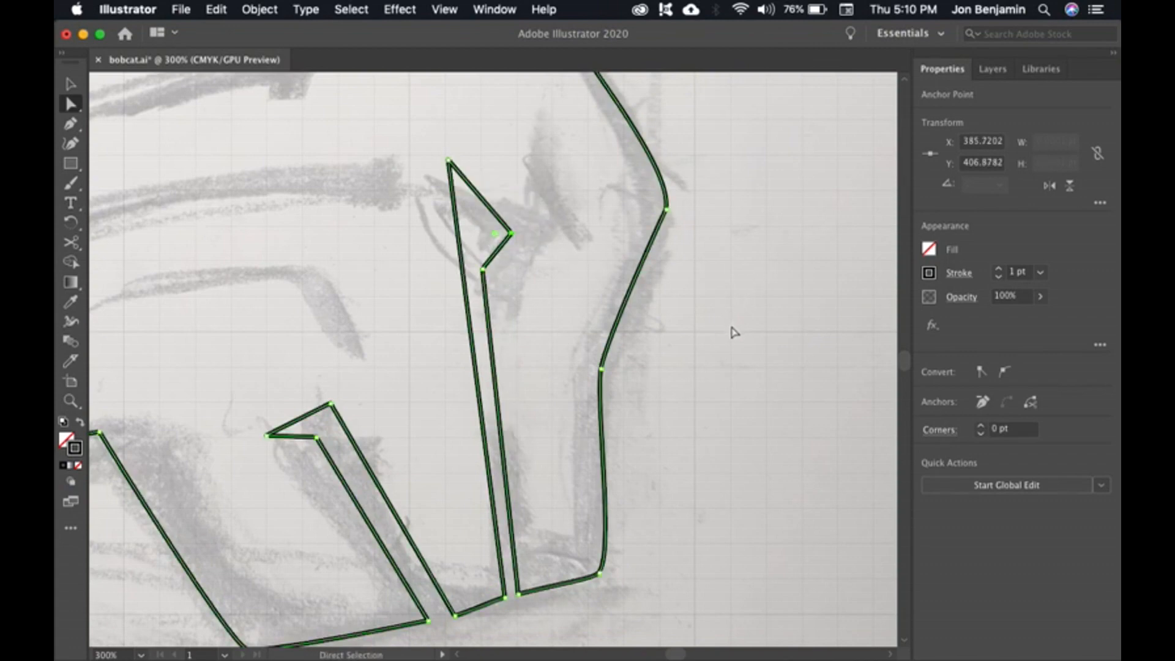
left_click(731, 334)
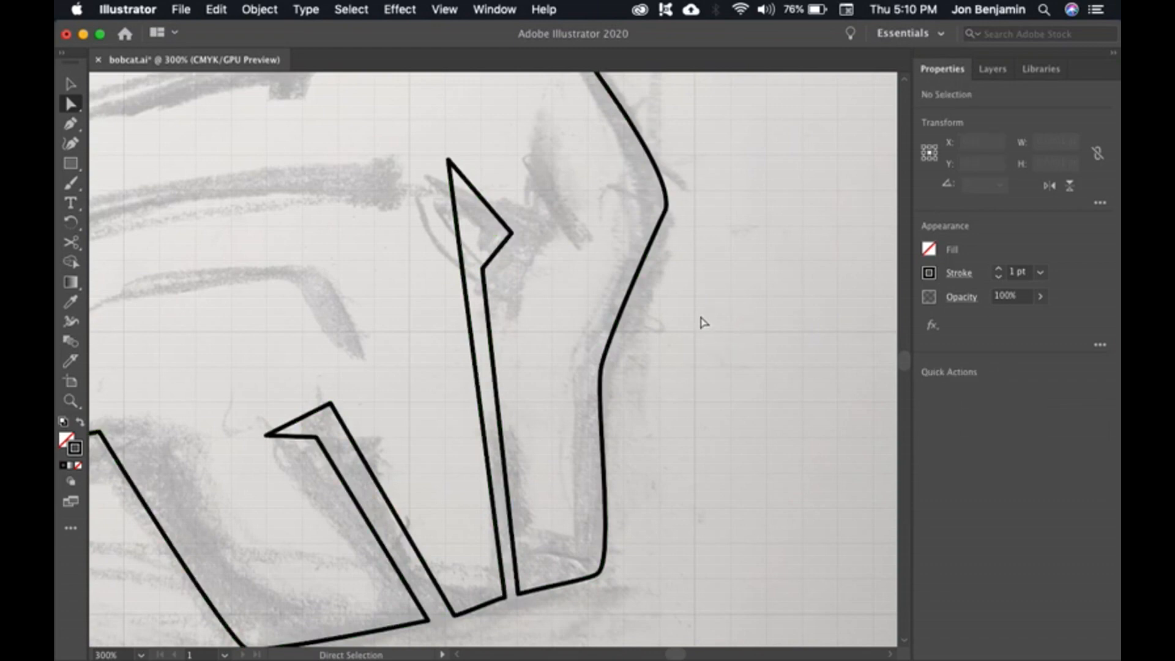
Step: Move the eye's outer corner outward, add an anchor point on its lower edge, and shape the corner into a pointed tip
left_click_drag(512, 237, 524, 234)
key("plus")
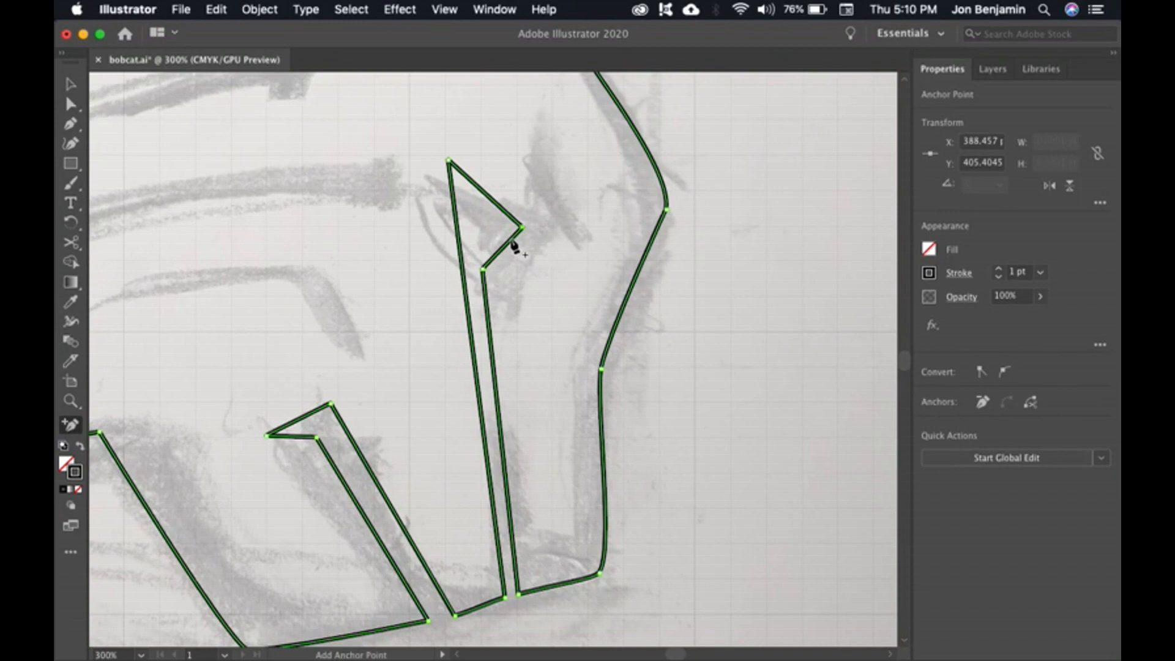
left_click(512, 239)
key("a")
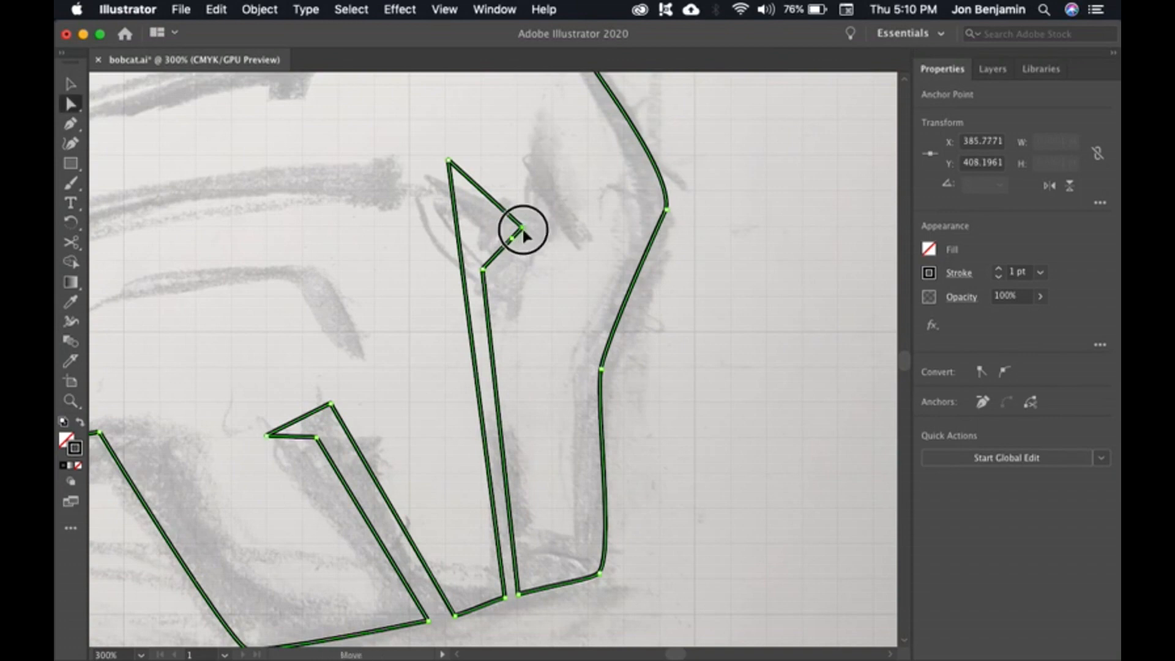
left_click_drag(523, 226, 534, 238)
left_click(729, 361)
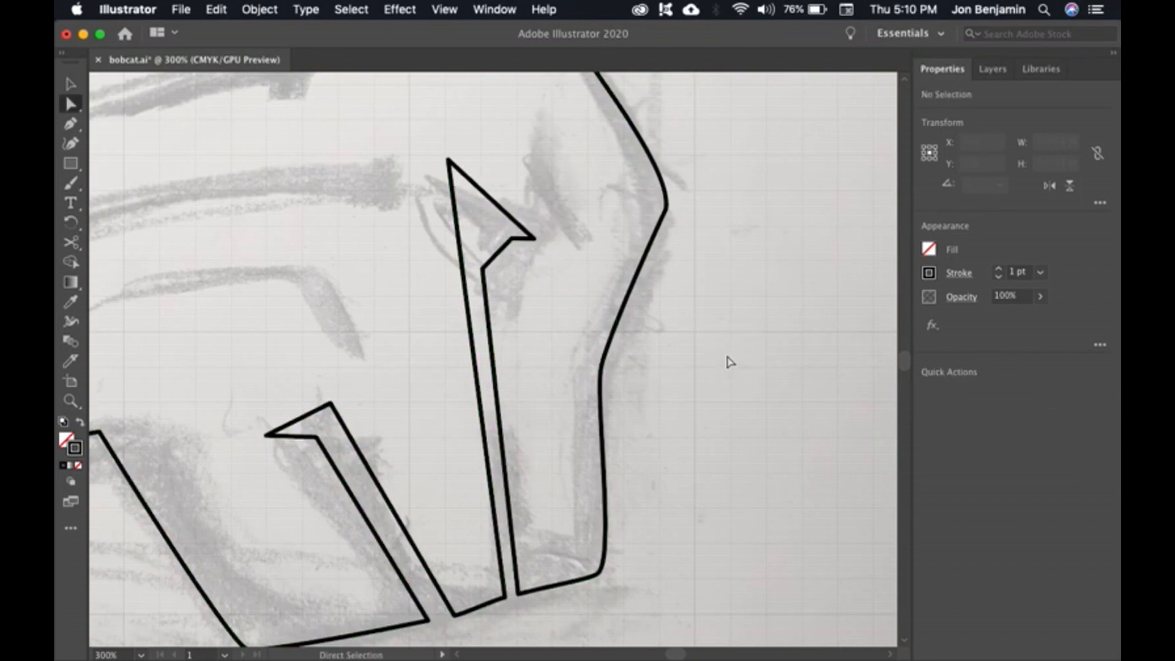
Step: Check the whole head as a filled silhouette by swapping its fill and stroke, and restore the unfilled outline
key("super+minus")
key("super+minus")
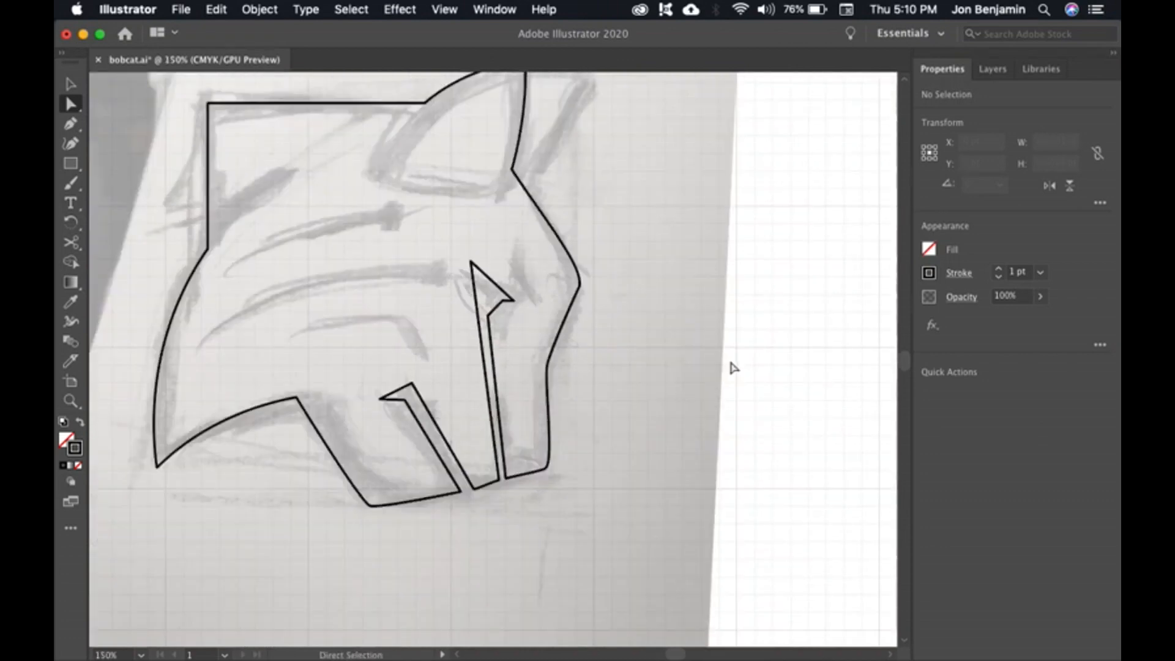
left_click_drag(404, 527, 480, 546)
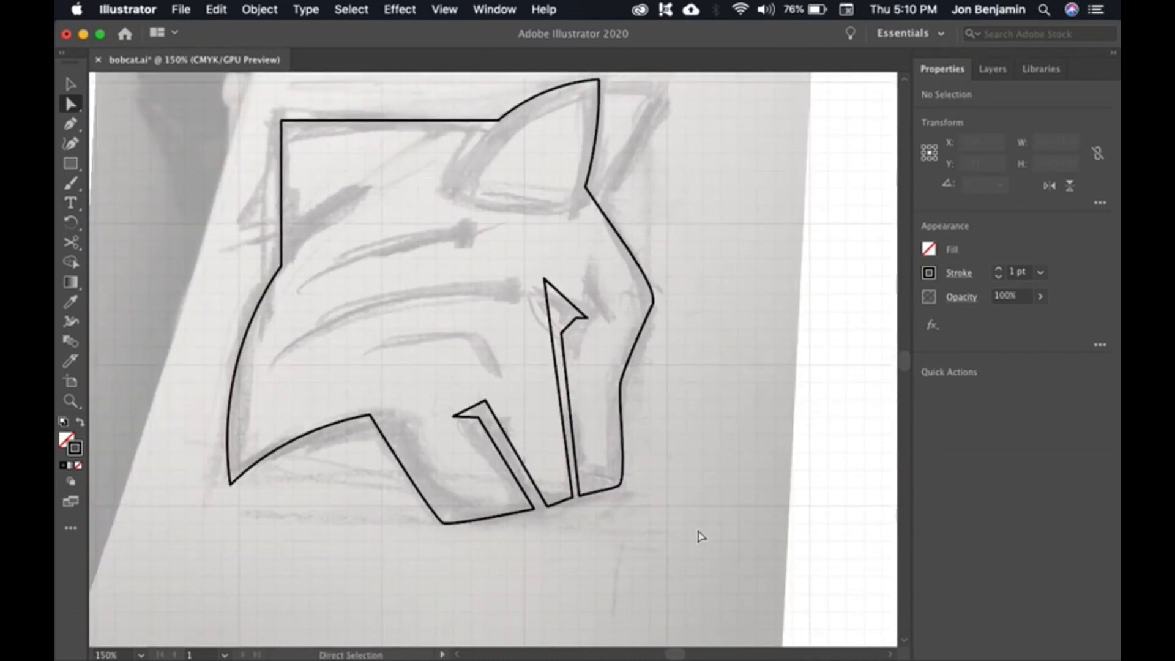
key("v")
left_click(619, 487)
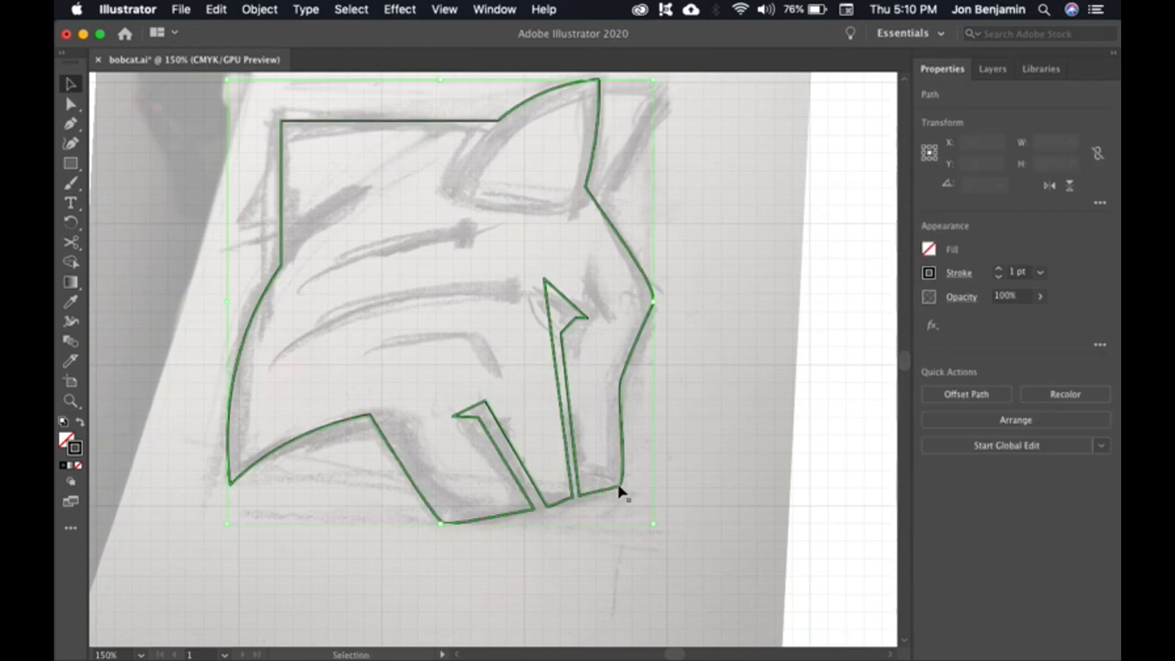
key("shift+x")
left_click(712, 532)
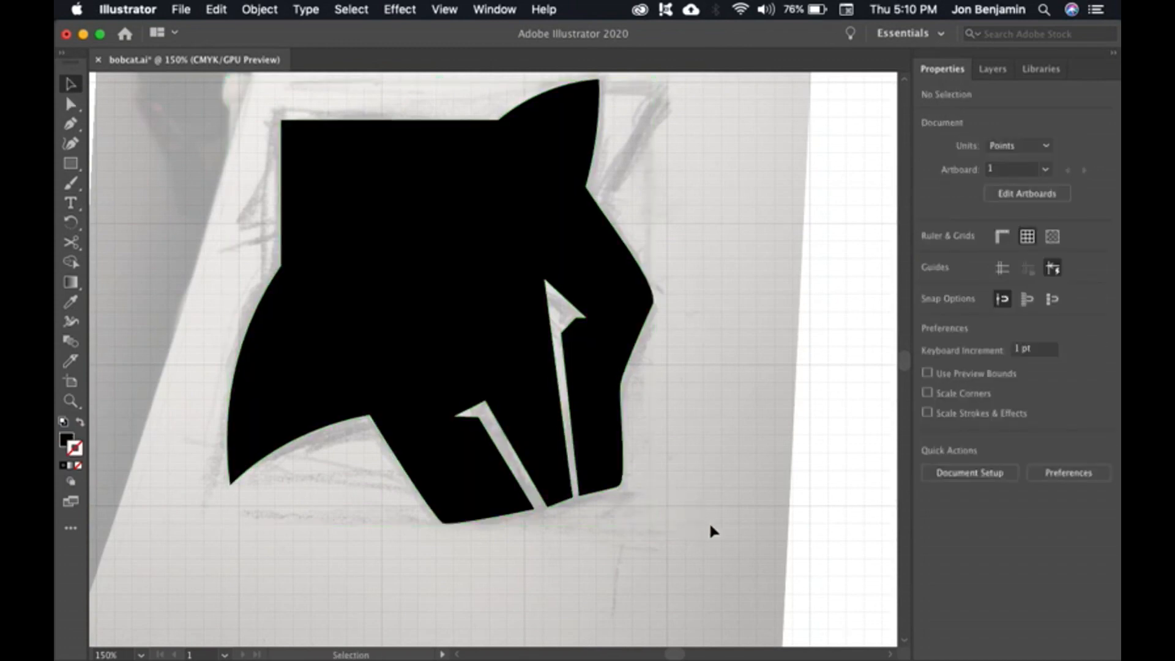
left_click(611, 480)
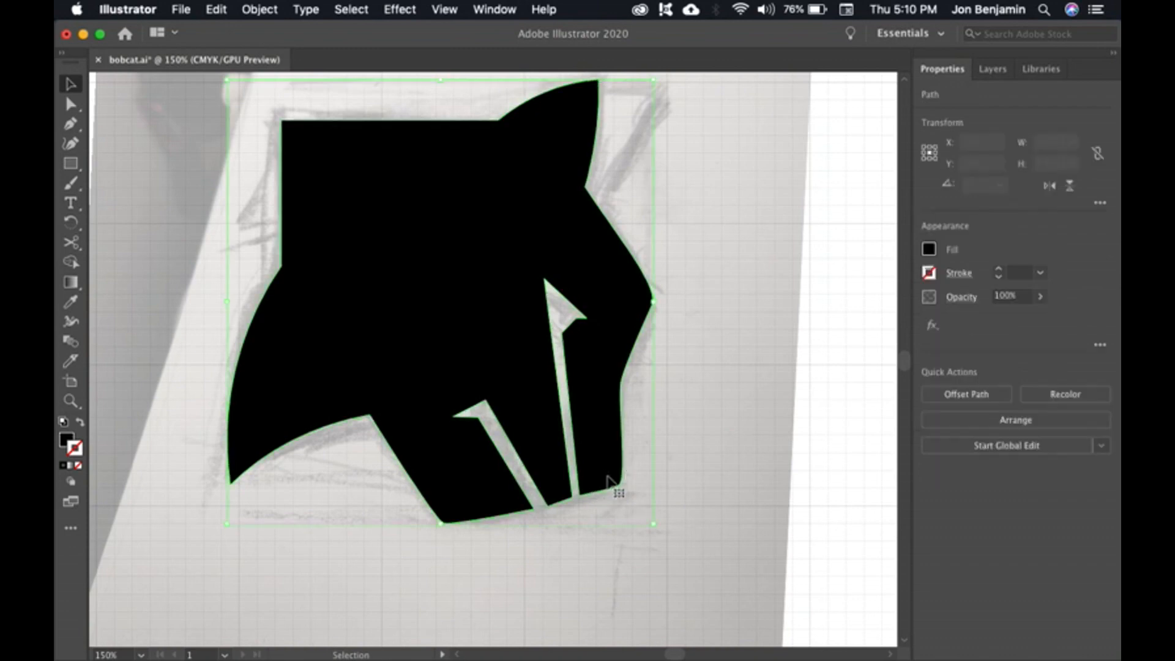
key("shift+x")
left_click(682, 516)
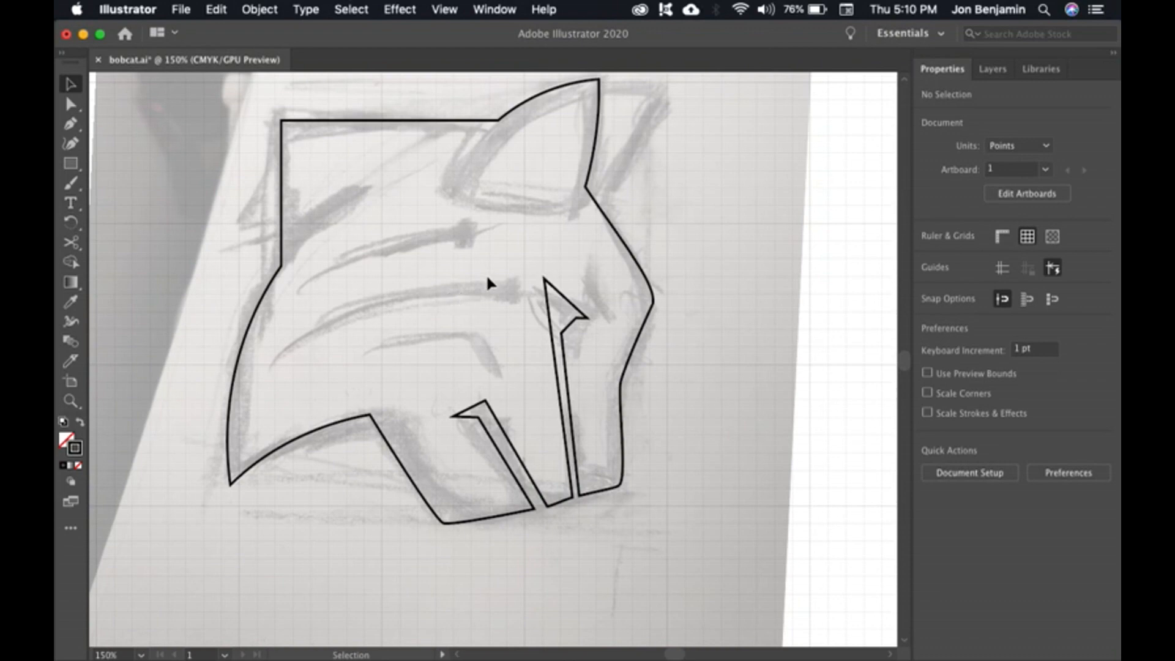
Step: Draw the curved upper edge of a cheek stripe with the Pen tool along the middle sketched stripe
key("super+equal")
key("p")
left_click(485, 252)
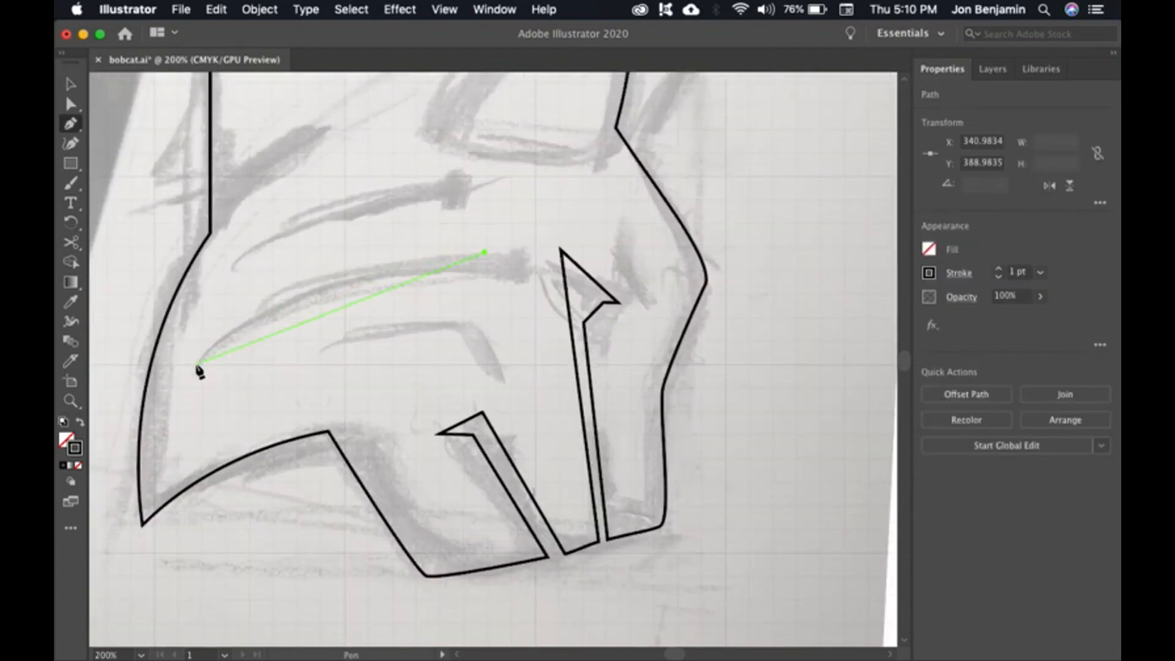
left_click_drag(198, 366, 410, 506)
key("space")
left_click_drag(703, 410, 360, 358)
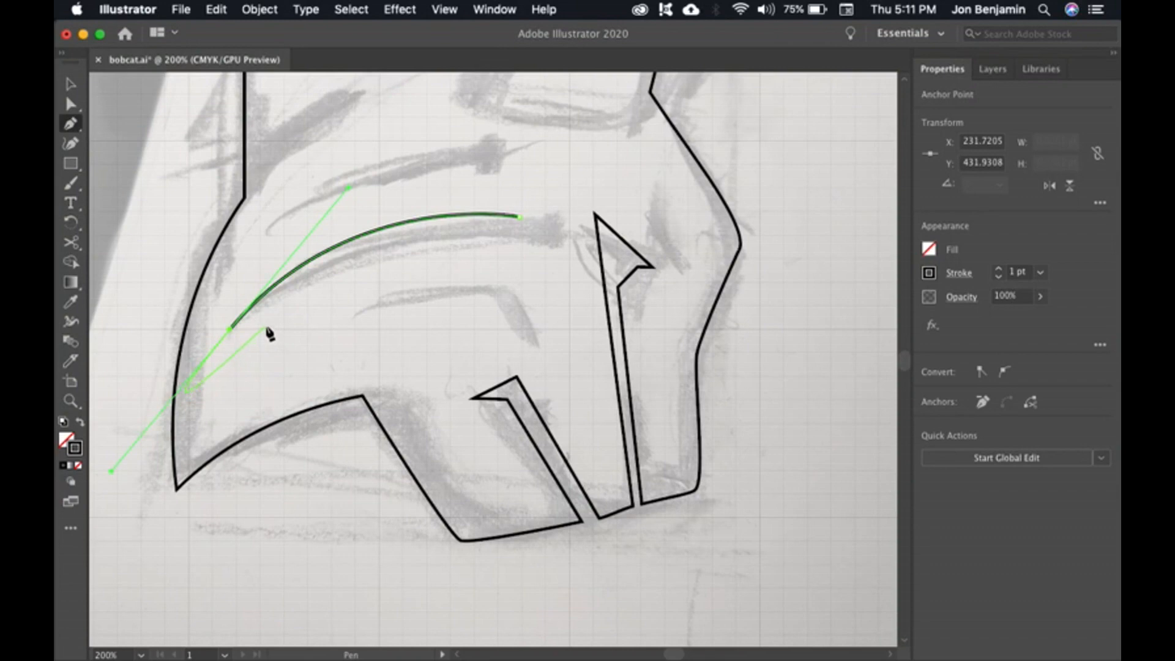
left_click(266, 326)
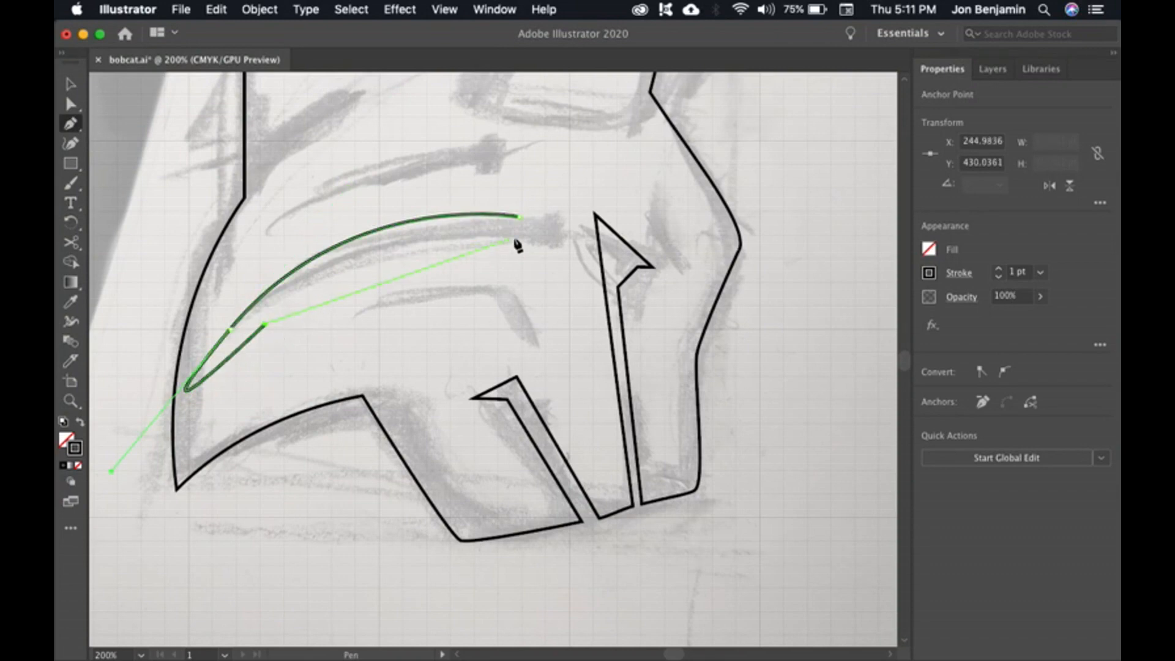
left_click_drag(510, 232, 645, 232)
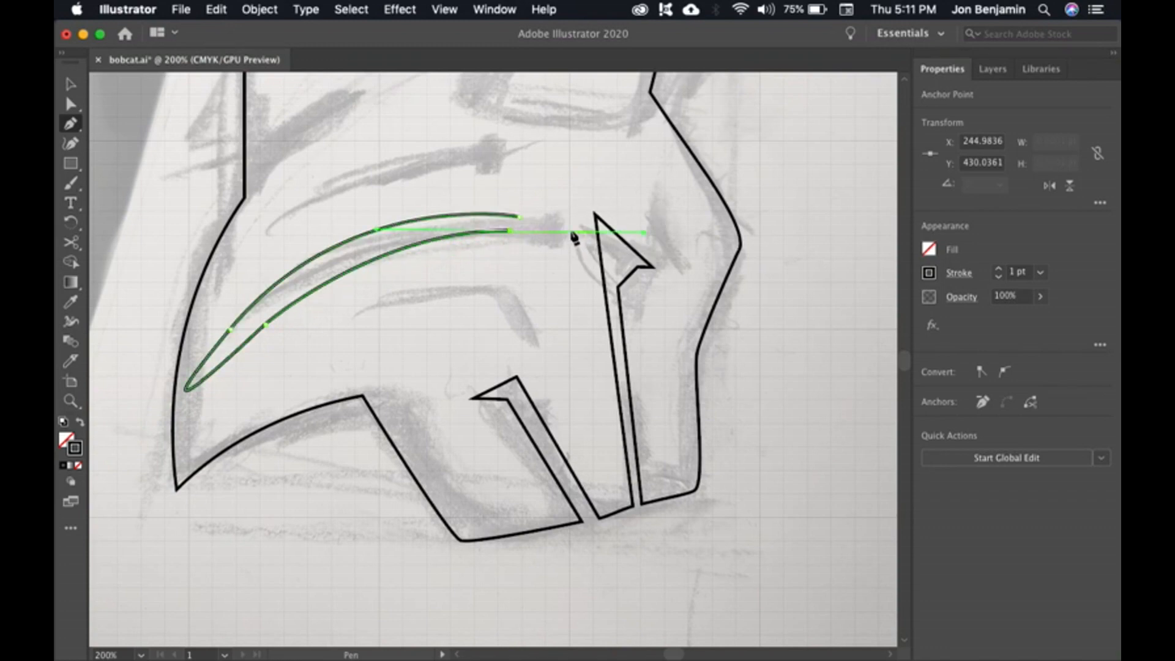
left_click(521, 219)
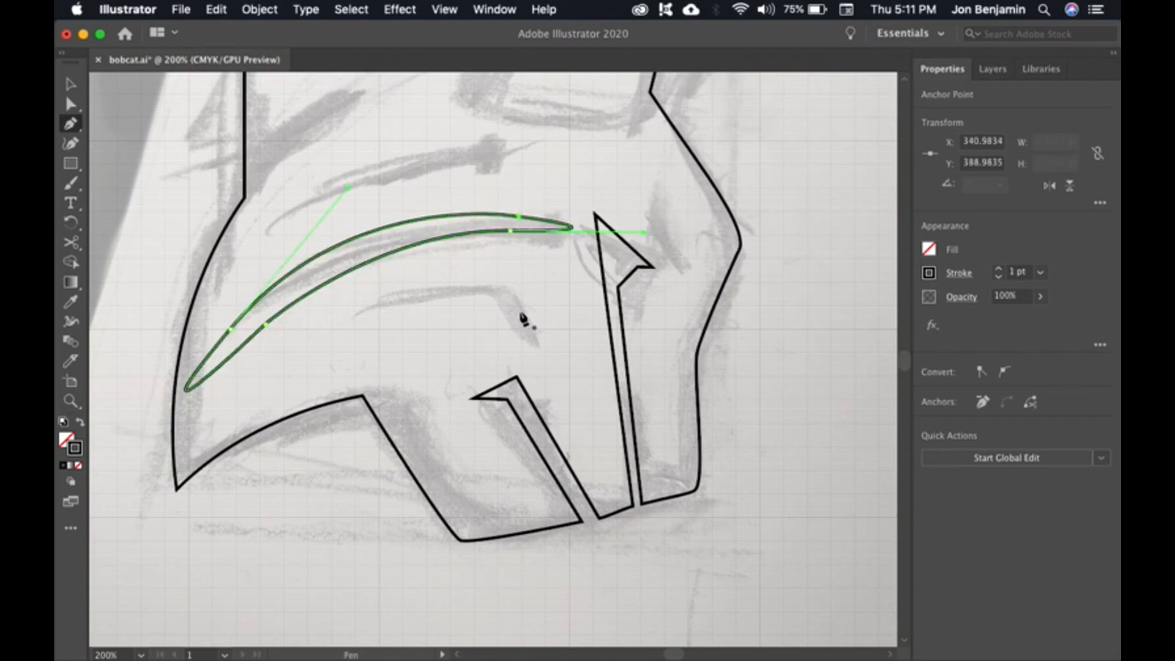
key("super+z")
key("super+z")
key("super+z")
key("super+z")
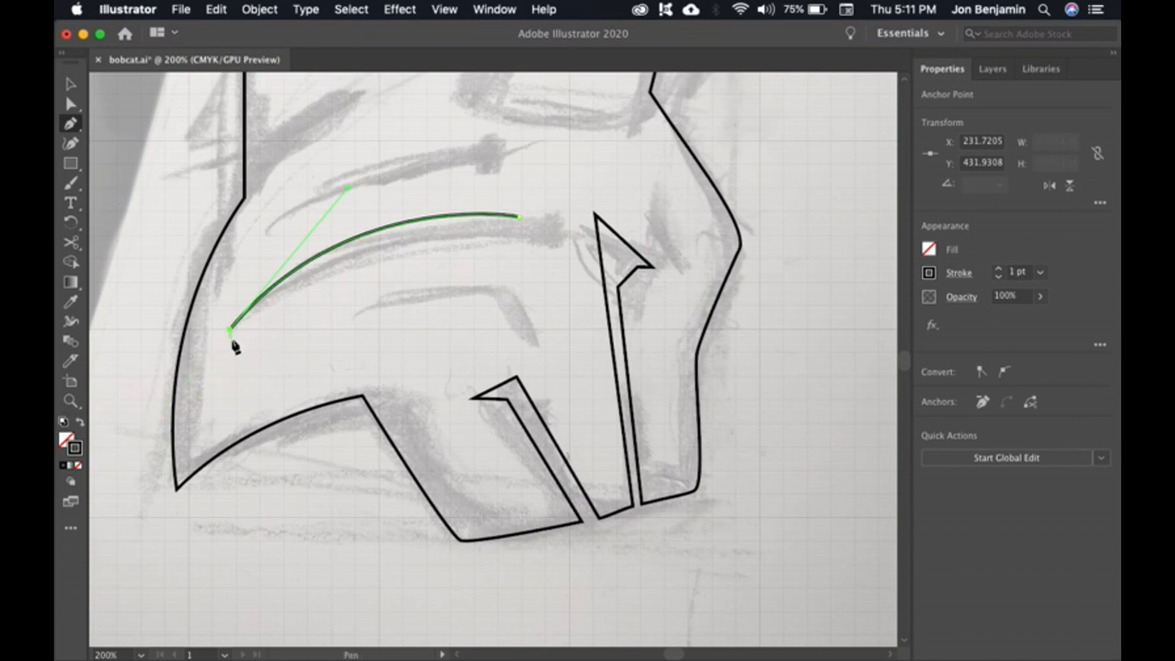
Step: Draw the stripe's short blunt end and its curved lower edge, and close the path at the starting anchor point
left_click_drag(233, 343, 231, 360)
left_click(228, 358)
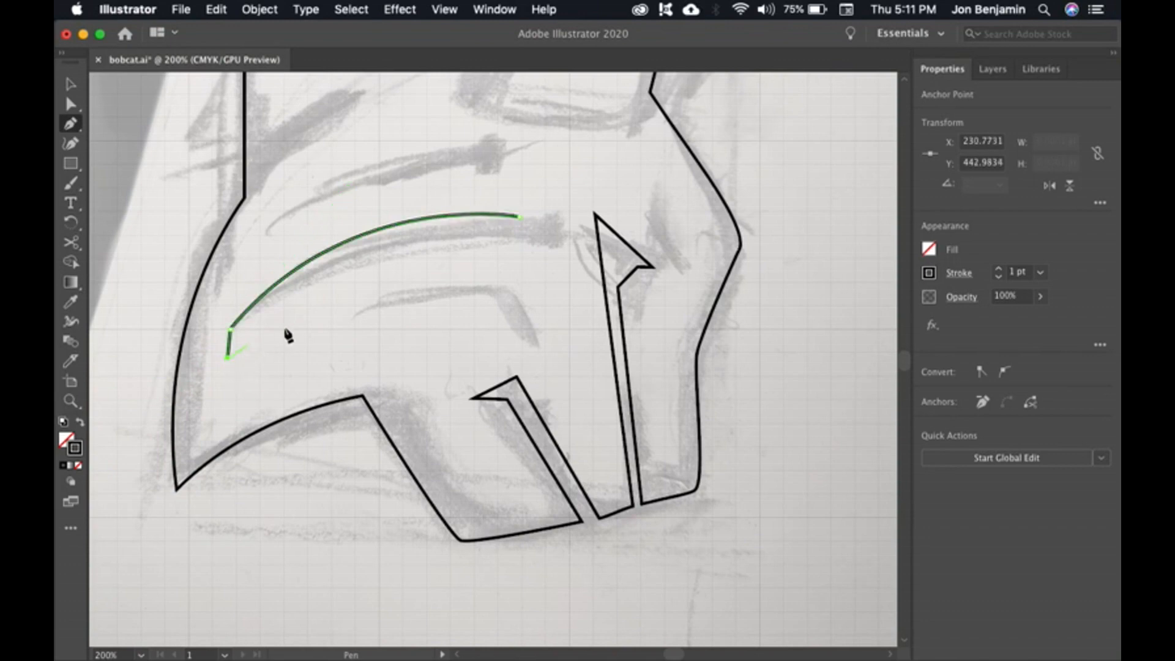
left_click_drag(501, 230, 555, 230)
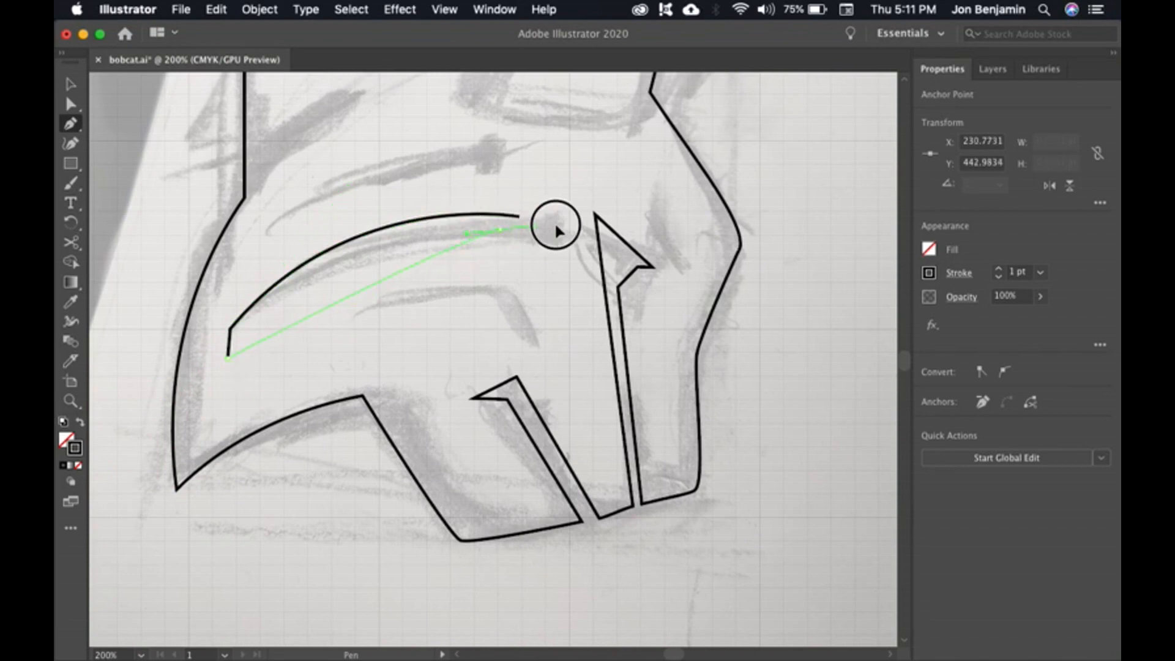
left_click_drag(665, 230, 691, 231)
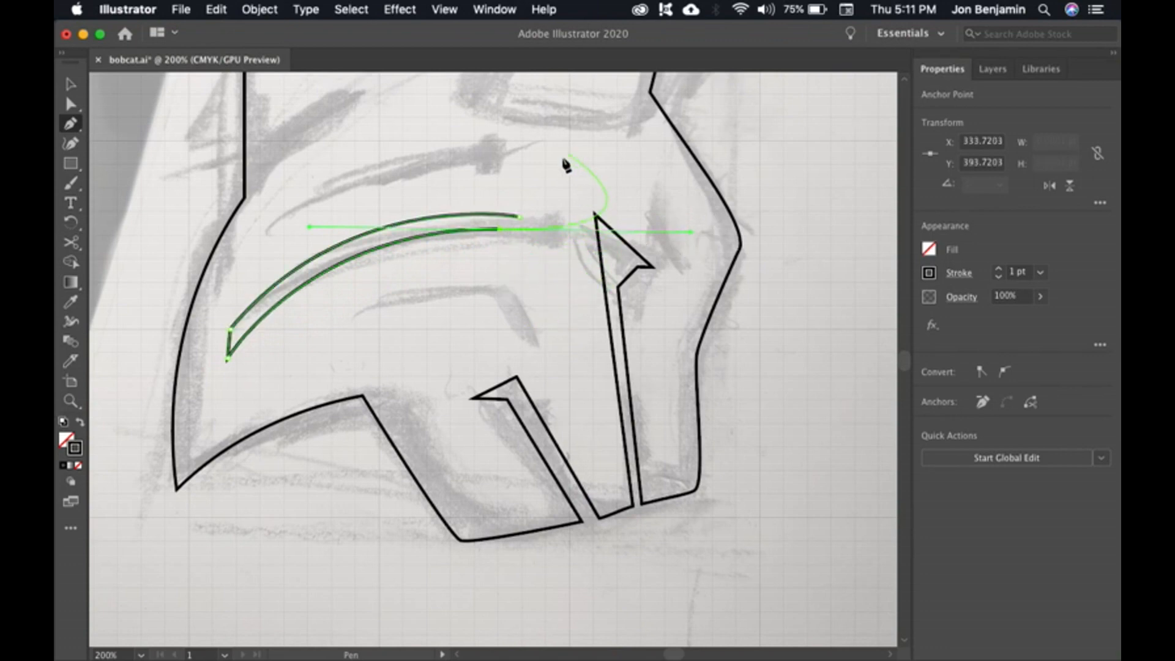
left_click(518, 218)
left_click(534, 236)
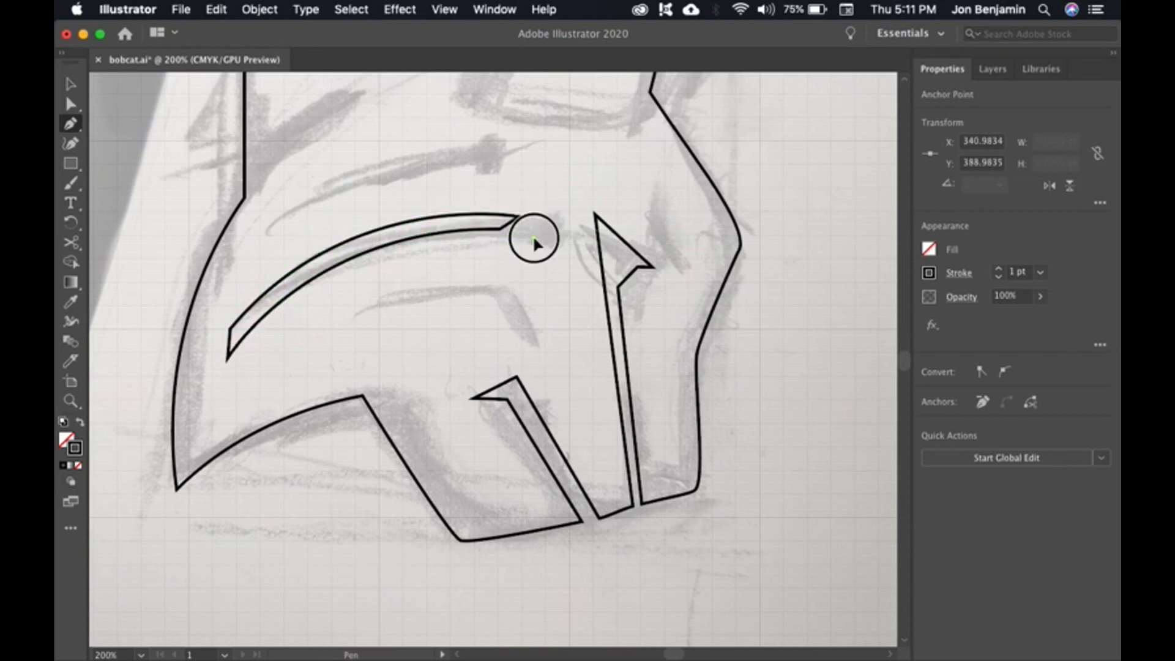
Step: Adjust the cheek stripe's lower anchor points at both ends to refine its thickness, and deselect it
key("a")
left_click(500, 229)
left_click_drag(501, 231, 509, 225)
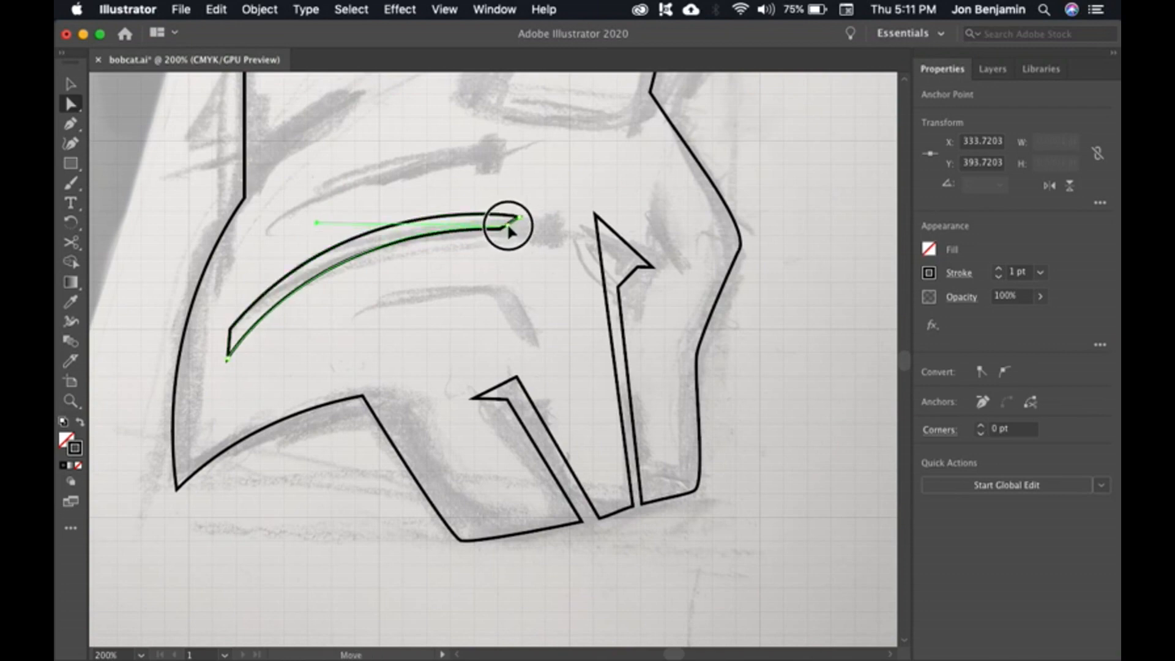
left_click_drag(228, 361, 228, 366)
left_click(349, 352)
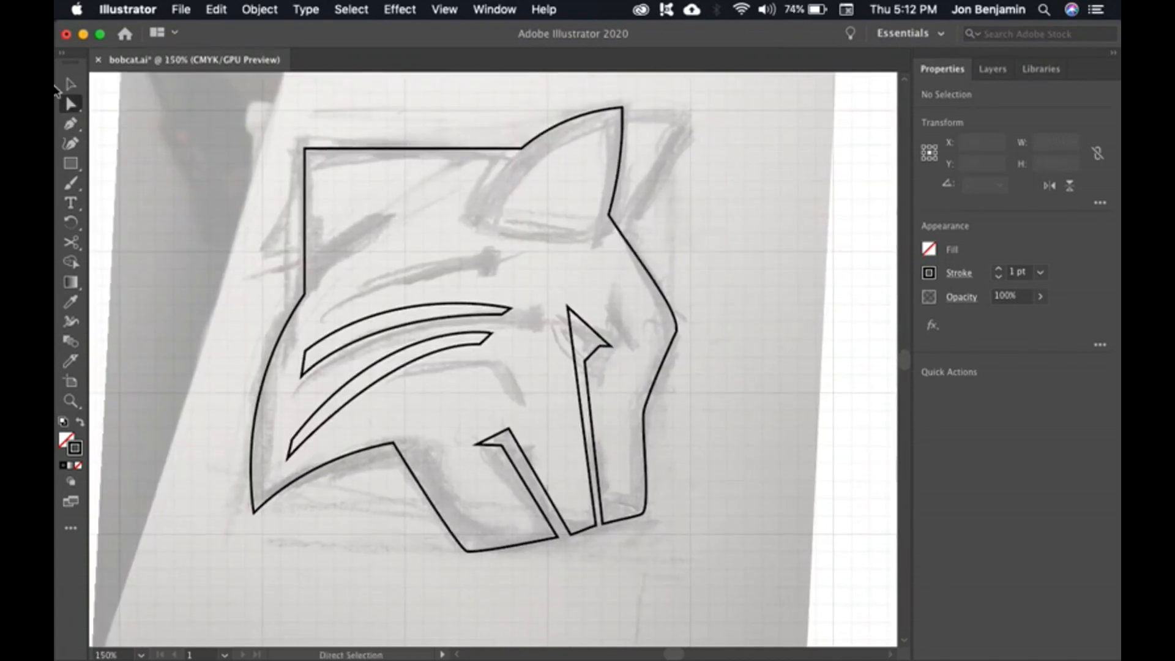
left_click(70, 85)
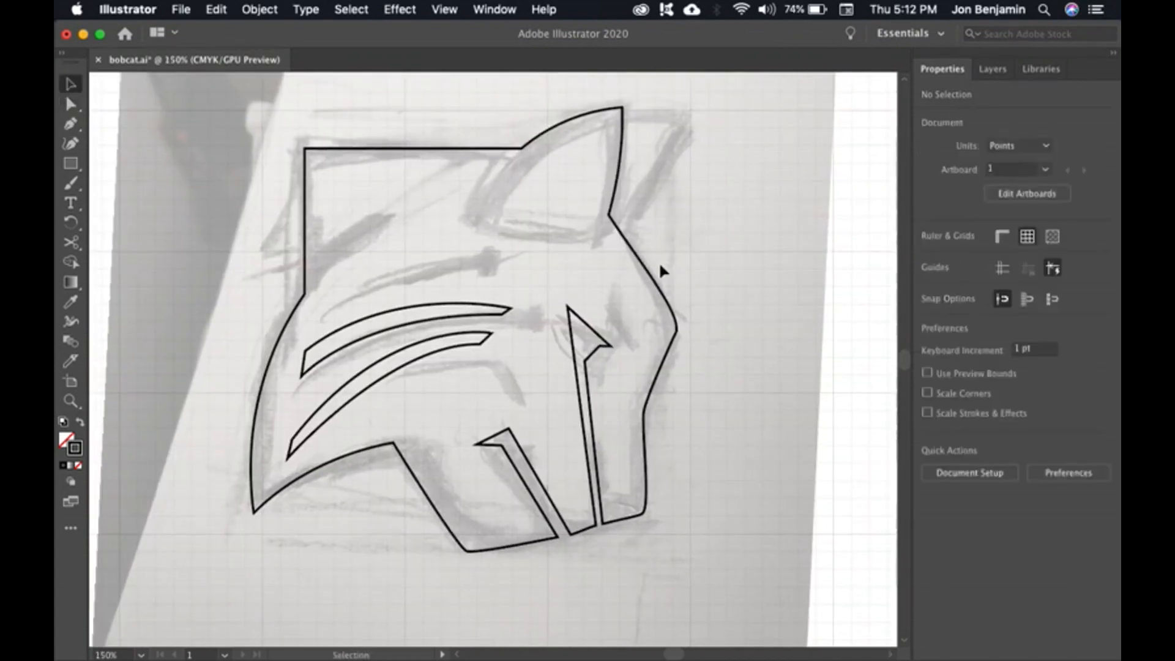
Step: Give the head outline a solid black fill without a stroke and subtract both cheek stripes from it with Minus Front
left_click(554, 128)
key("shift+x")
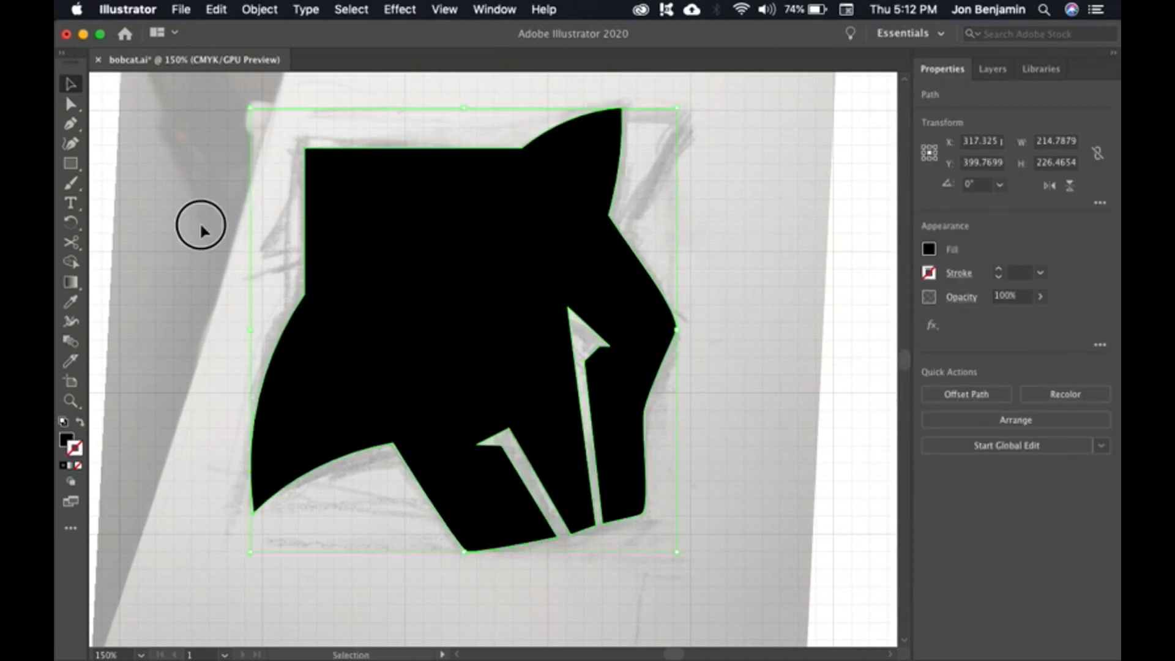
left_click_drag(197, 223, 472, 556)
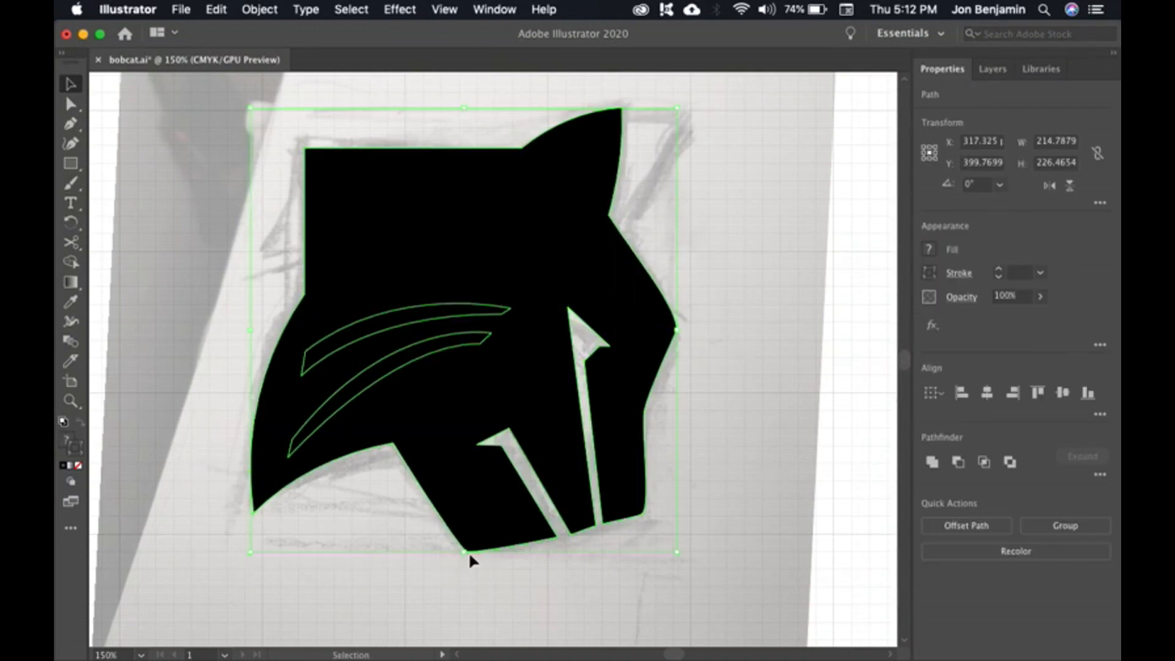
left_click(957, 463)
left_click(763, 488)
left_click(615, 448)
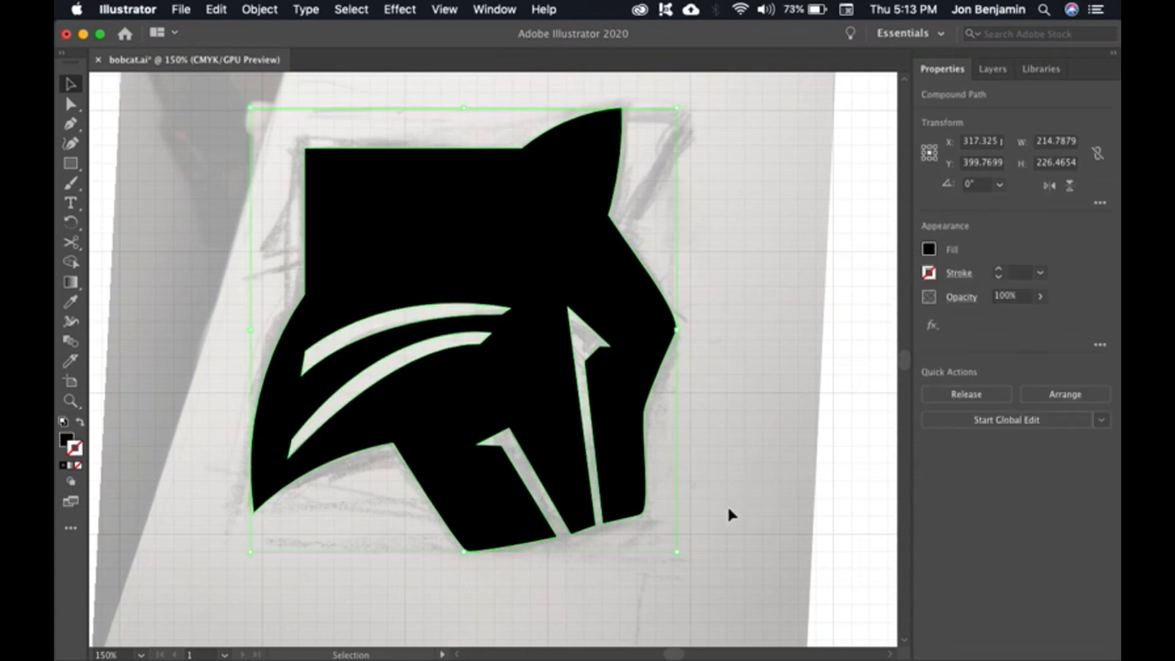
Step: Fit the artboard in view and hide the sketch photo layer so only the filled head shows on the grid
key("super+0")
left_click(708, 525)
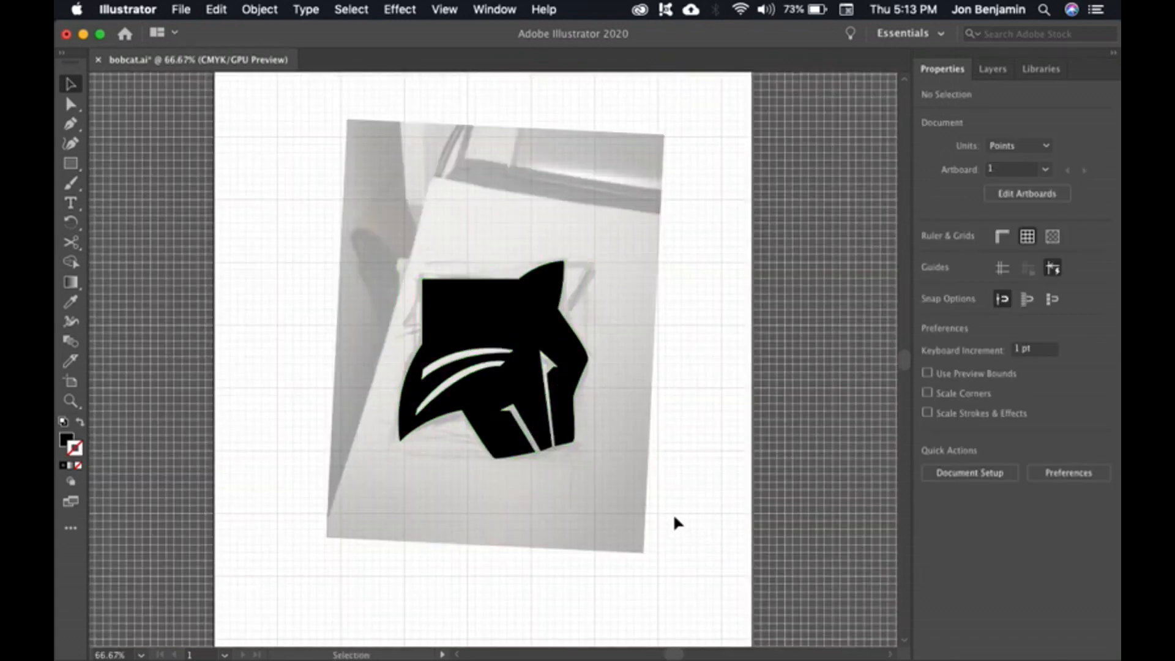
left_click(566, 429)
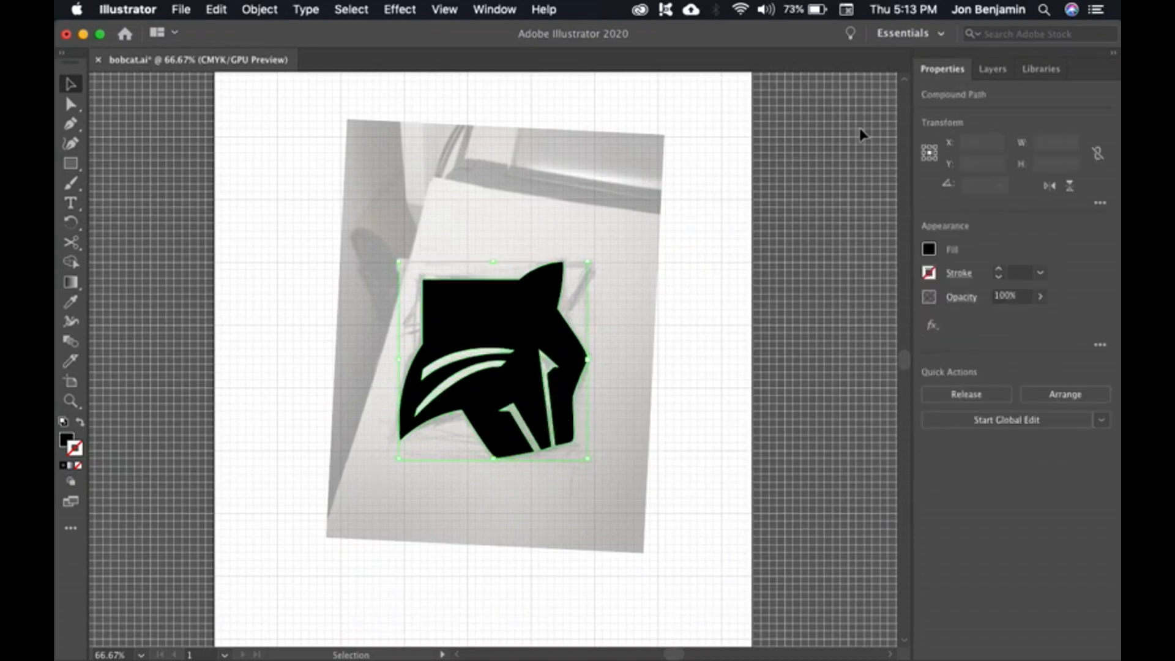
left_click(993, 69)
left_click(927, 112)
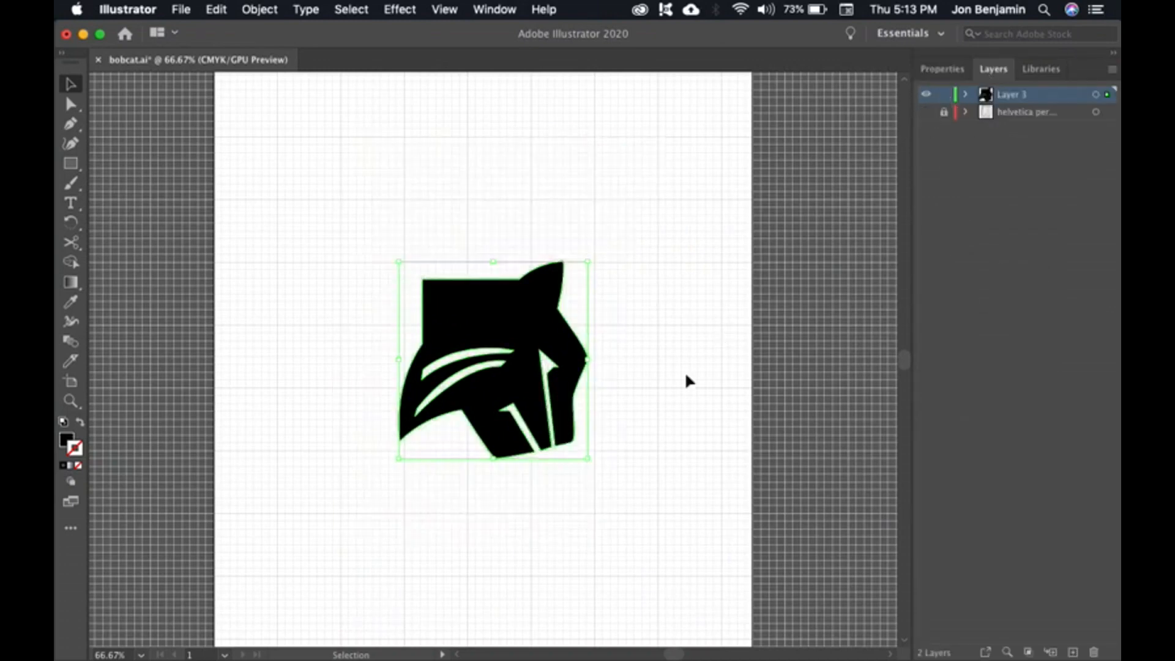
Step: Rotate the bobcat head counterclockwise so its snout tilts upward, move it slightly left on the artboard, and deselect it
left_click_drag(603, 463, 637, 422)
left_click(638, 483)
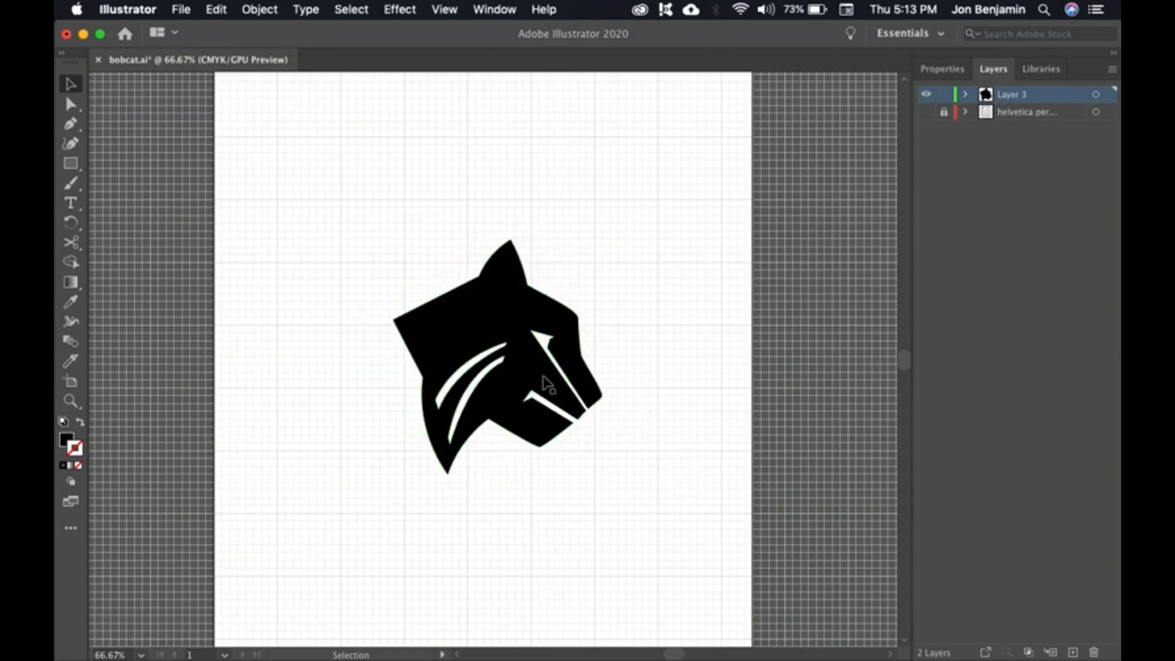
left_click_drag(543, 388, 498, 379)
left_click(599, 485)
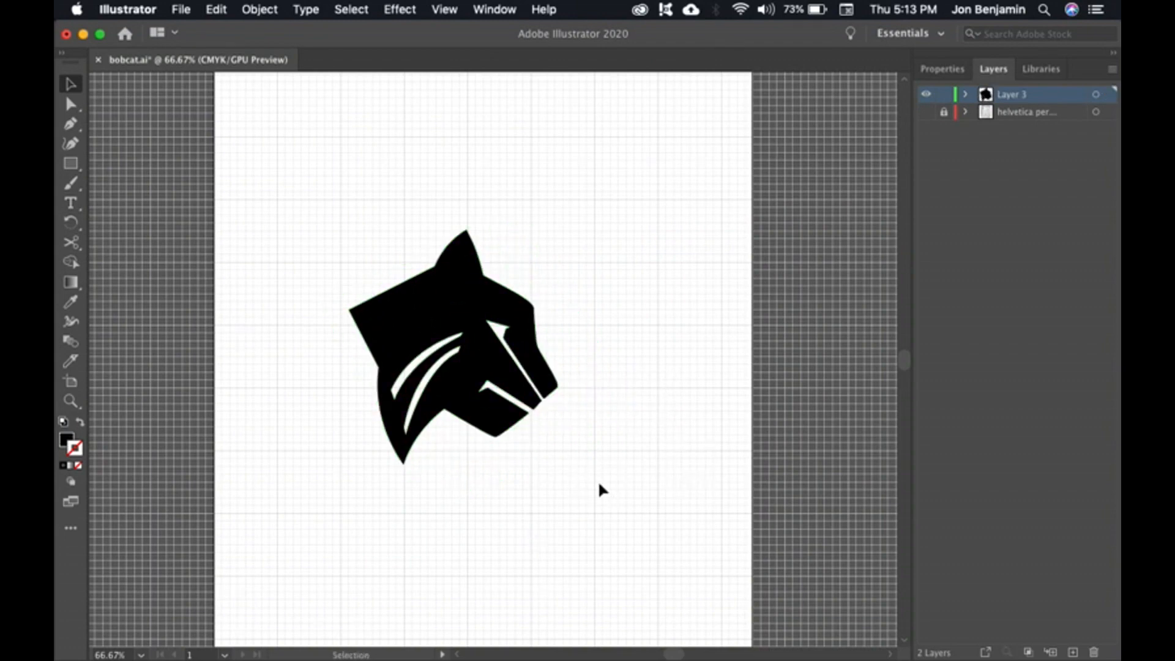